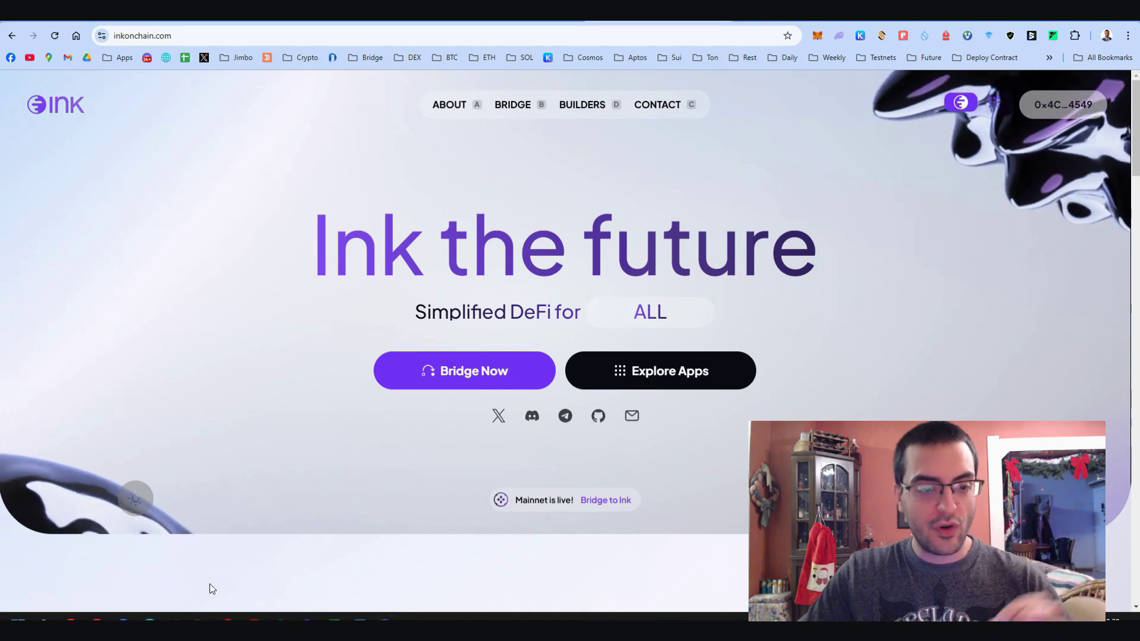
# - Open the 'InkonChain Airdrop – BIG L2 – Made by KRAKEN!' post on Jimbo's Crypto Land
pyautogui.click(525, 23)
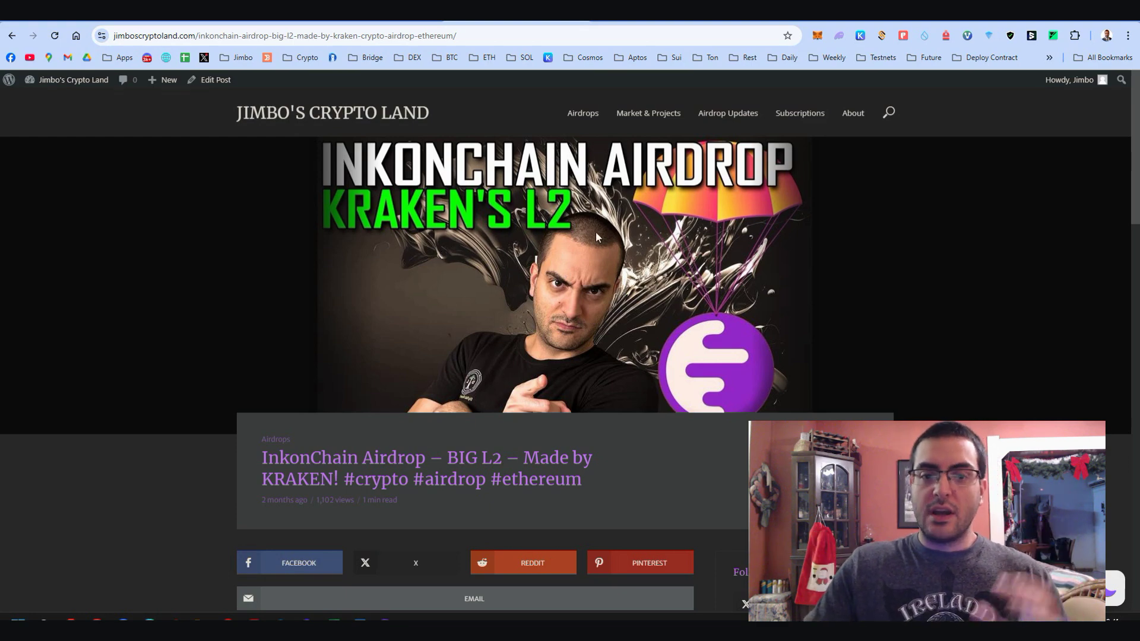
# - Scroll the airdrop post to the steps, check Ink's 'DeFi expectations' About section, then return
pyautogui.scroll(-7, 597, 240)
pyautogui.scroll(-6, 596, 241)
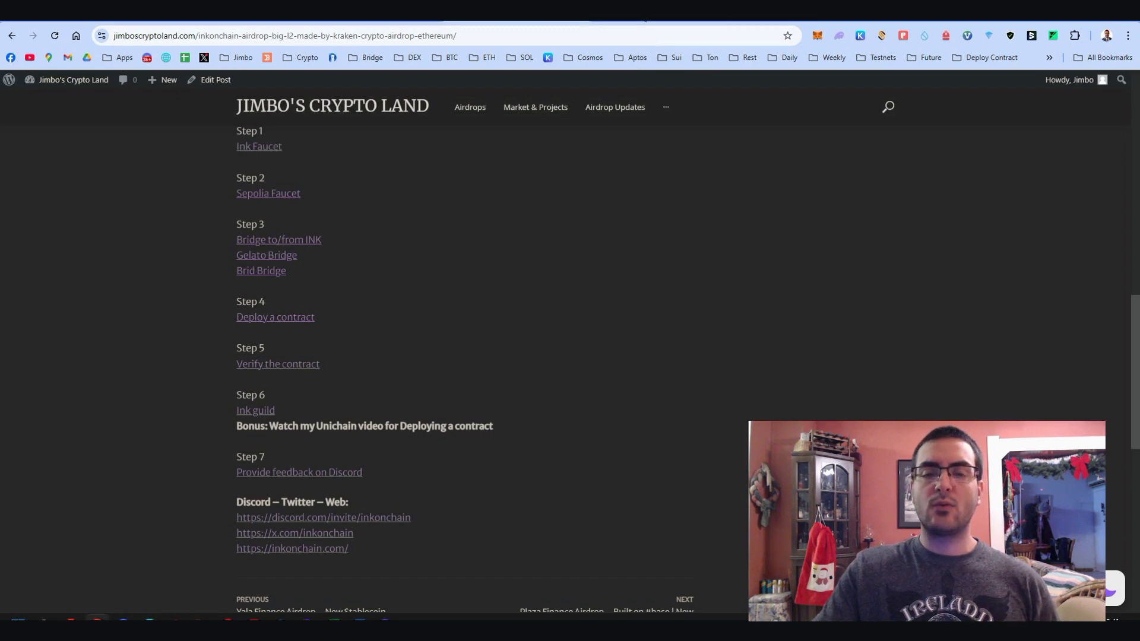
pyautogui.hotkey('ctrl', 'Tab')
pyautogui.scroll(-4, 643, 272)
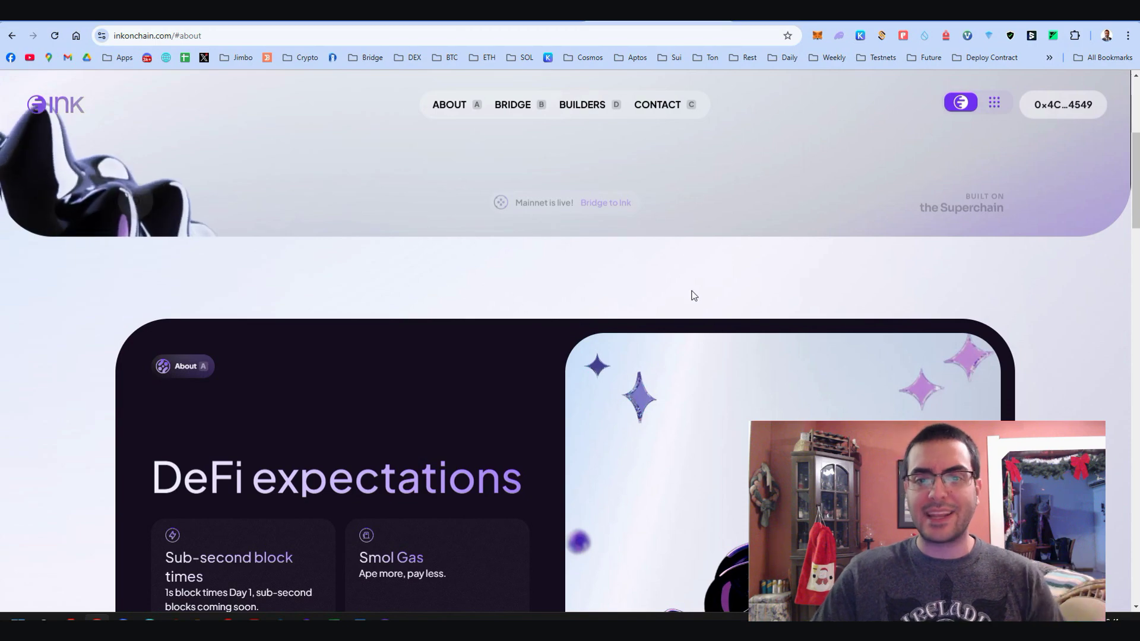
pyautogui.scroll(-3, 695, 295)
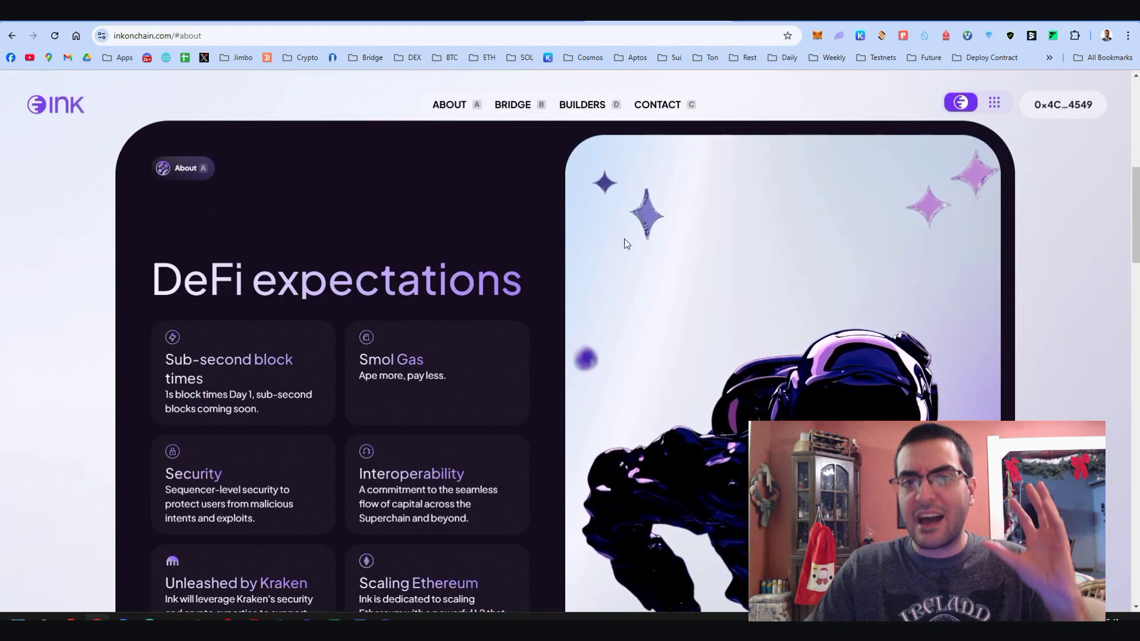
pyautogui.hotkey('ctrl', 'Tab')
pyautogui.scroll(10, 508, 251)
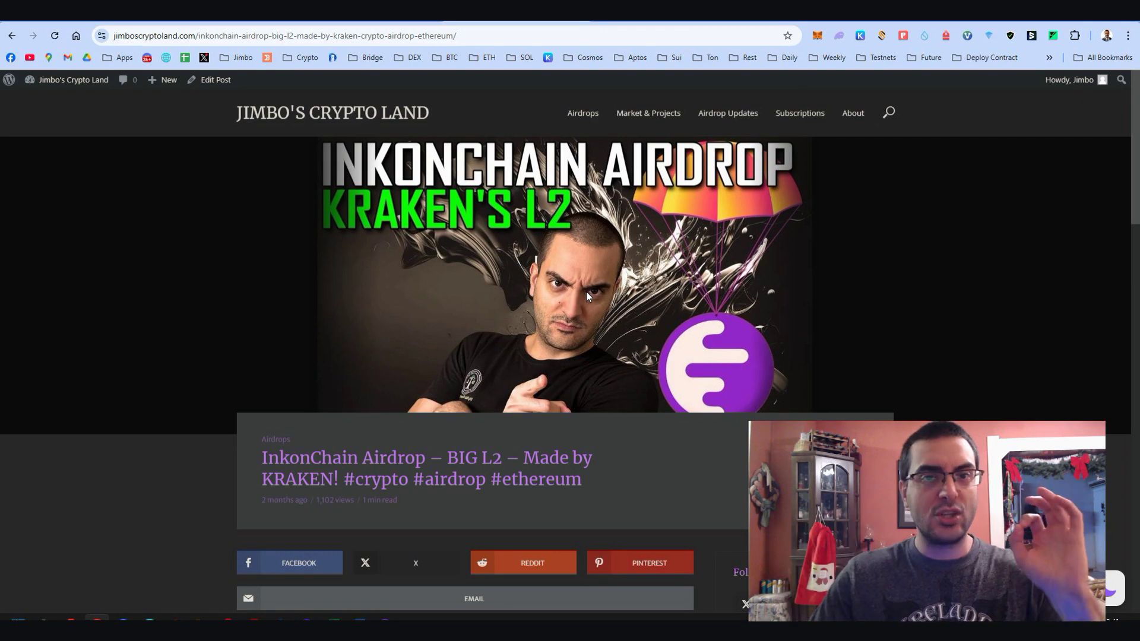
pyautogui.hotkey('alt', 'Tab')
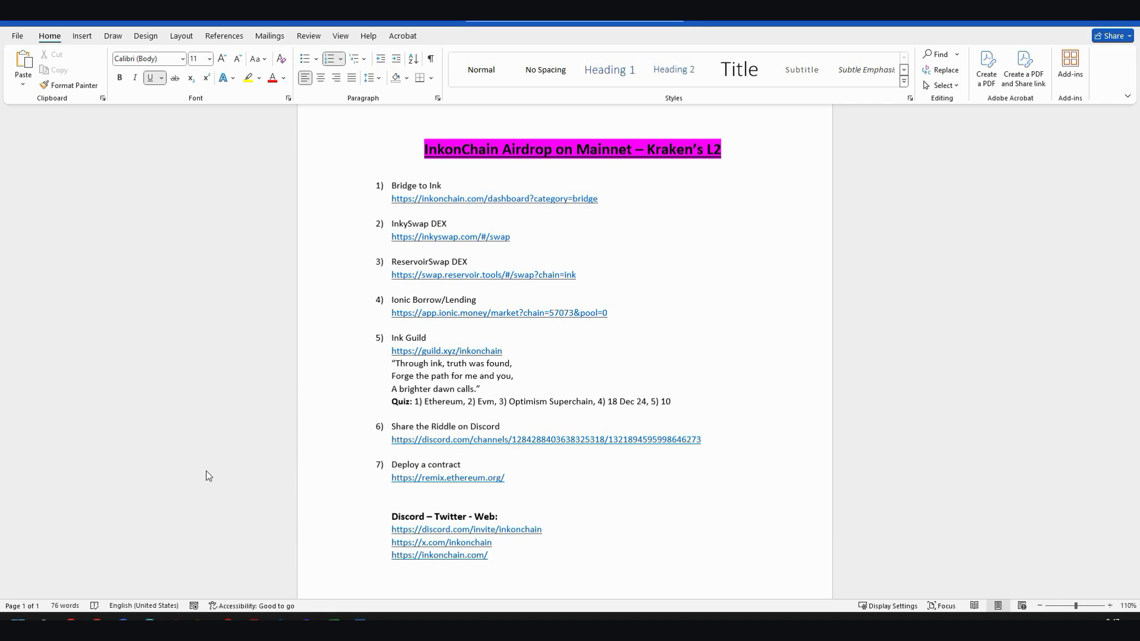
pyautogui.moveTo(98, 621)
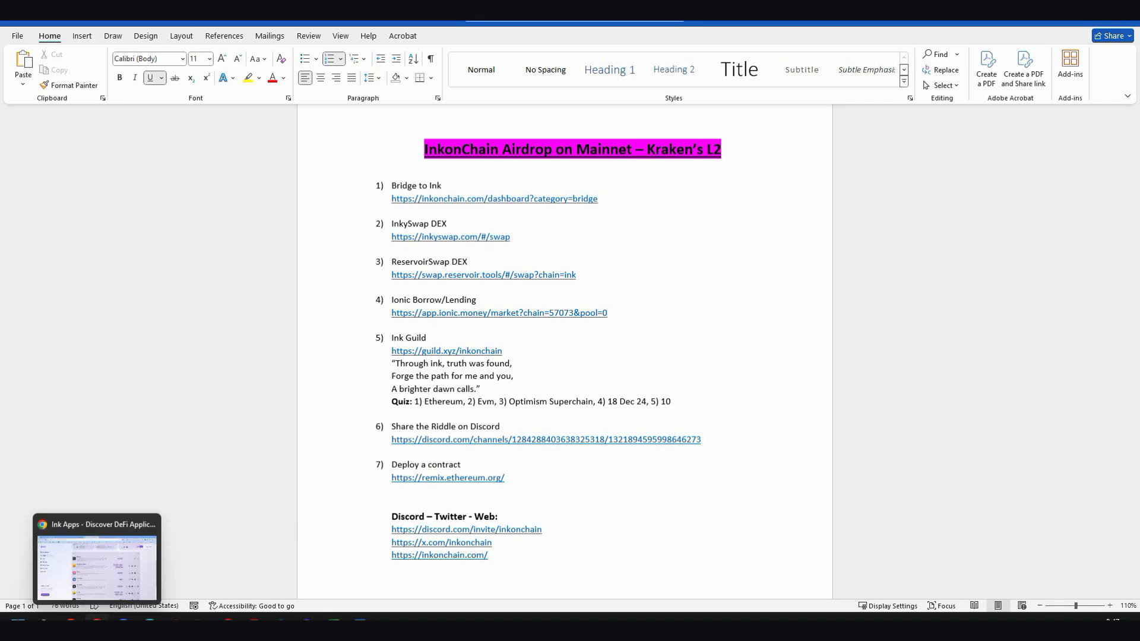
# - Bring up the Ink dashboard's Bridge category and scroll its app list to Bungee Exchange
pyautogui.click(97, 564)
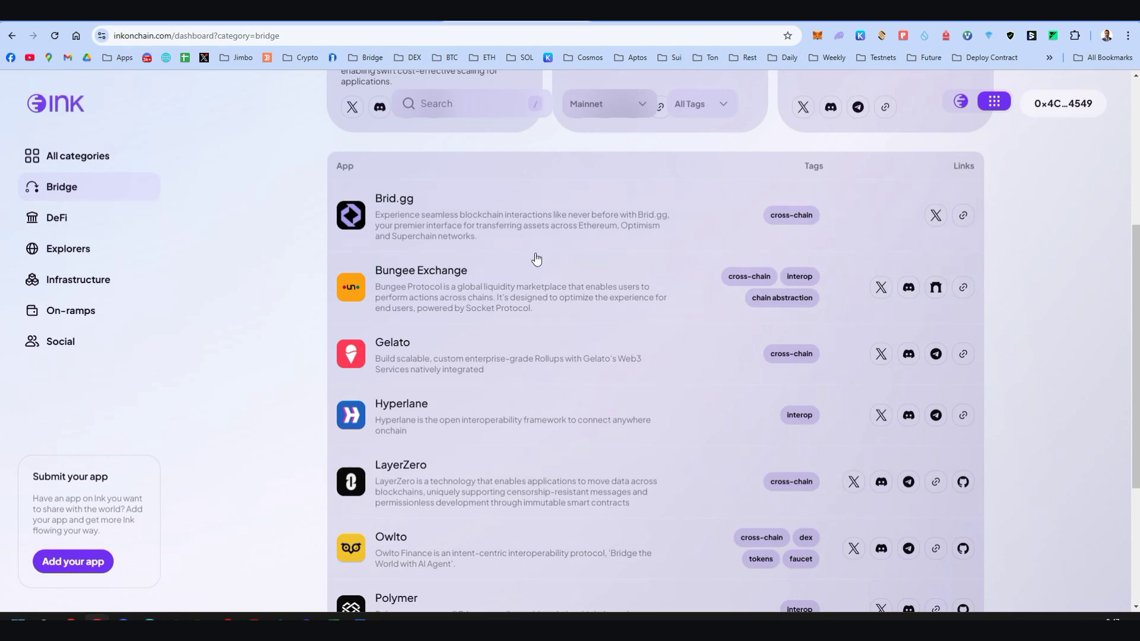
pyautogui.scroll(5, 536, 260)
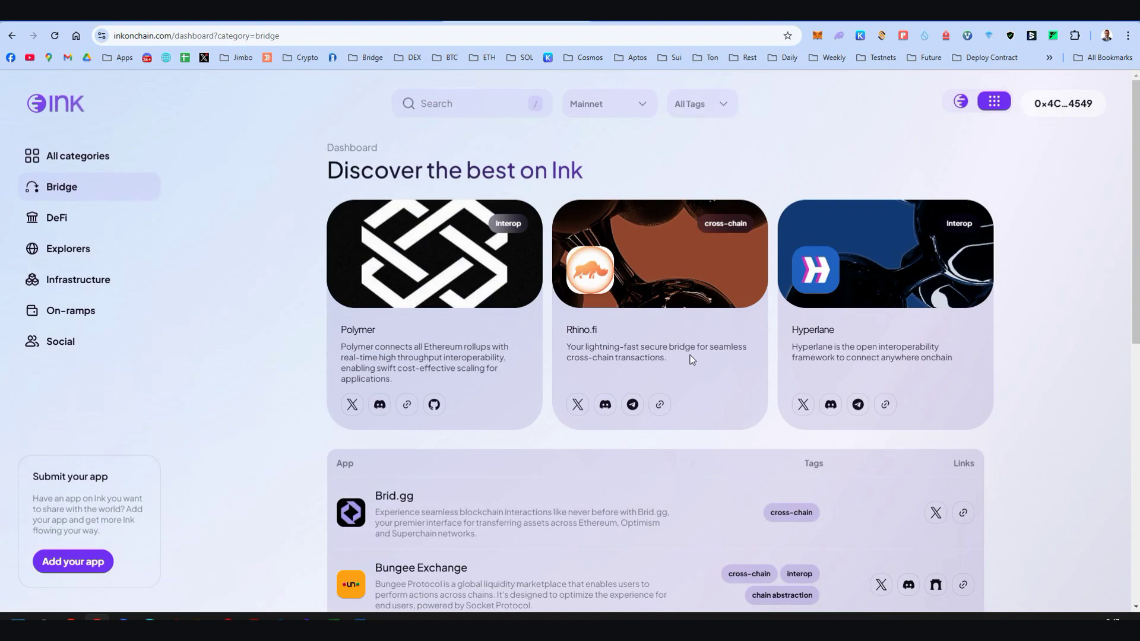
pyautogui.scroll(-6, 682, 353)
pyautogui.scroll(3, 681, 355)
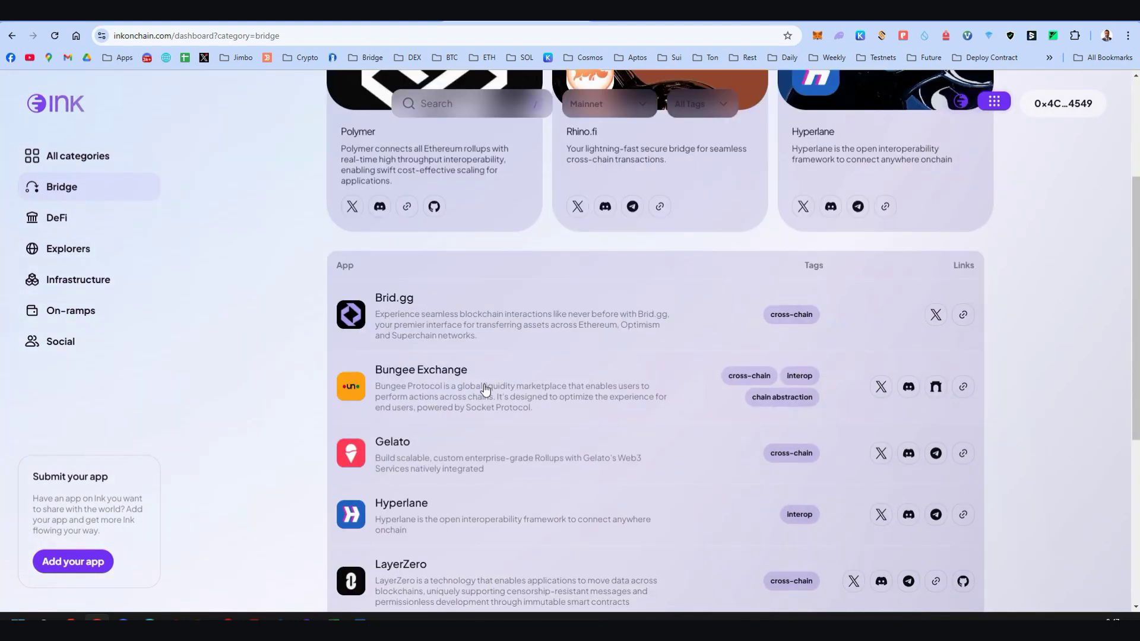
# - Bridge 0.05 ETH from Base to Ink with Bungee Exchange and approve it in the wallet
pyautogui.click(500, 373)
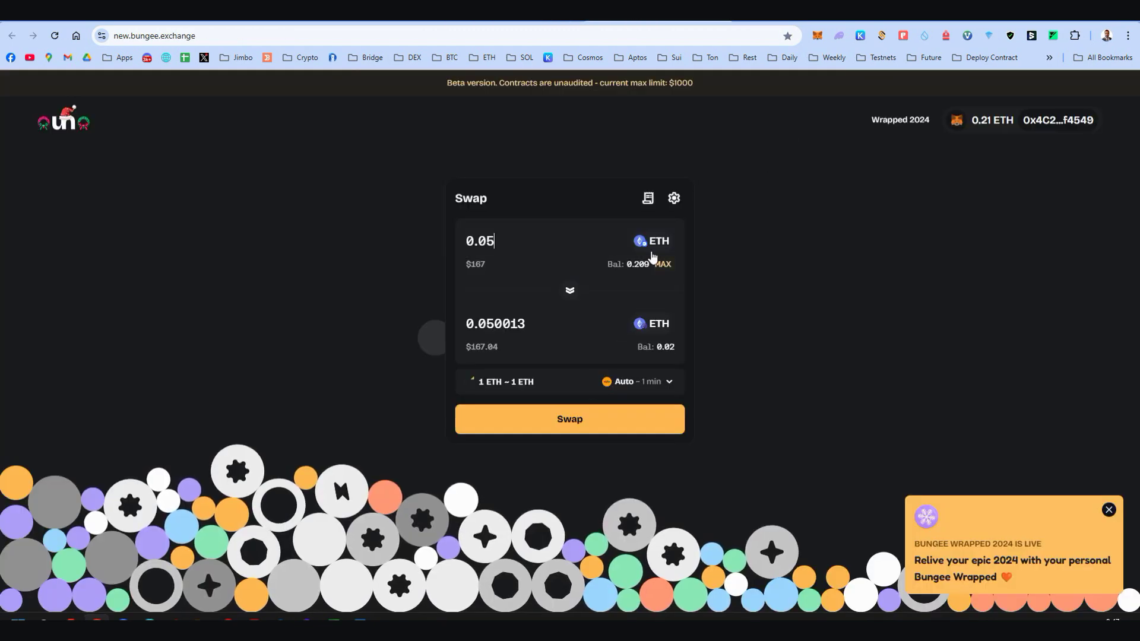
pyautogui.click(458, 240)
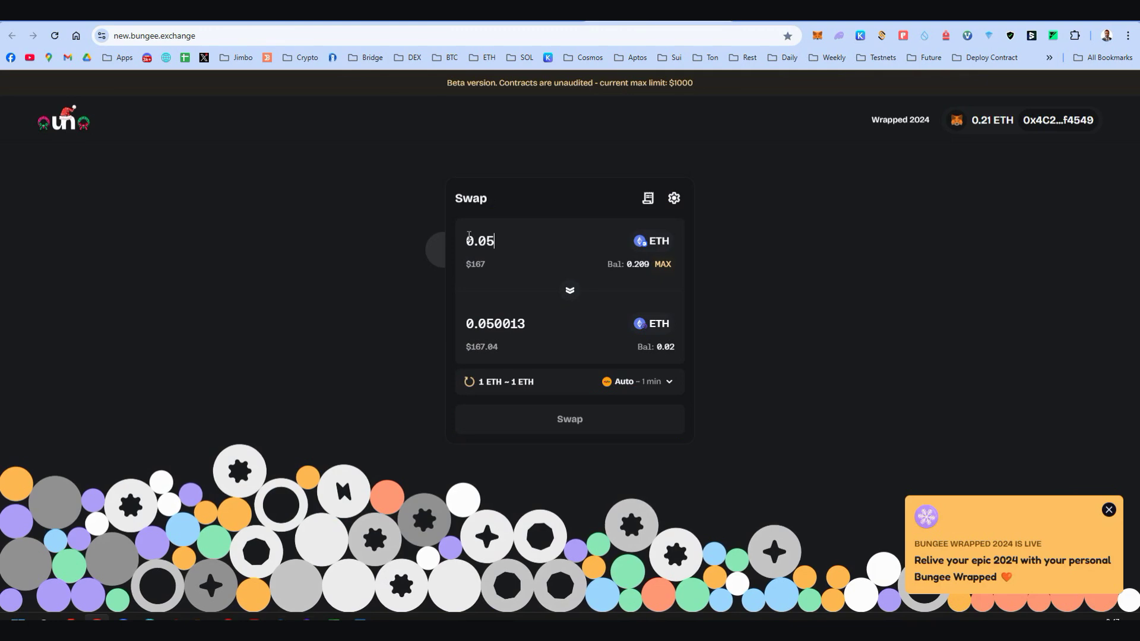
pyautogui.click(663, 246)
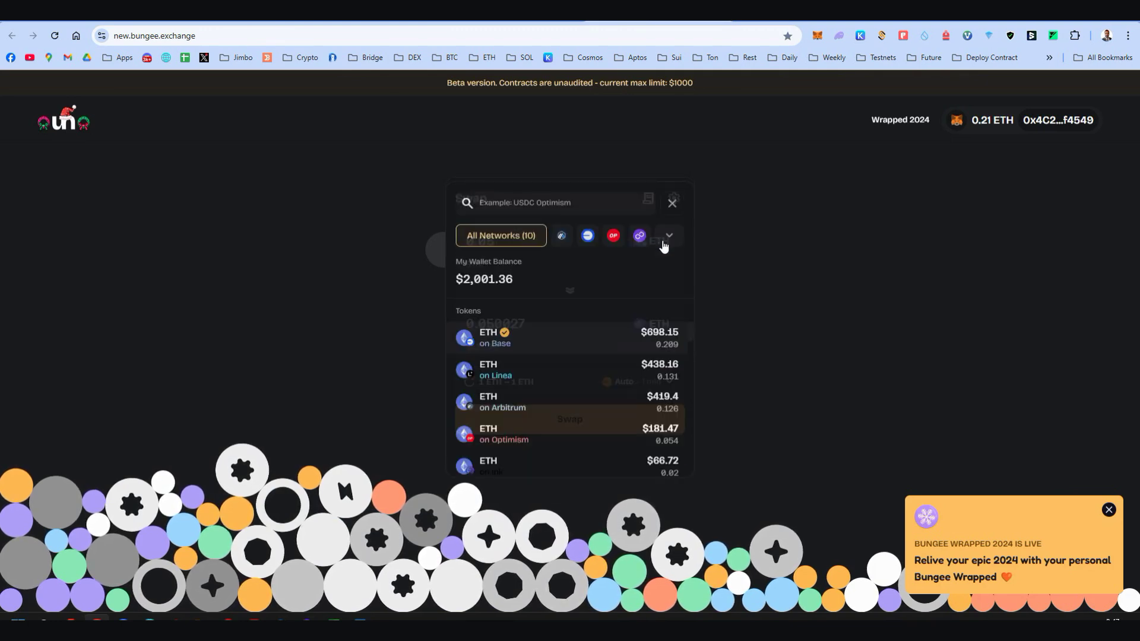
pyautogui.click(673, 205)
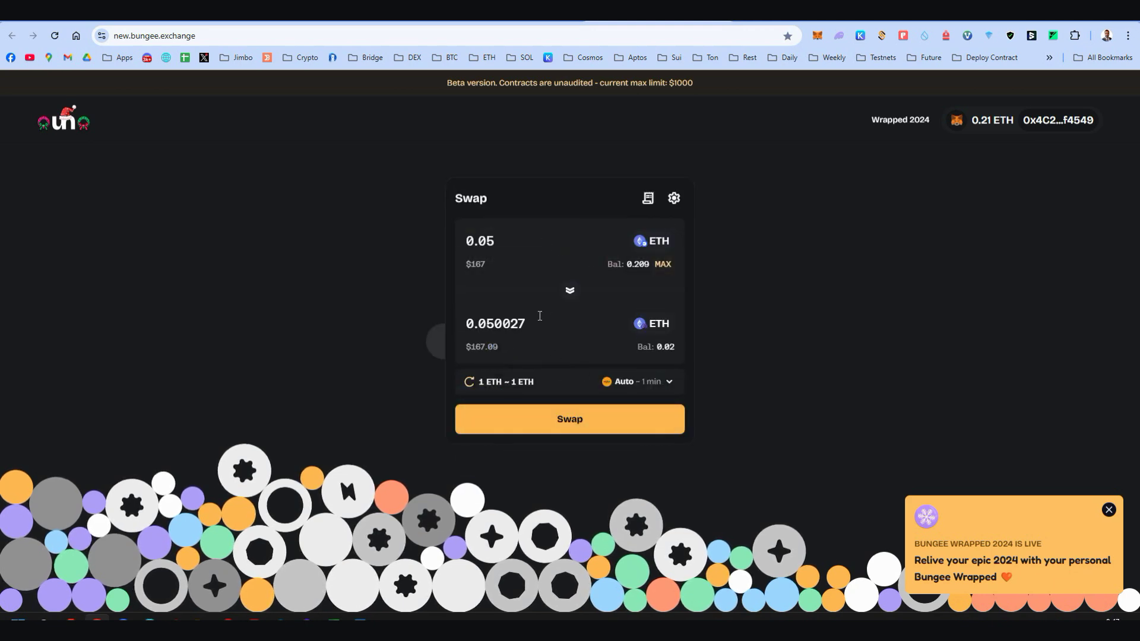
pyautogui.click(572, 419)
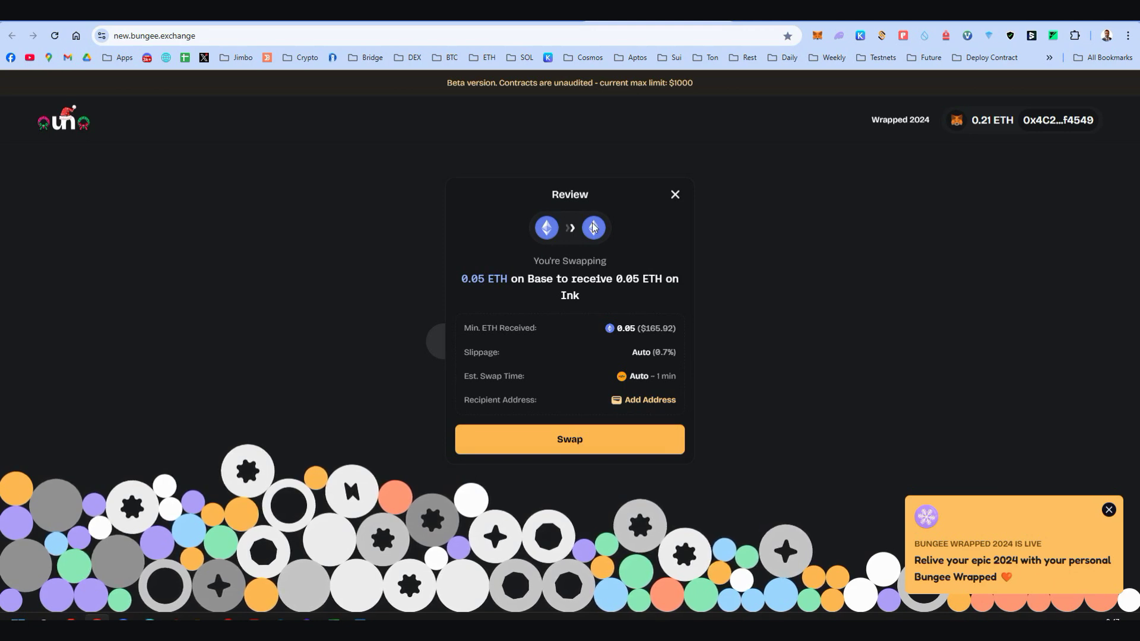
pyautogui.click(570, 444)
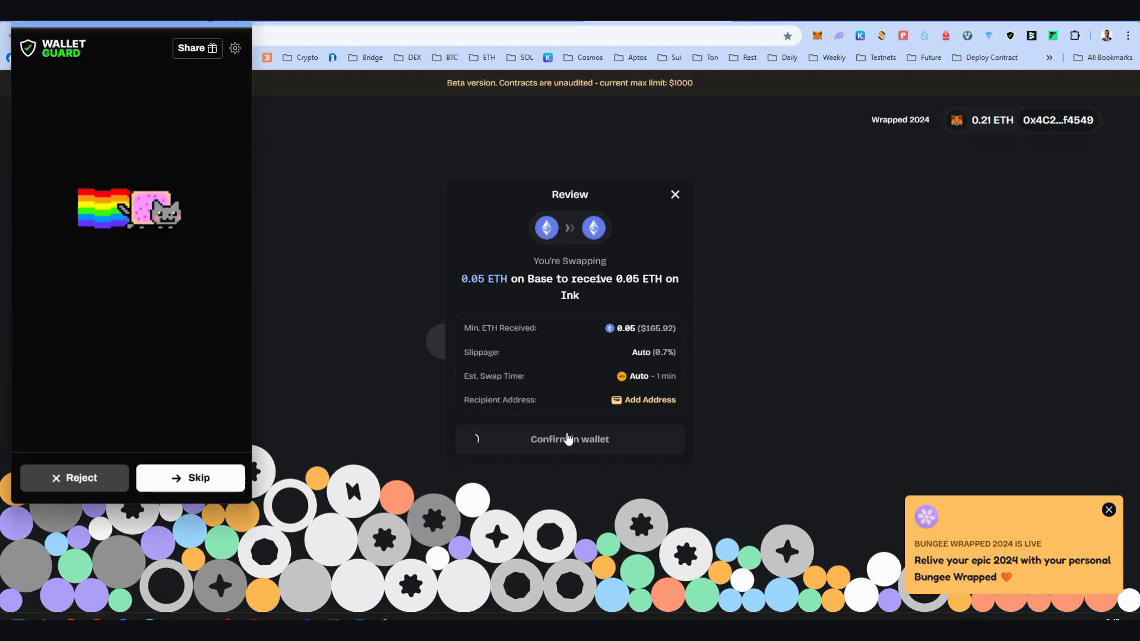
pyautogui.click(225, 476)
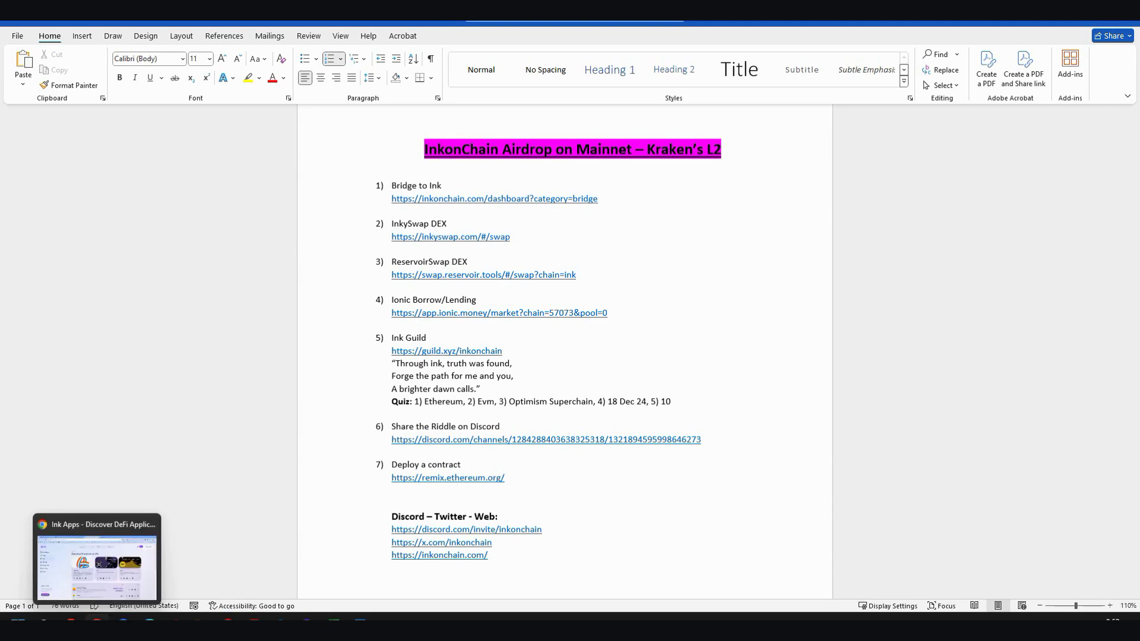
# - Show the Ink dashboard's DeFi apps, scrolling past Velodrome, Frax, Owlto, Curve and InkySwap
pyautogui.click(97, 622)
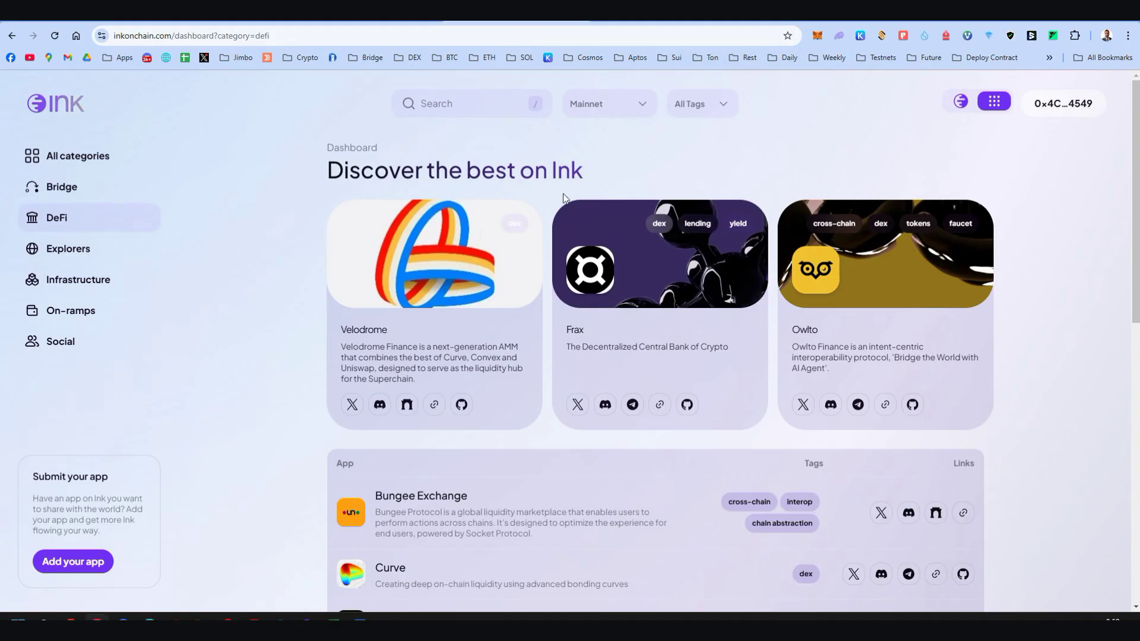
pyautogui.scroll(-6, 480, 343)
pyautogui.scroll(-4, 477, 339)
pyautogui.scroll(10, 475, 327)
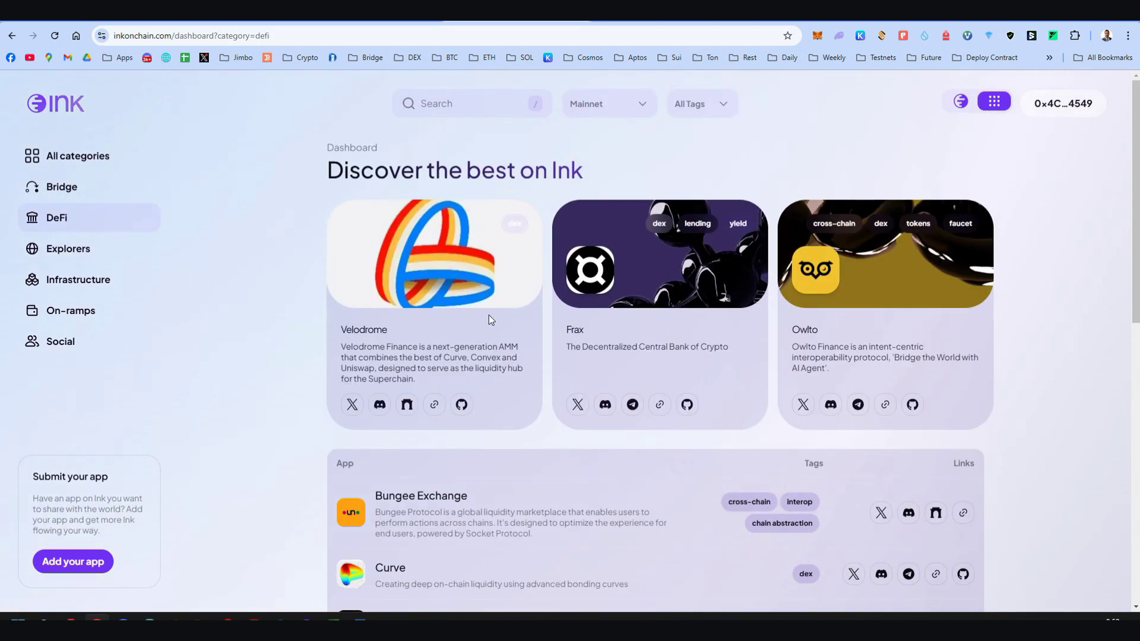
# - Wrap 0.005 ETH into WETH on InkySwap and confirm it in the wallet
pyautogui.hotkey('ctrl', 'Tab')
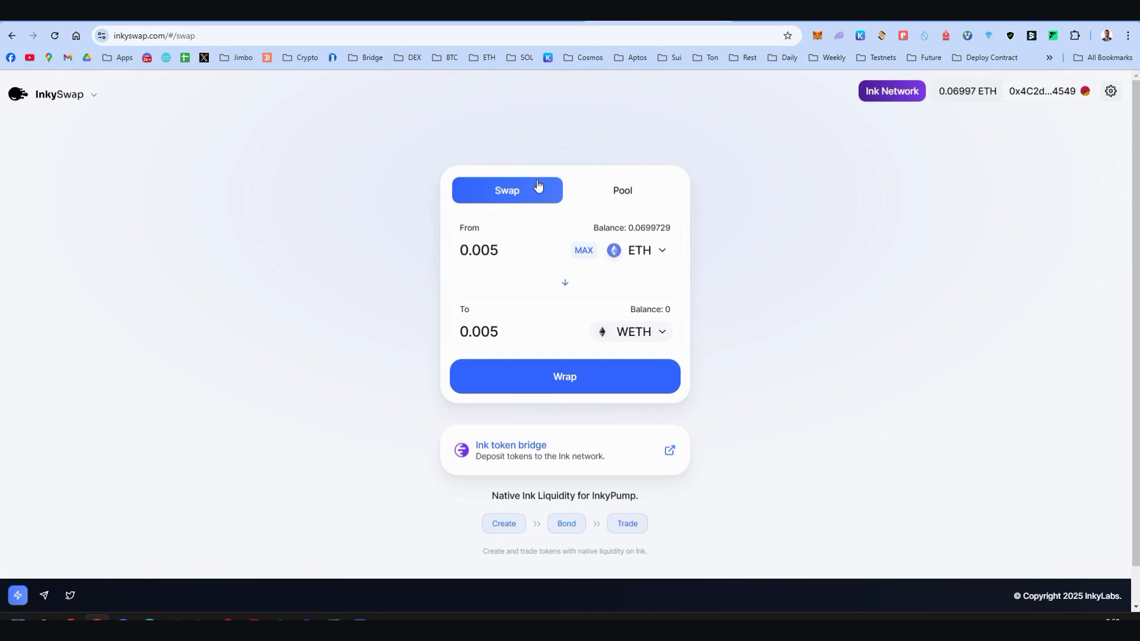
pyautogui.click(646, 338)
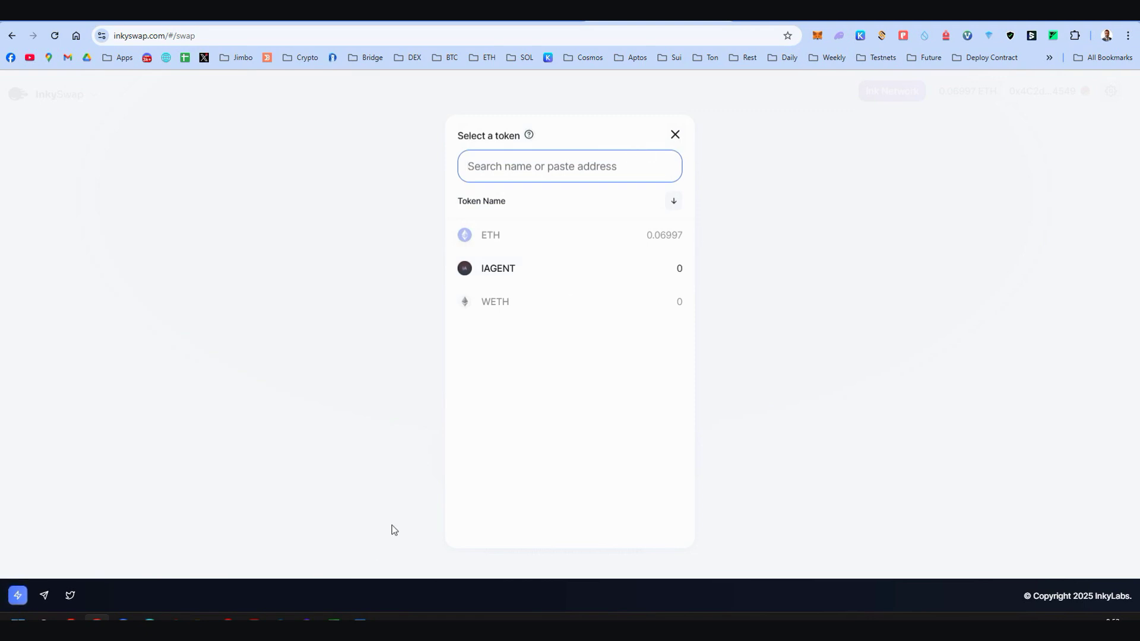
pyautogui.hotkey('alt', 'Tab')
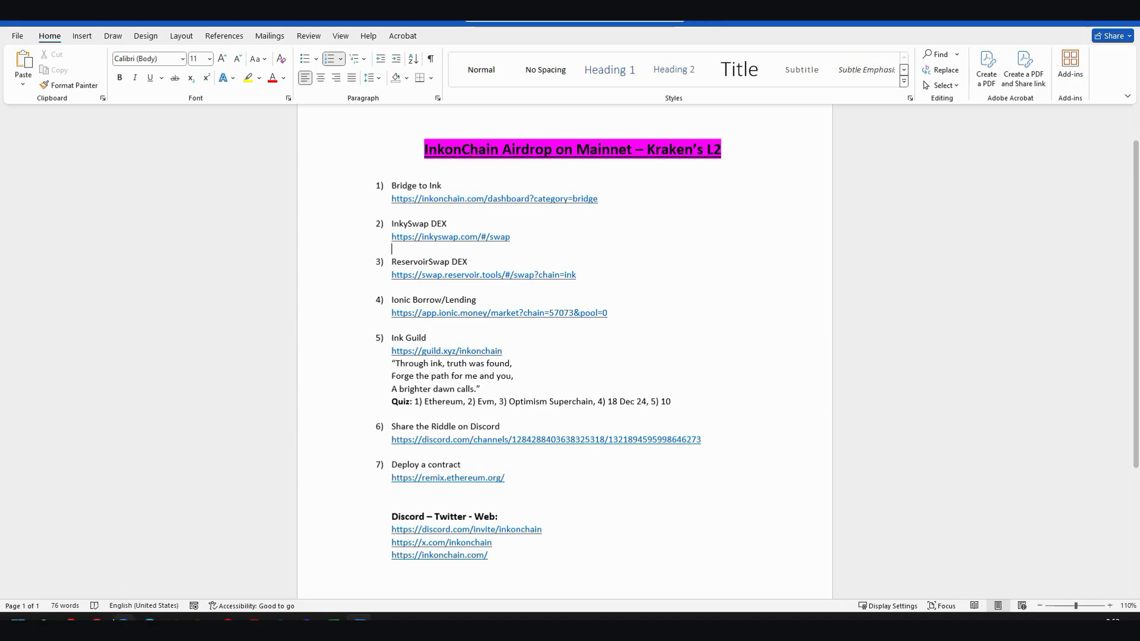
pyautogui.hotkey('alt', 'Tab')
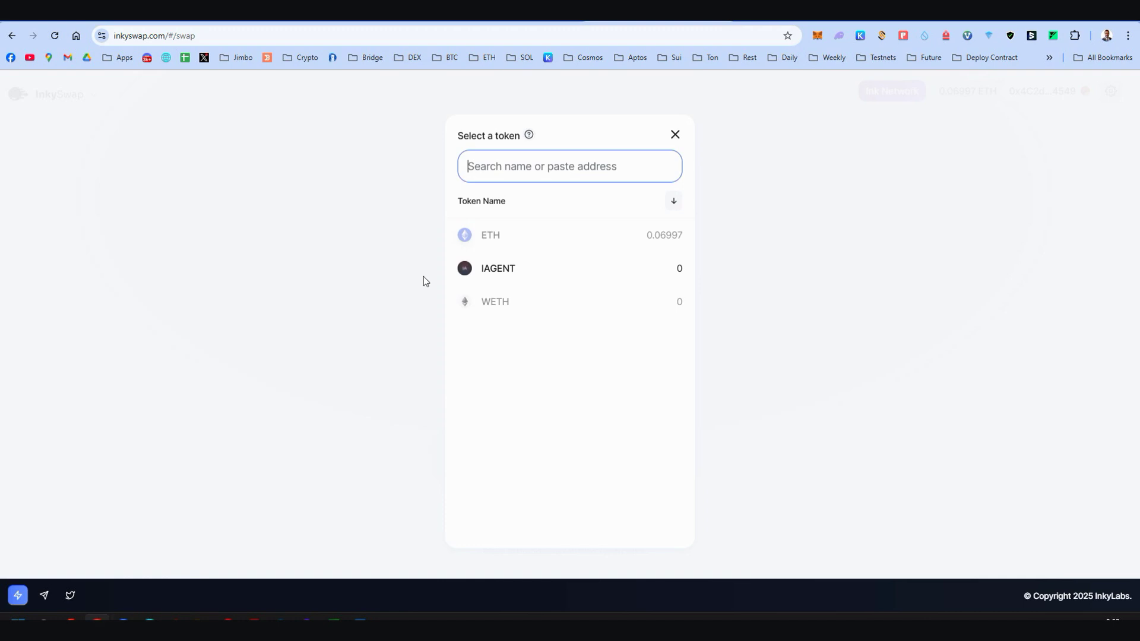
pyautogui.click(675, 135)
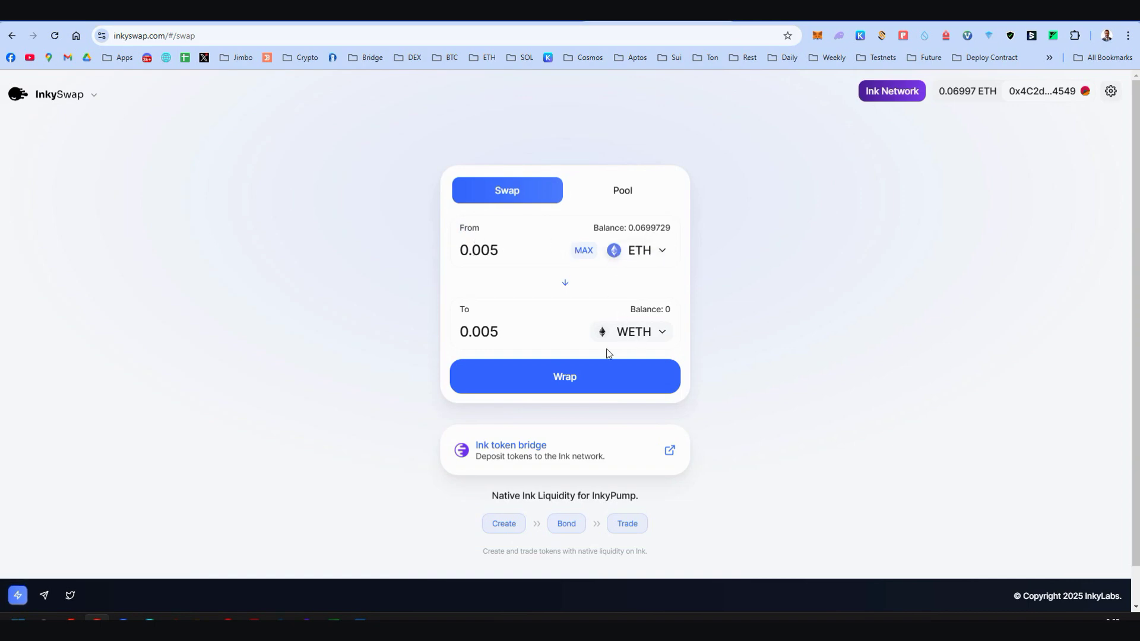
pyautogui.click(572, 390)
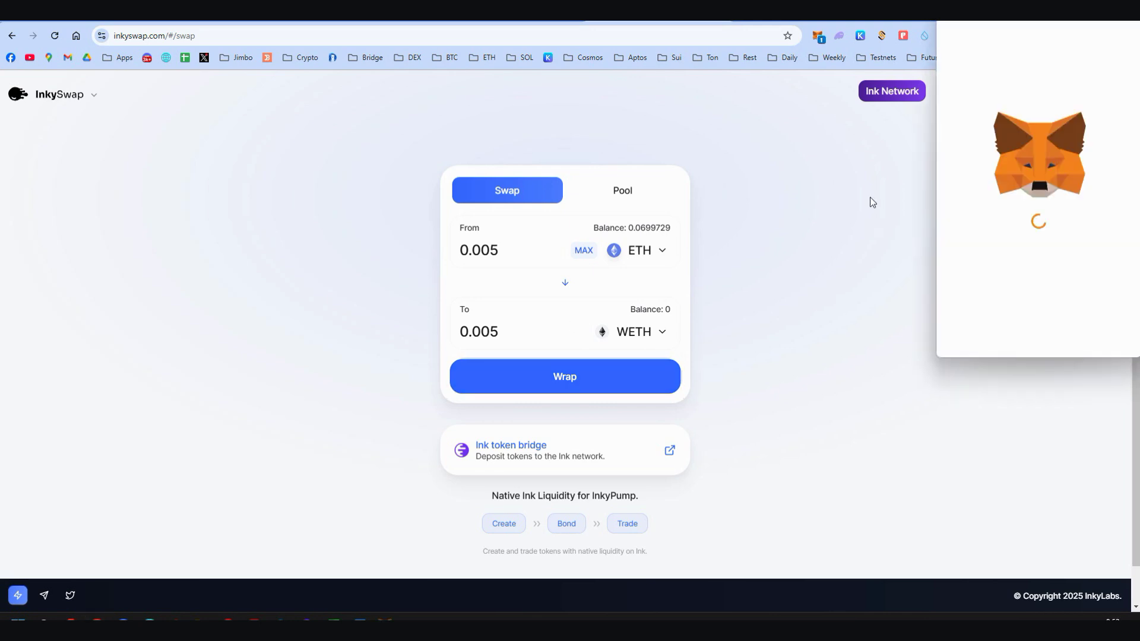
pyautogui.click(1074, 334)
# - Look through InkySwap's Pool > Add Liquidity form for ETH, then return to the empty Swap form
pyautogui.moveTo(88, 99)
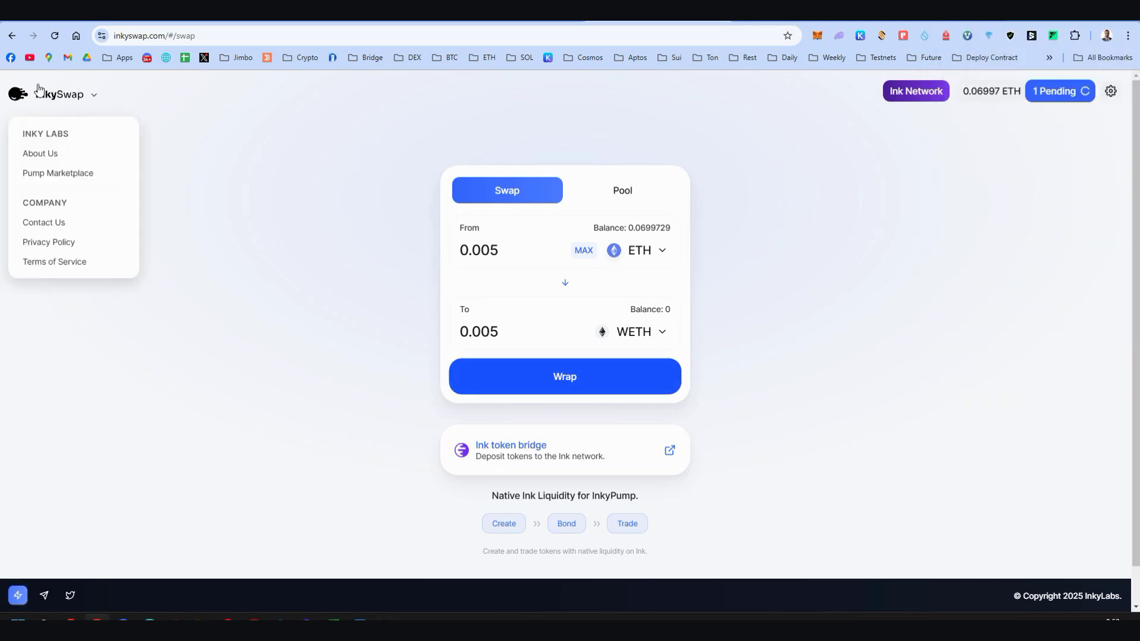
pyautogui.click(631, 196)
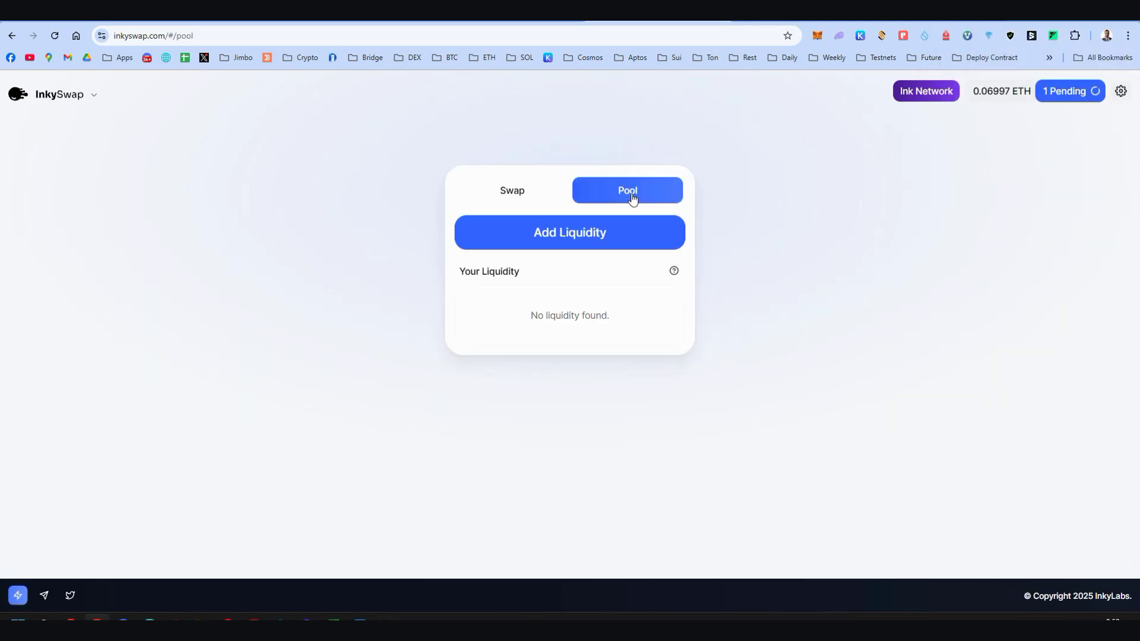
pyautogui.click(594, 239)
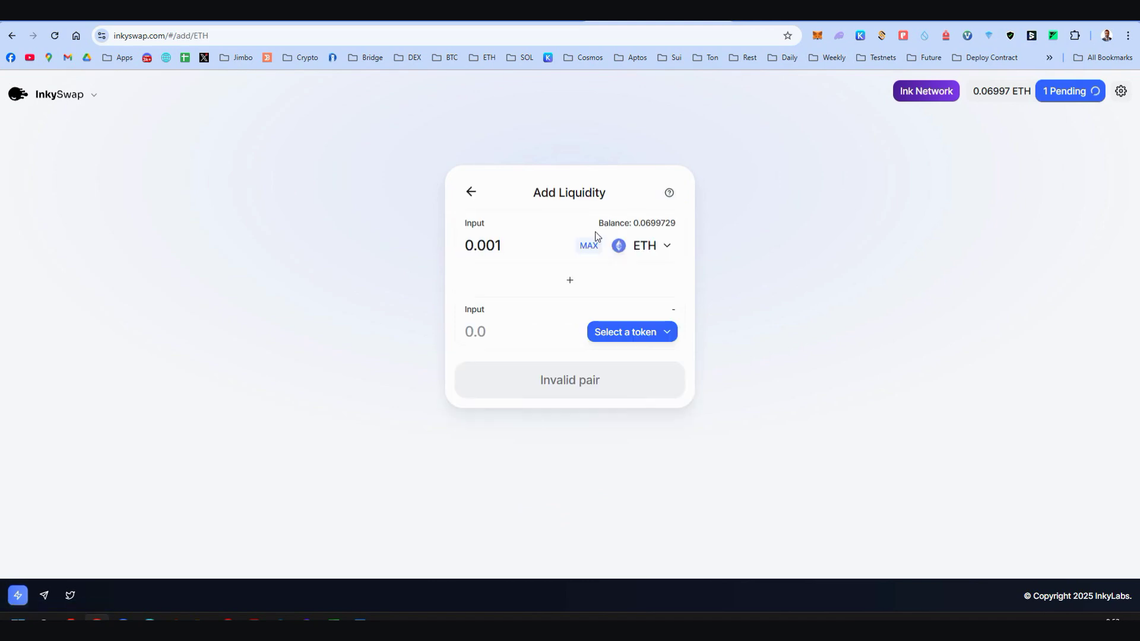
pyautogui.click(647, 335)
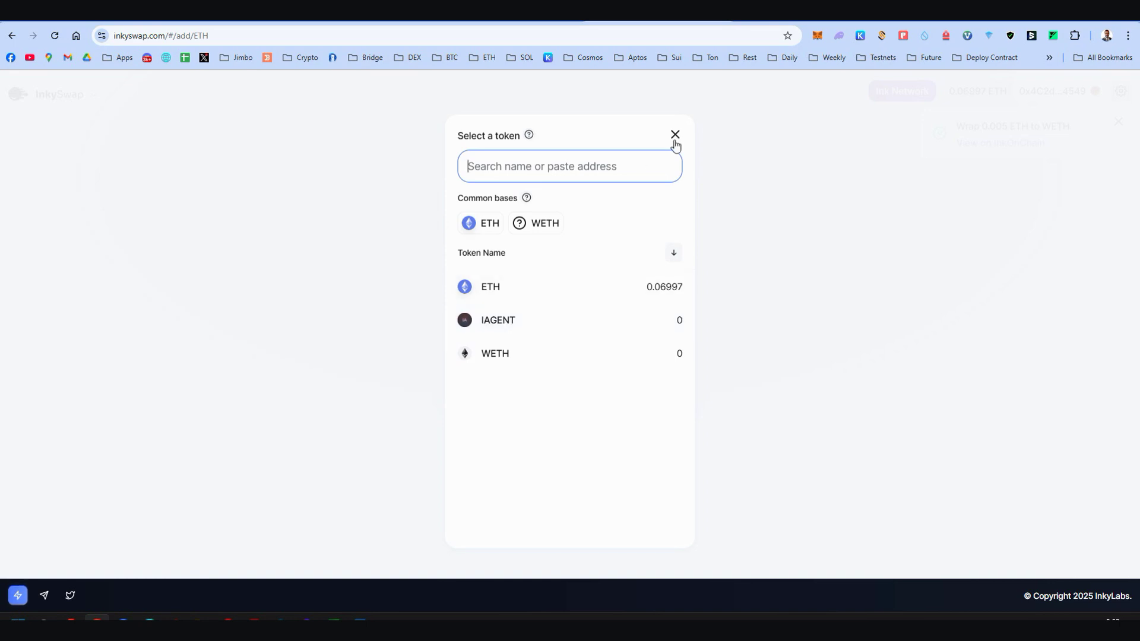
pyautogui.click(675, 135)
pyautogui.click(468, 191)
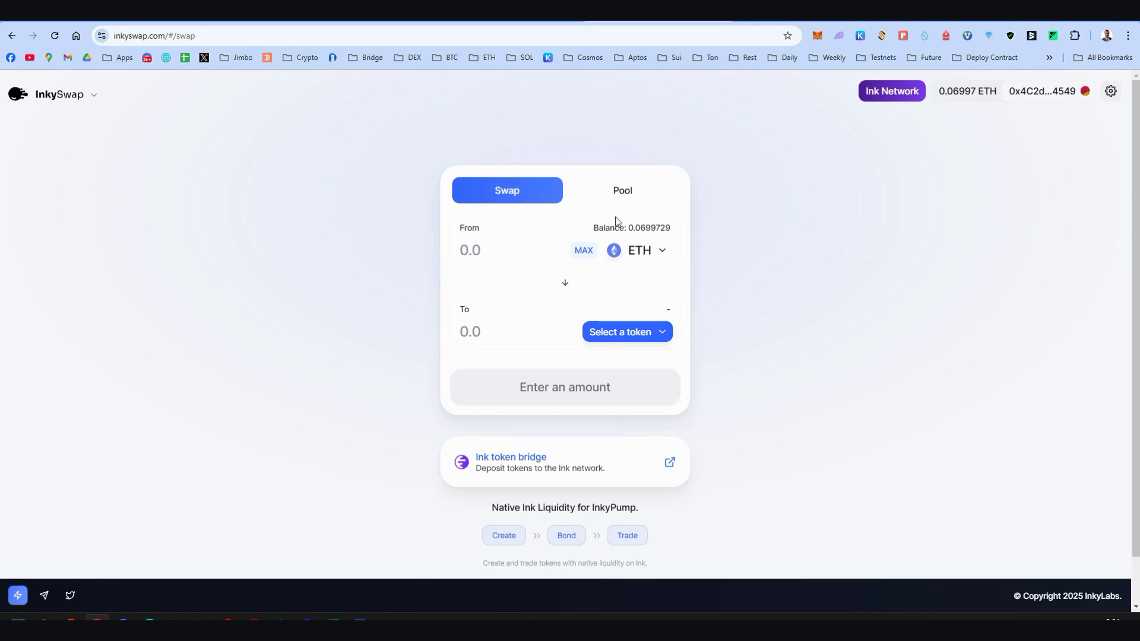
pyautogui.click(633, 333)
pyautogui.click(784, 247)
pyautogui.click(627, 191)
pyautogui.click(516, 190)
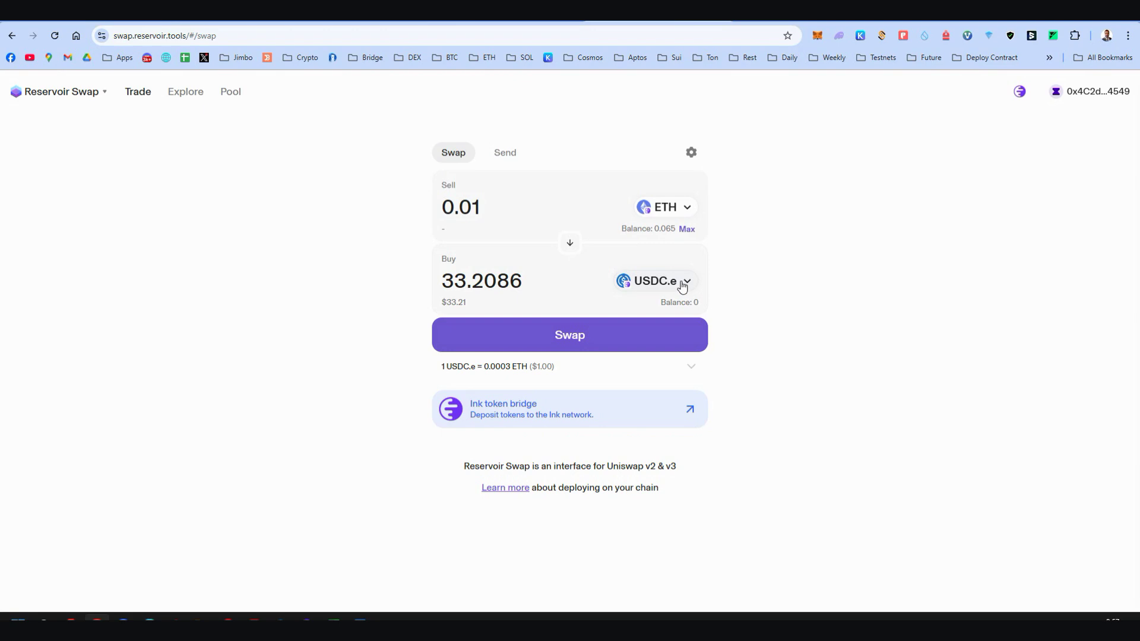
# - Swap 0.01 ETH for 33.21 USDC.e, then pick ETH / USDC.e for a new position
pyautogui.click(586, 333)
pyautogui.click(569, 450)
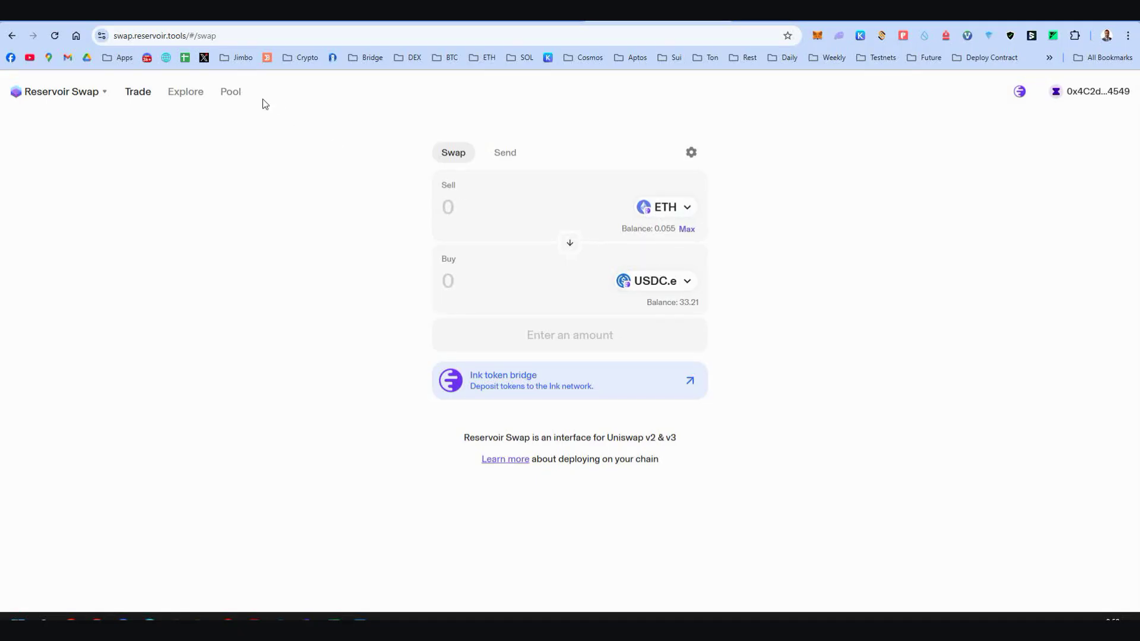
pyautogui.moveTo(238, 98)
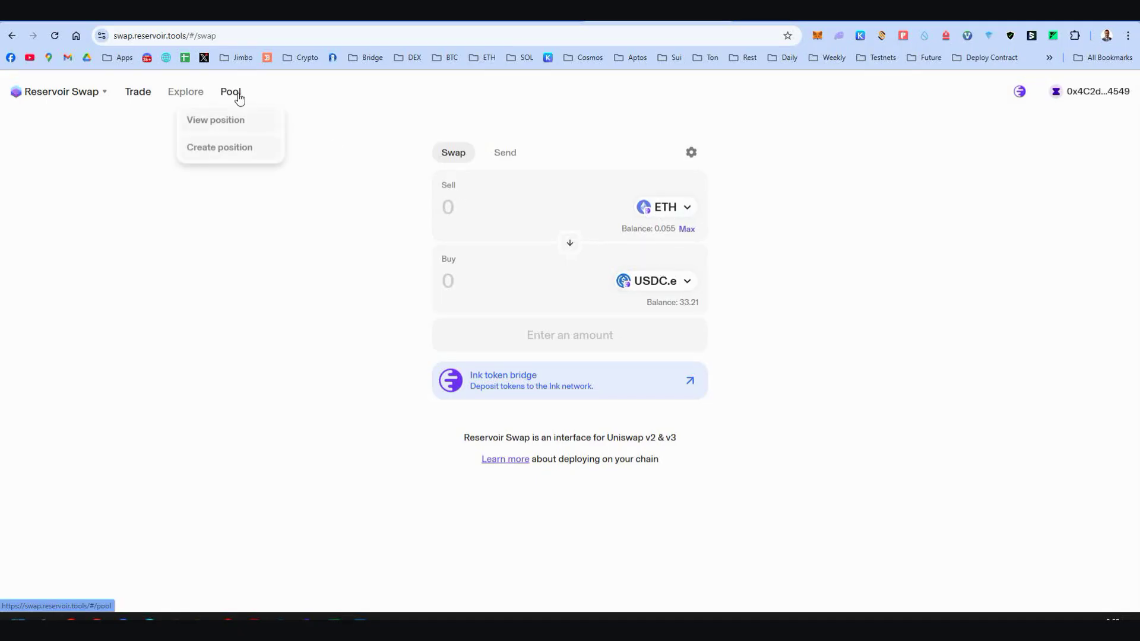
pyautogui.click(232, 148)
pyautogui.click(493, 223)
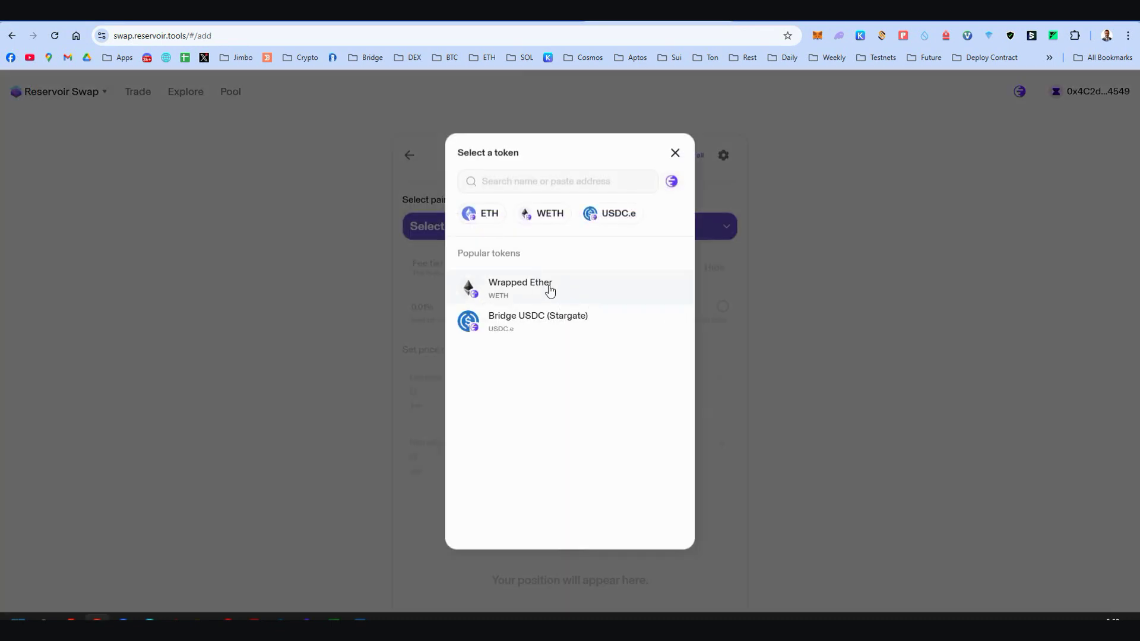
pyautogui.click(498, 215)
pyautogui.click(655, 220)
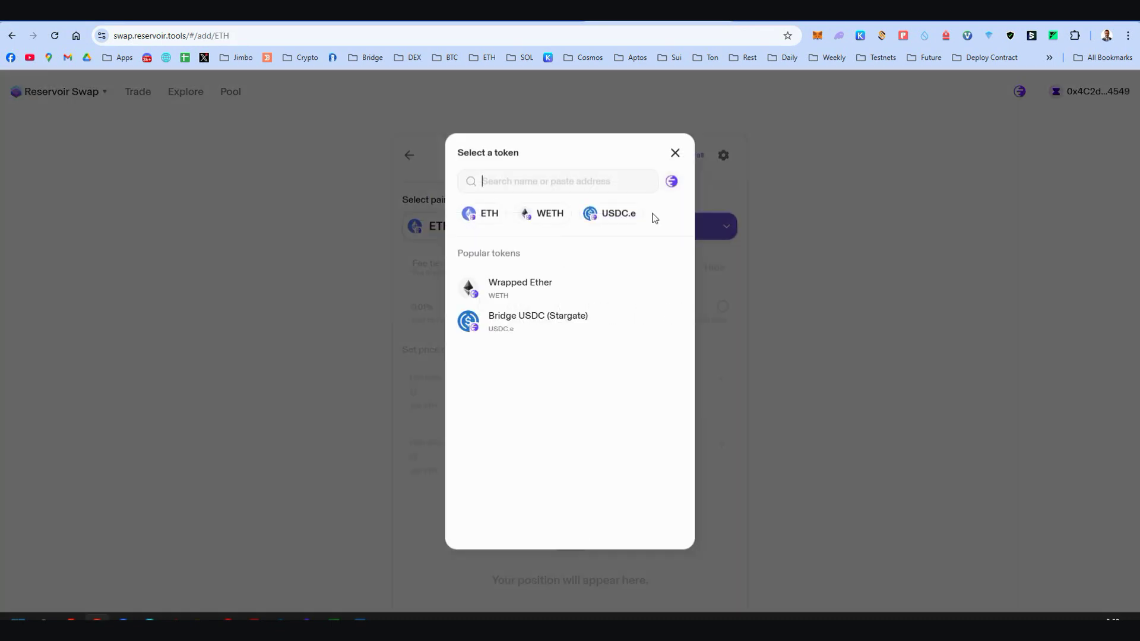
pyautogui.click(618, 214)
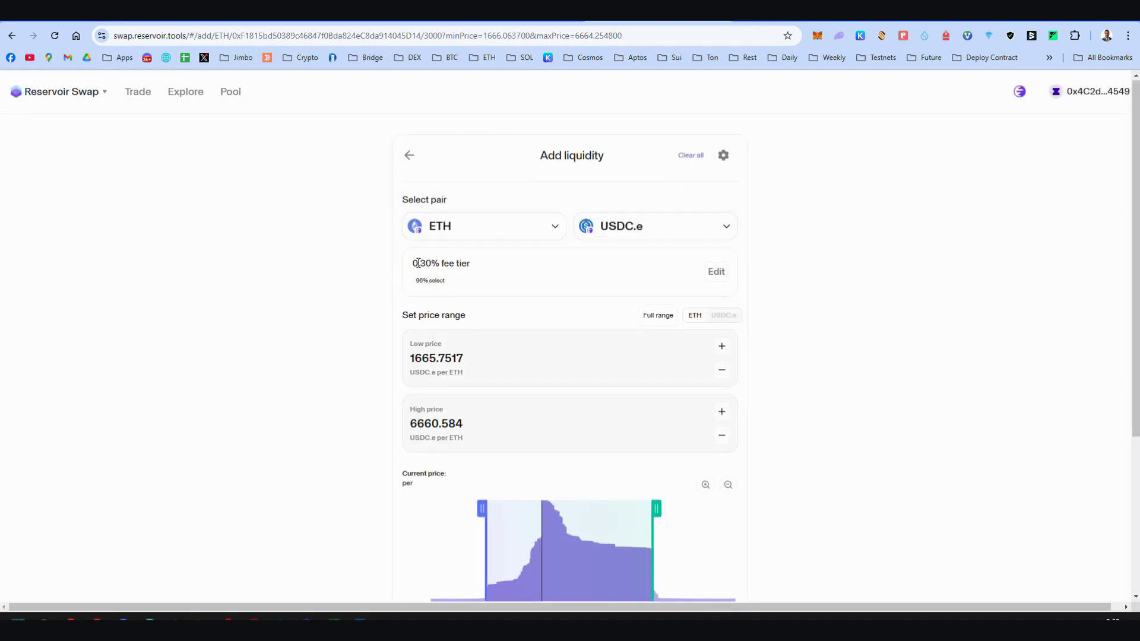
# - Create the full-range ETH / USDC.e position with the maximum USDC.e, approving its spending
pyautogui.click(660, 318)
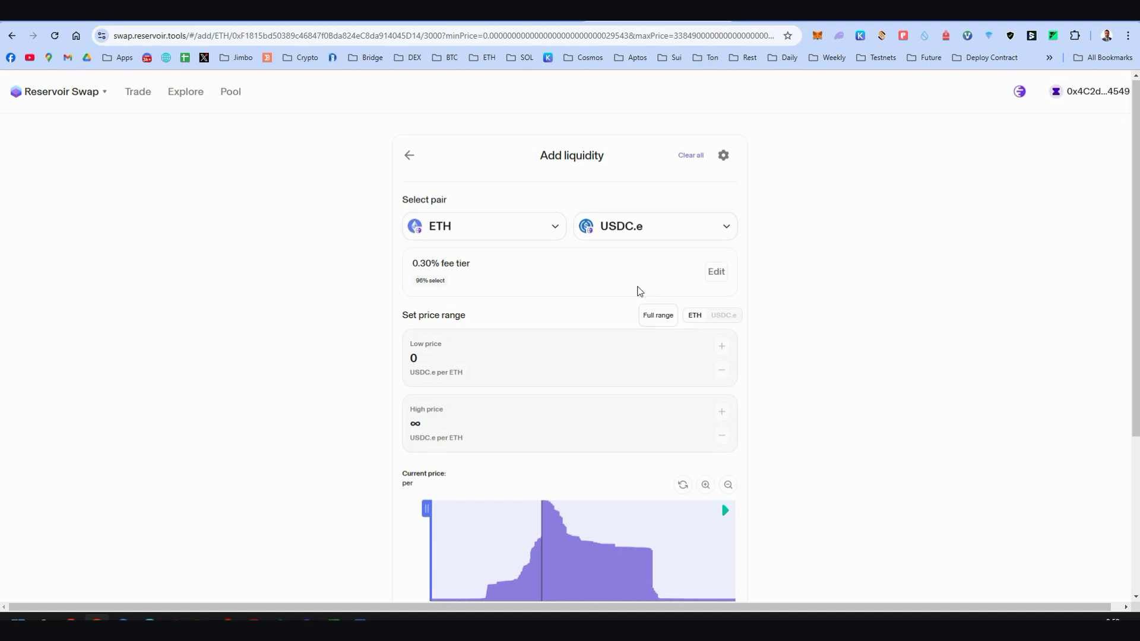
pyautogui.scroll(-4, 772, 279)
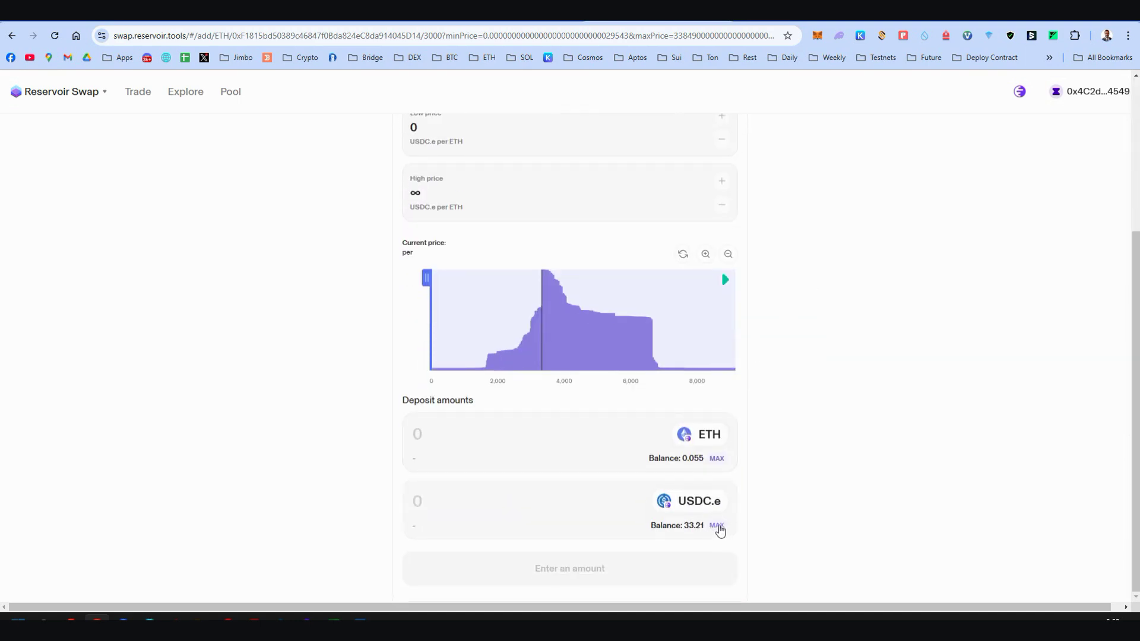
pyautogui.click(716, 526)
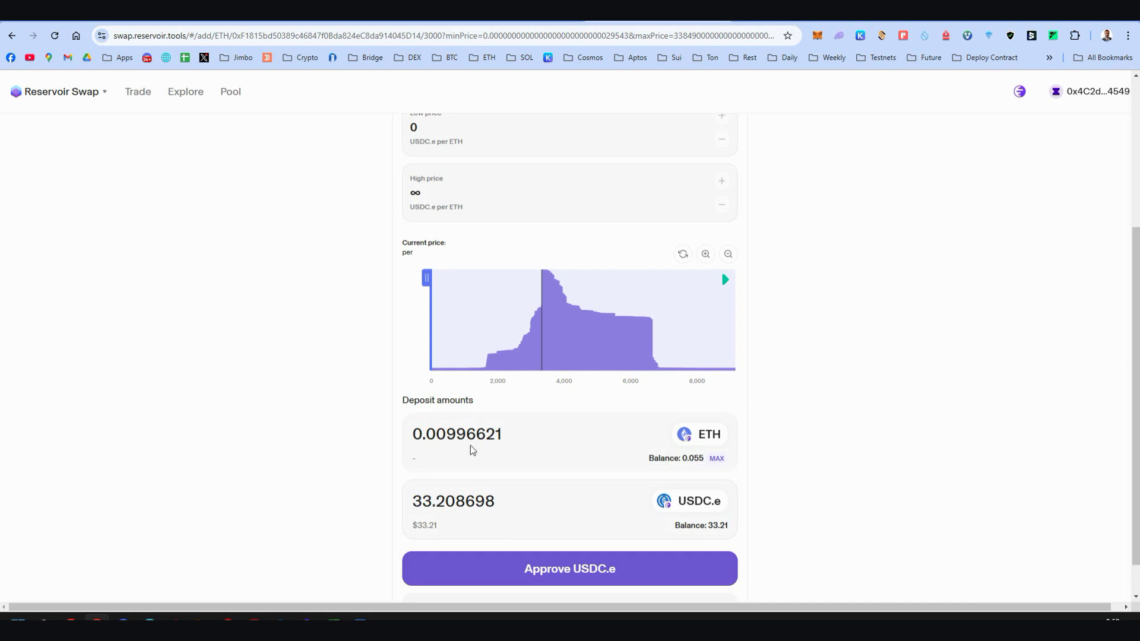
pyautogui.click(593, 574)
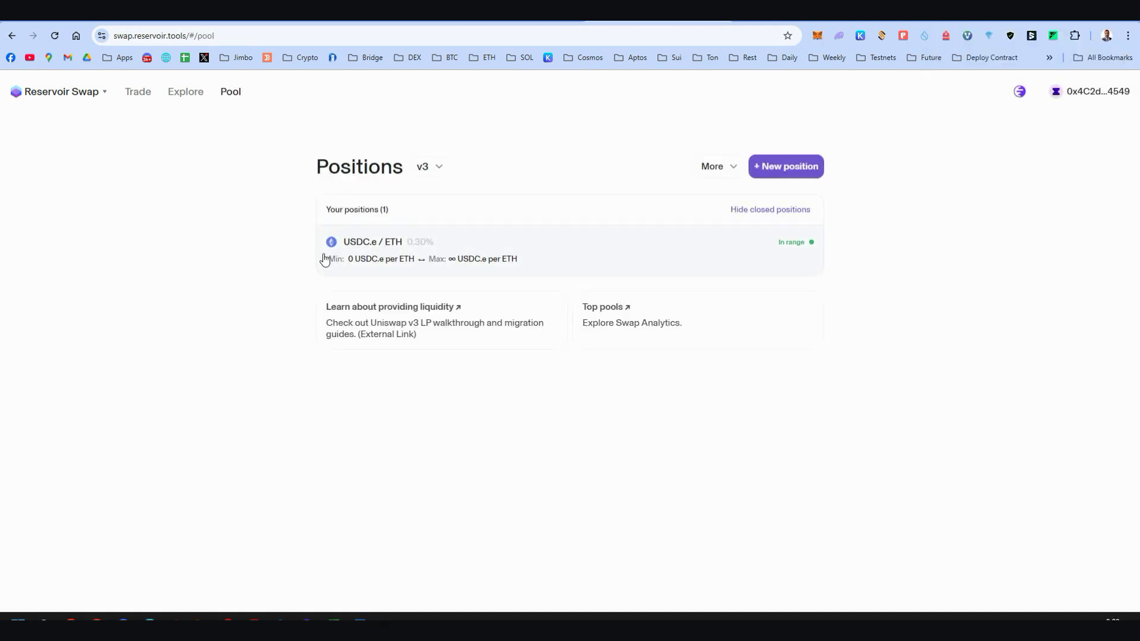
# - Open the USDC.e / ETH position's Remove liquidity page at 100%, then return to Positions
pyautogui.click(545, 245)
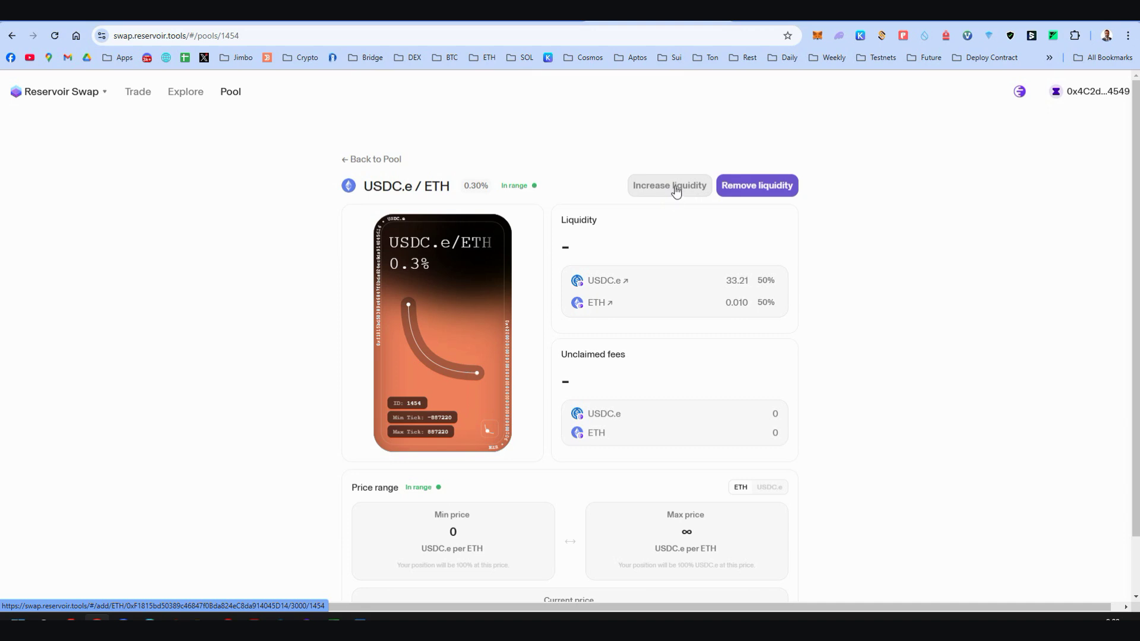
pyautogui.click(751, 186)
pyautogui.click(666, 239)
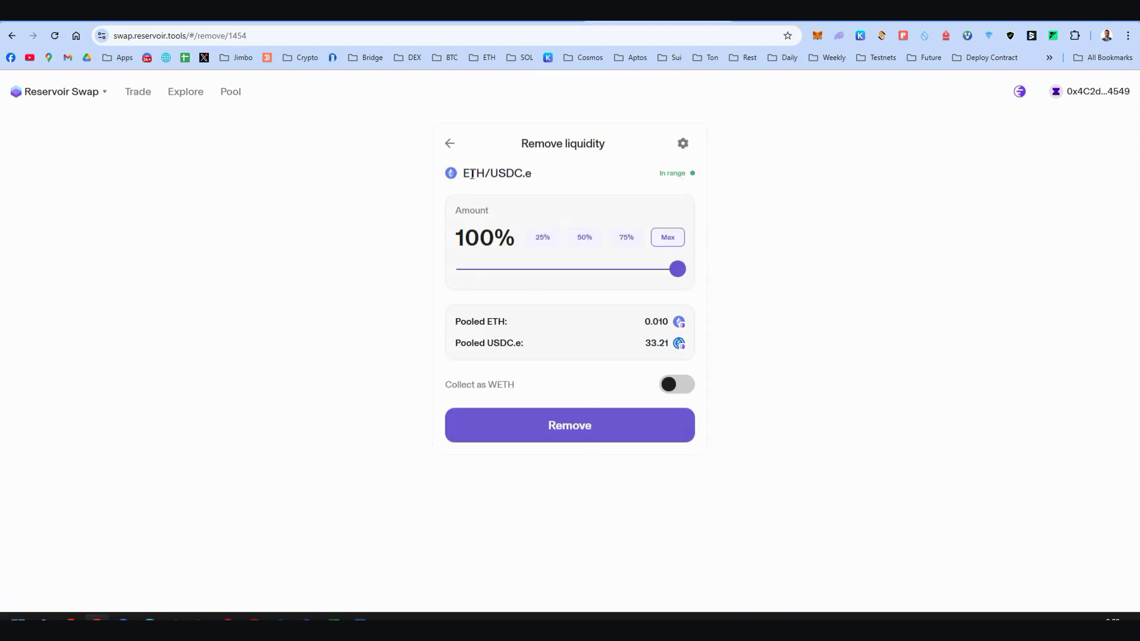
pyautogui.click(449, 143)
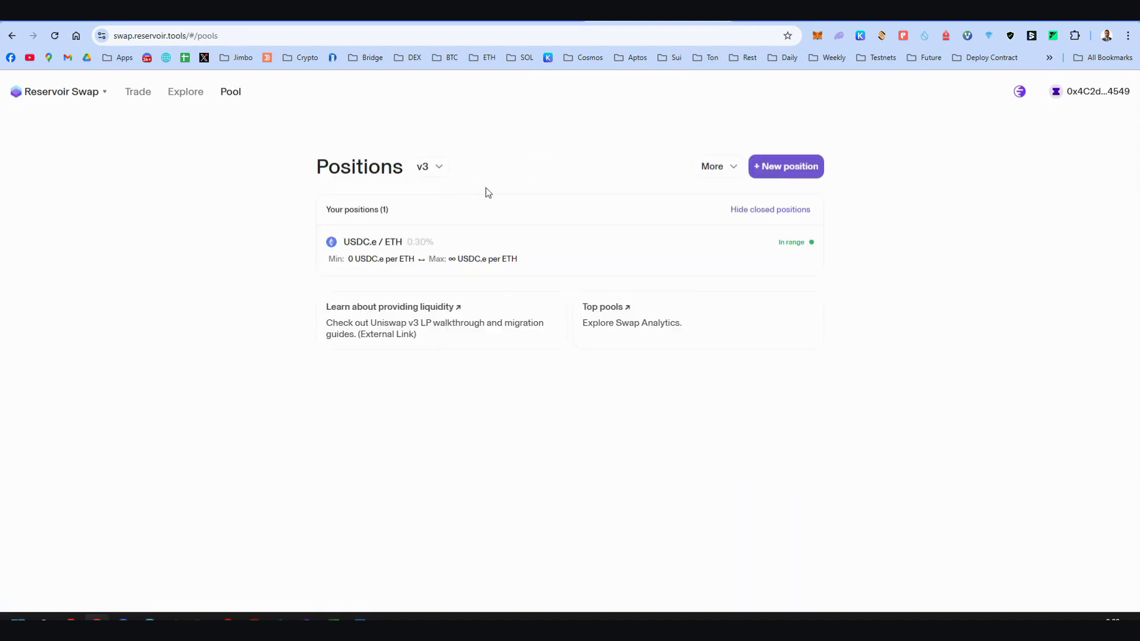
# - Switch from Word back to Chrome's Ionic Ink markets page showing the WETH market
pyautogui.hotkey('alt', 'Tab')
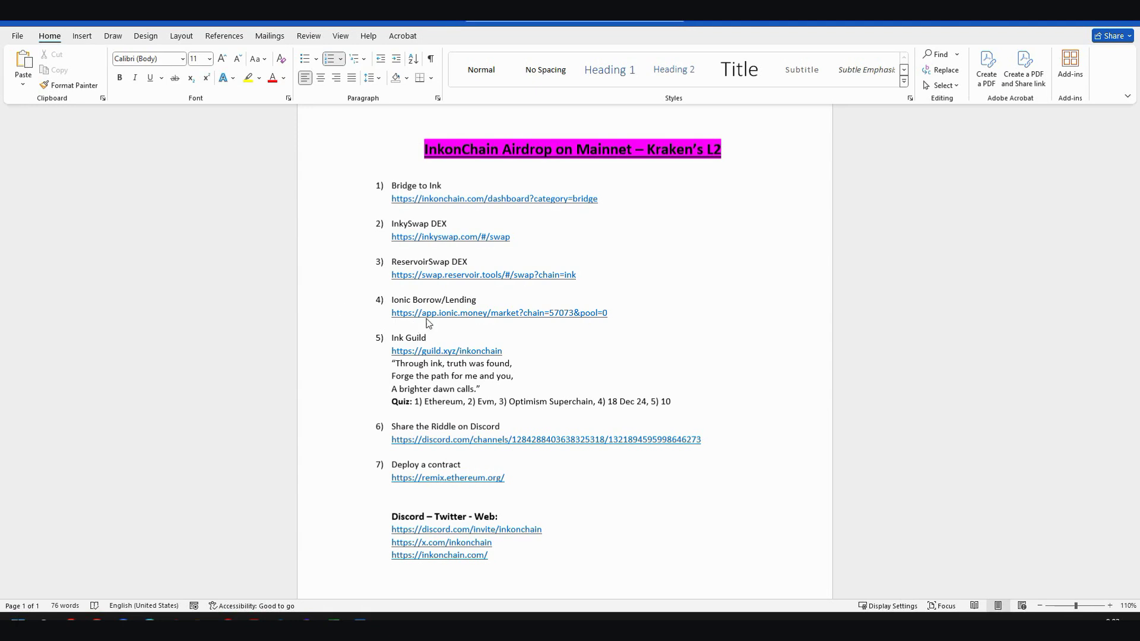
pyautogui.moveTo(97, 621)
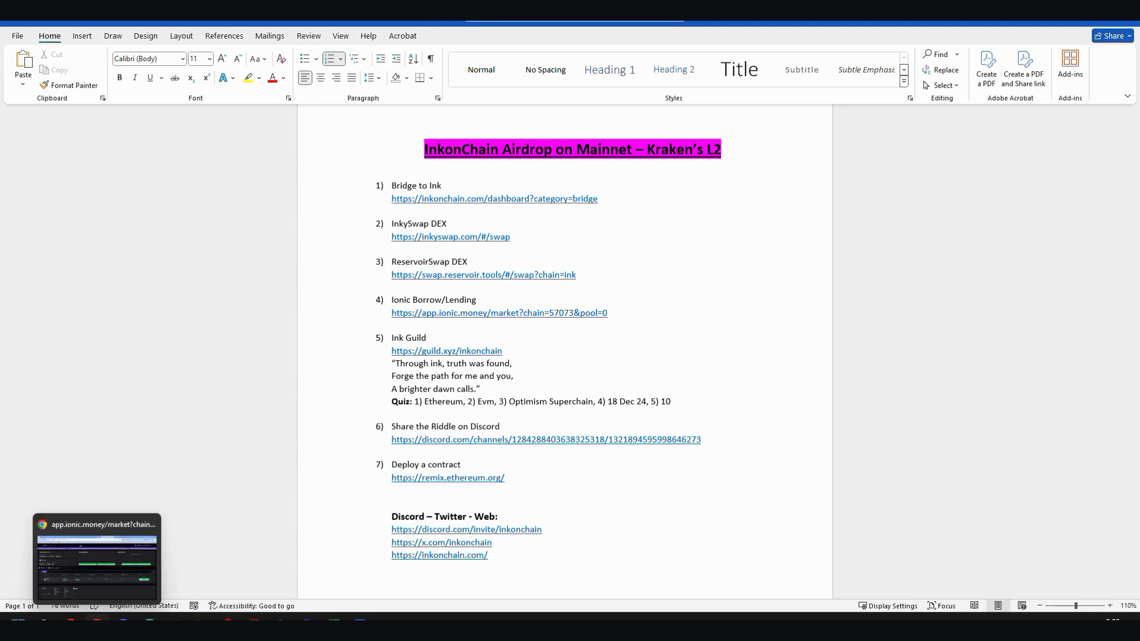
pyautogui.click(97, 564)
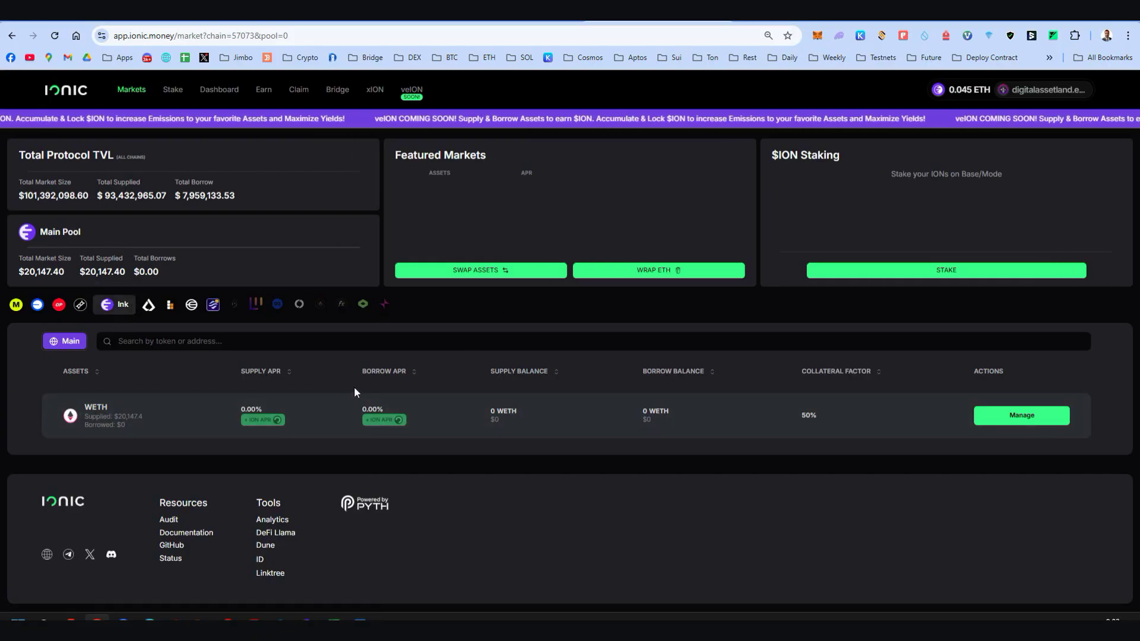
# - Wrap 0.015 ETH into WETH on Reservoir Swap, confirm in MetaMask, and return to Ionic
pyautogui.hotkey('ctrl', 'Tab')
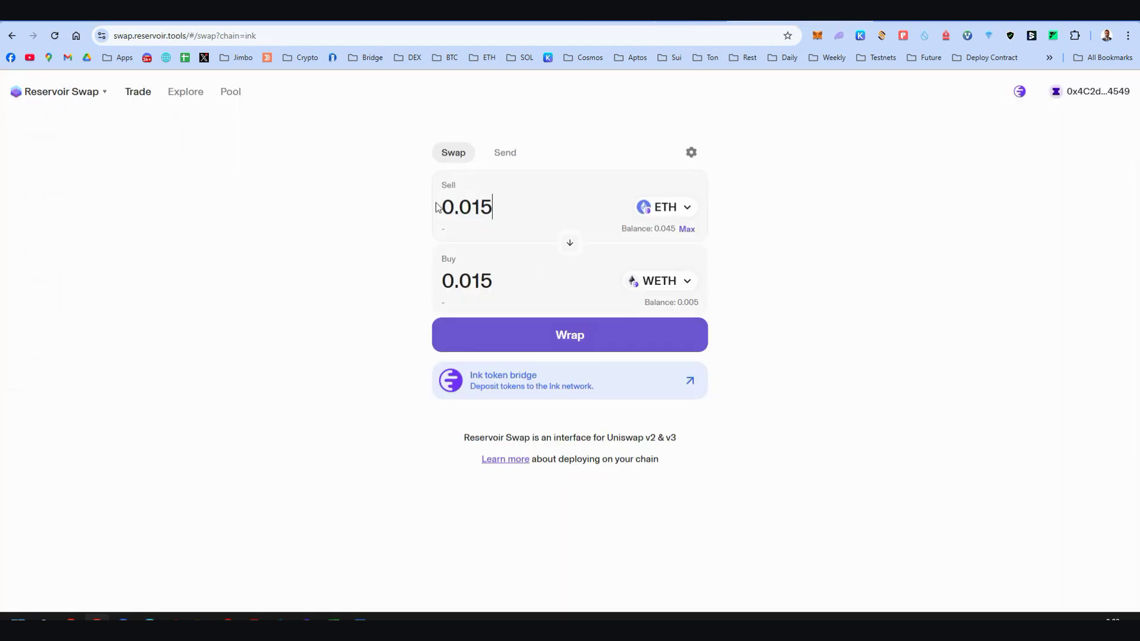
pyautogui.click(575, 355)
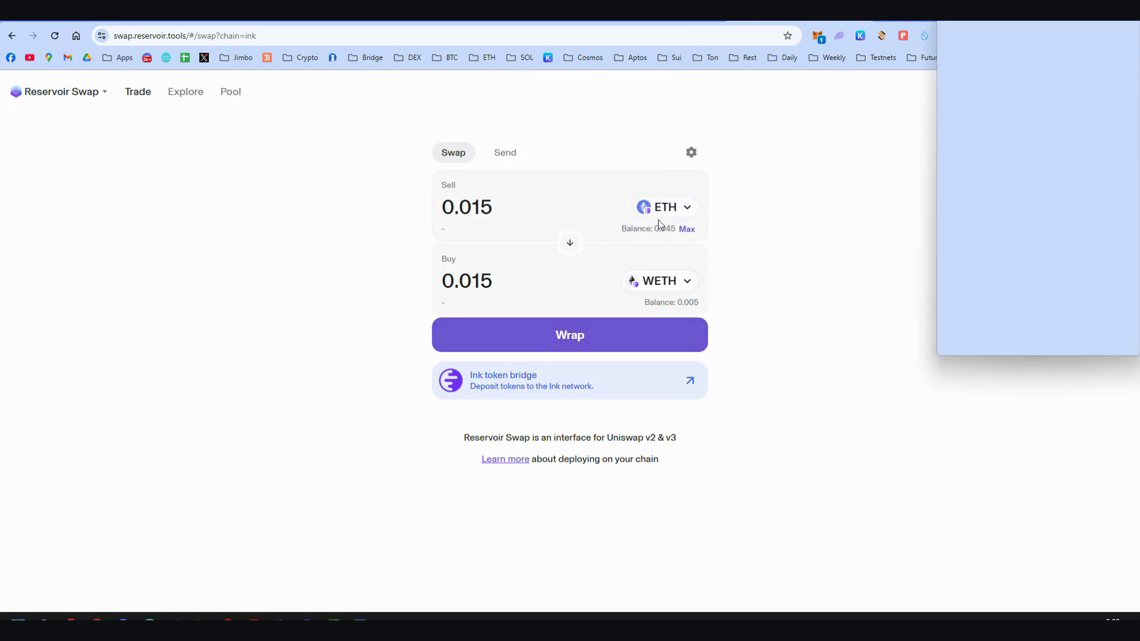
pyautogui.click(1090, 349)
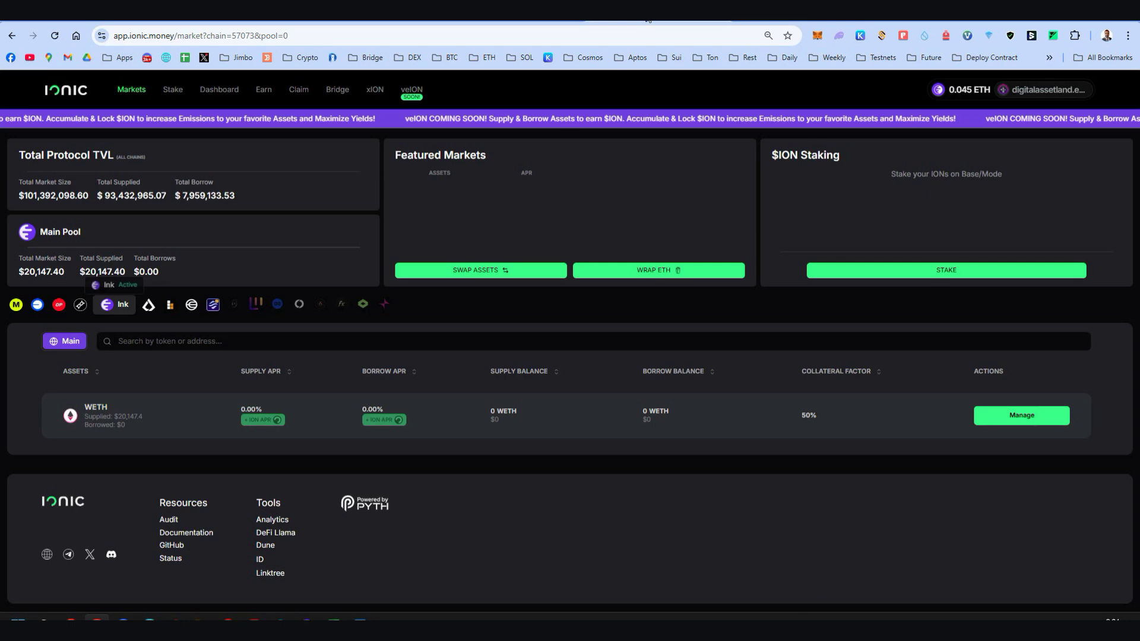
pyautogui.click(646, 12)
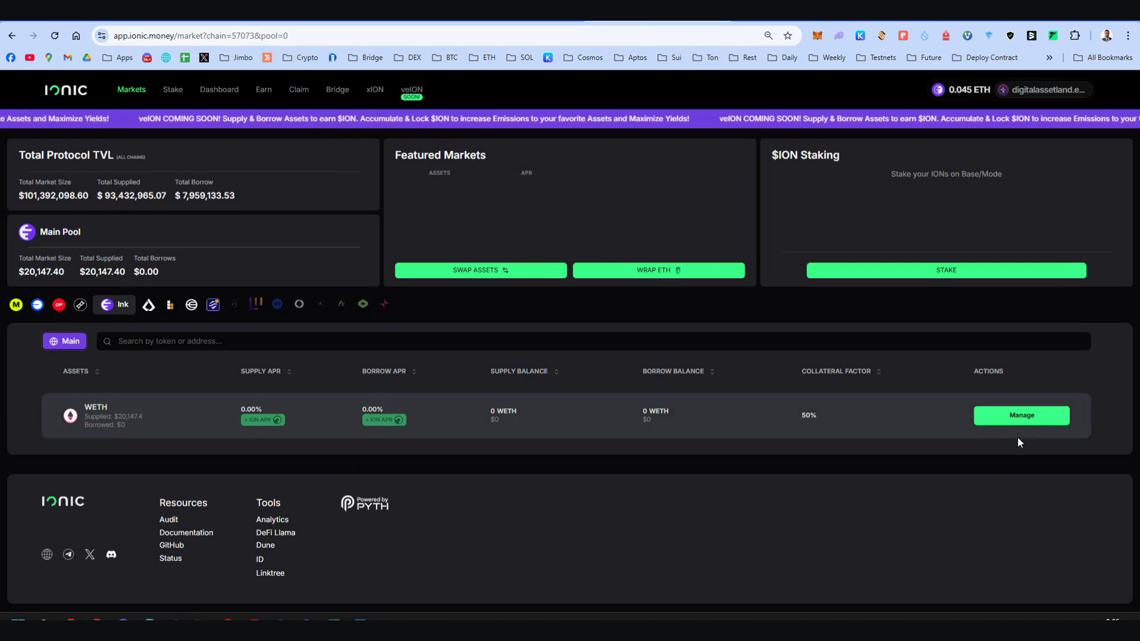
# - Supply the full 0.02 WETH to Ionic's Ink WETH market, check Borrow options, and close the window
pyautogui.click(1022, 416)
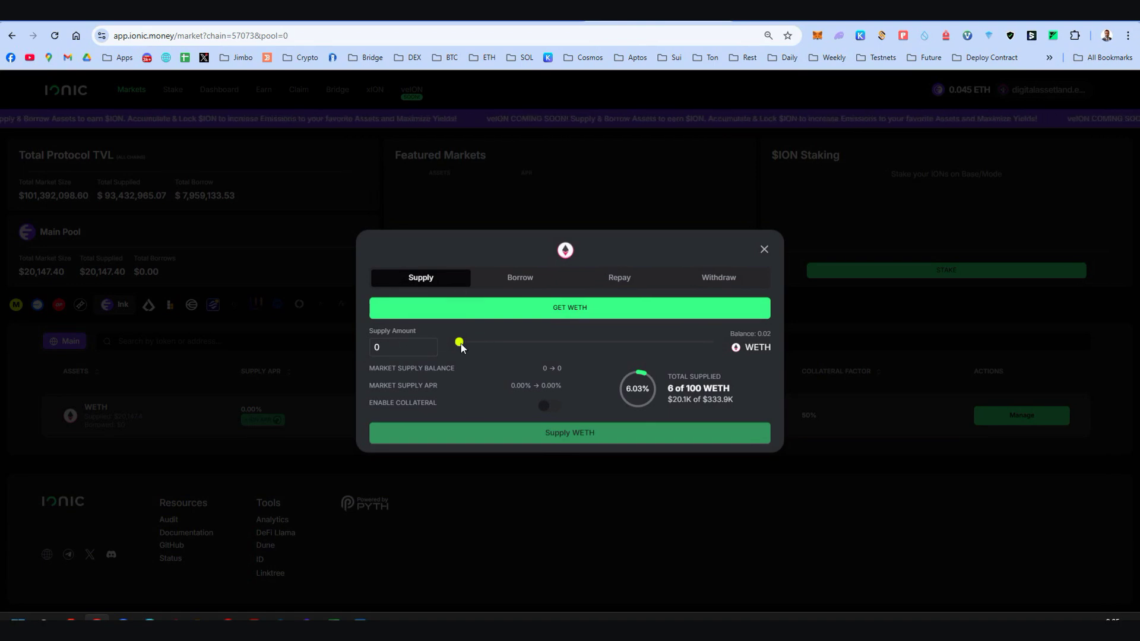
pyautogui.moveTo(459, 342); pyautogui.dragTo(775, 355)
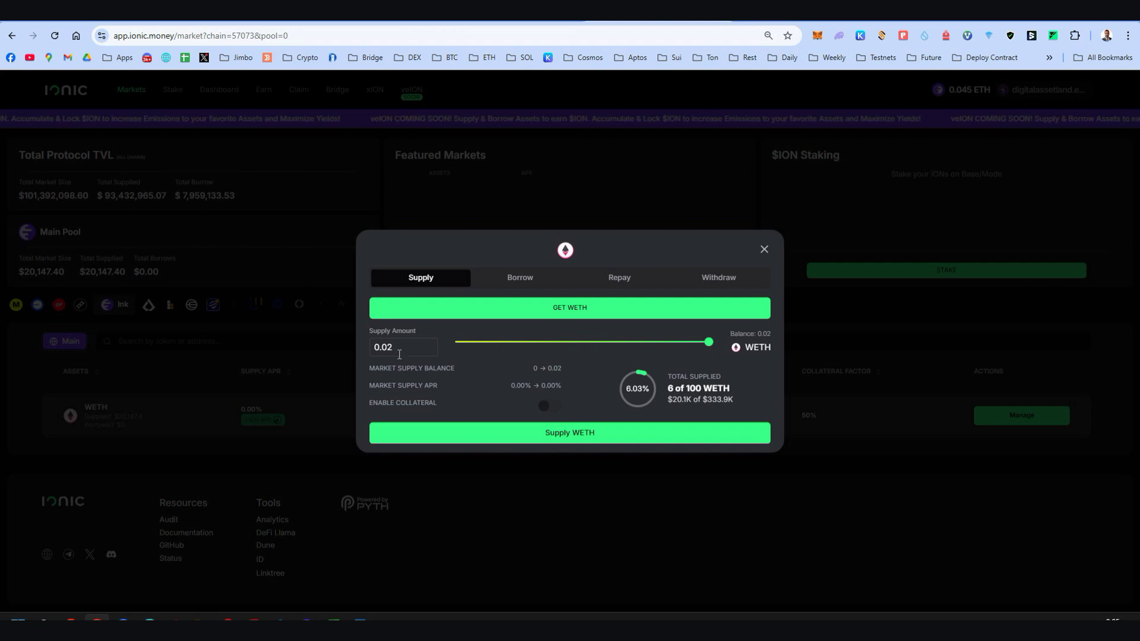
pyautogui.click(546, 431)
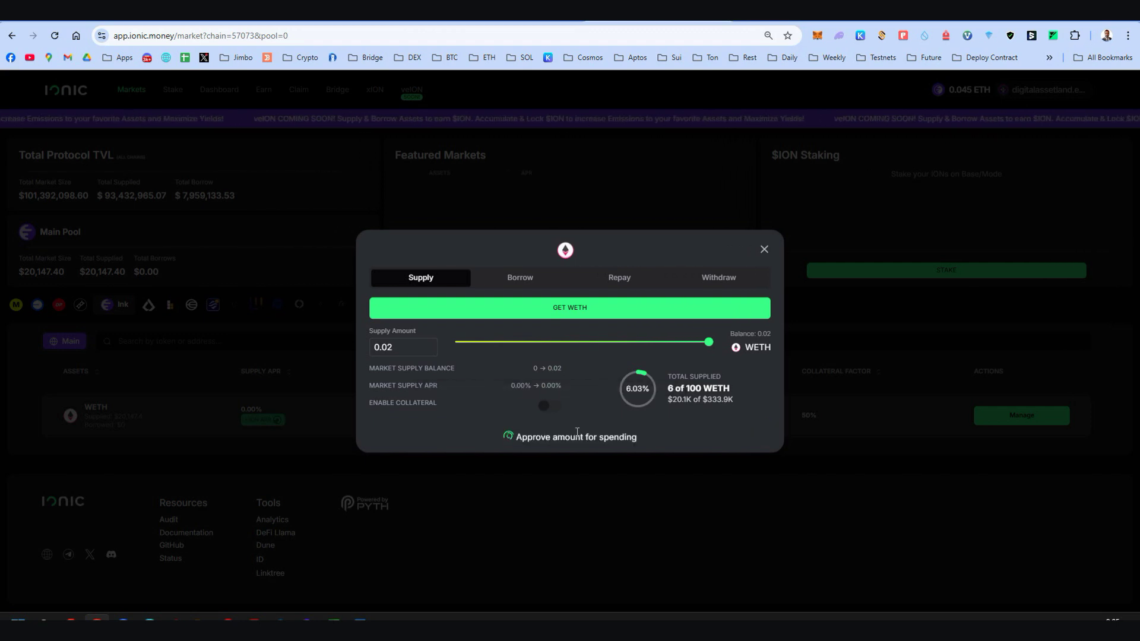
pyautogui.click(517, 241)
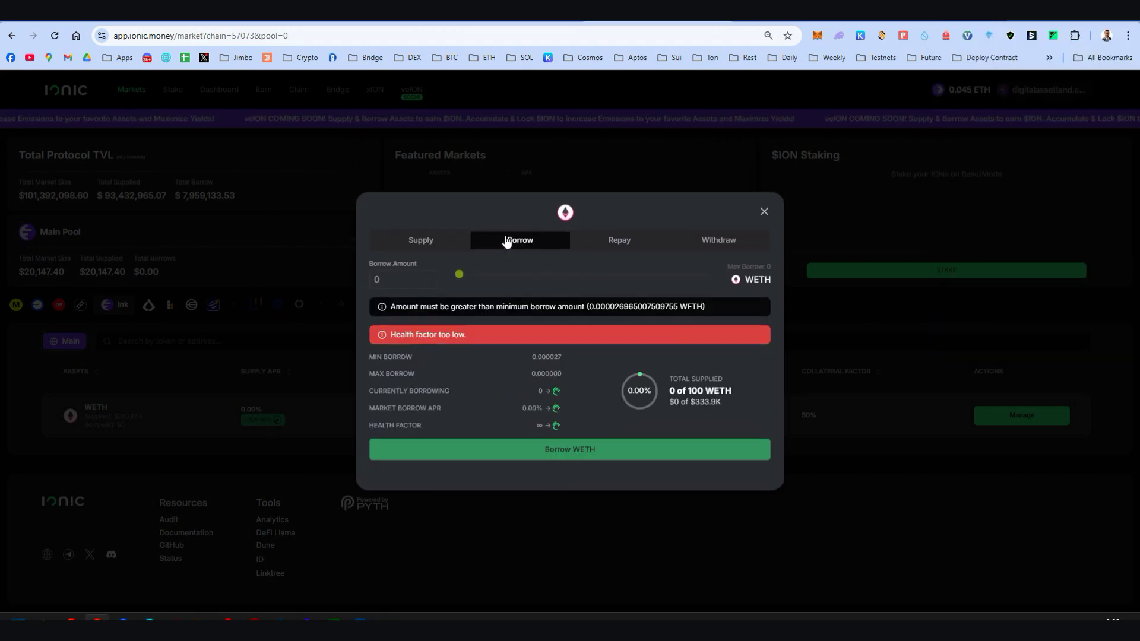
pyautogui.click(764, 223)
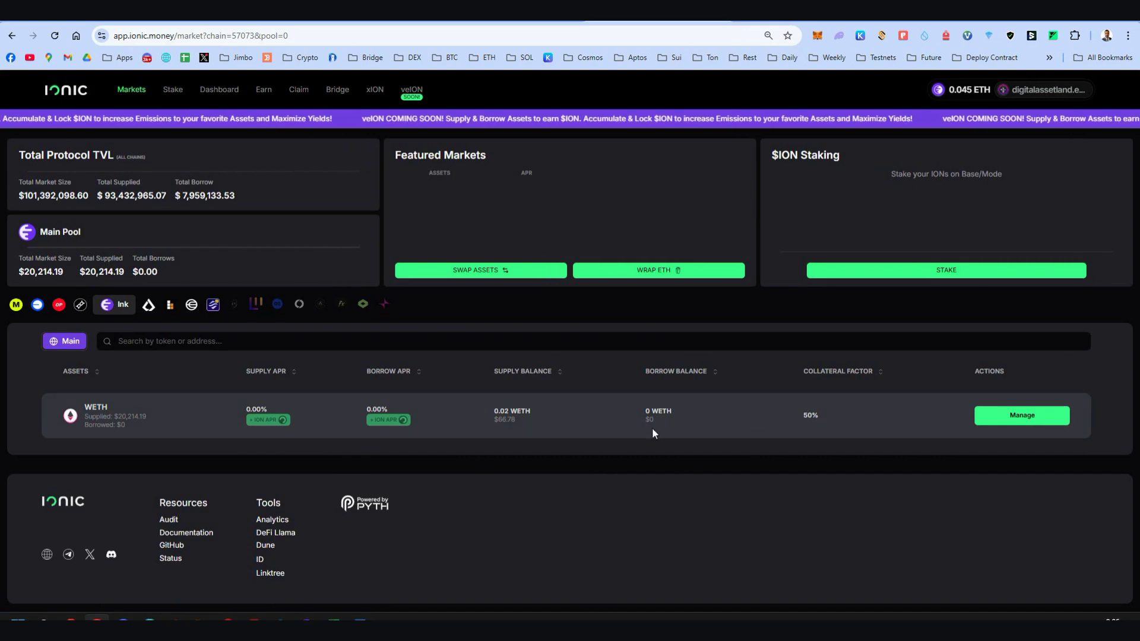
# - Bring up the Ink guild page on Guild.xyz and scroll its role cards down to the Mint article card
pyautogui.hotkey('alt', 'Tab')
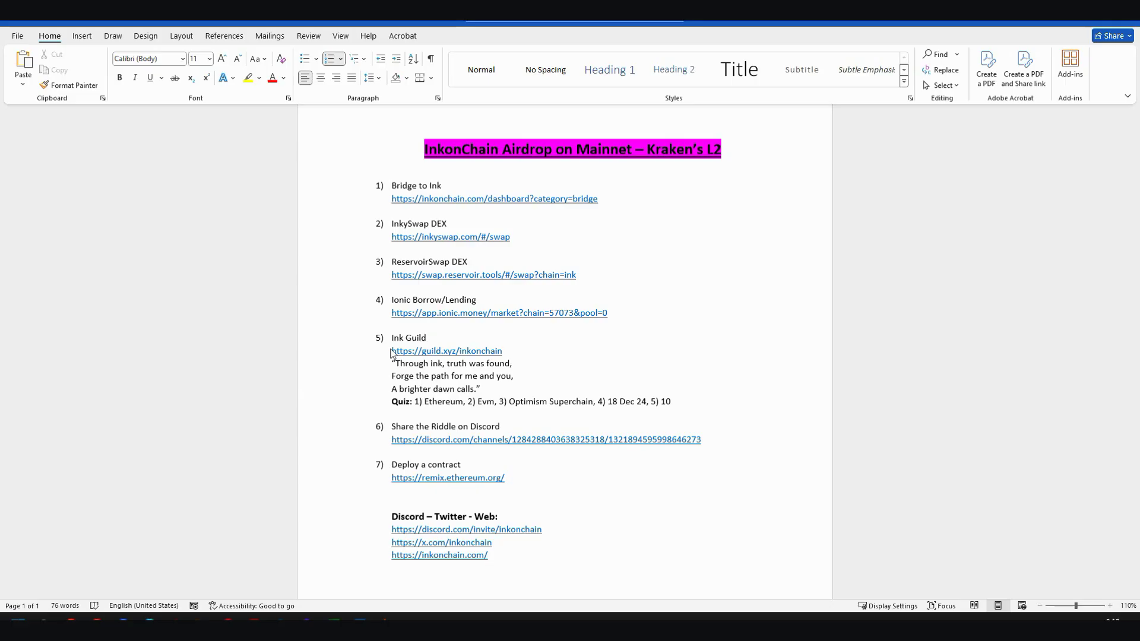
pyautogui.hotkey('alt', 'Tab')
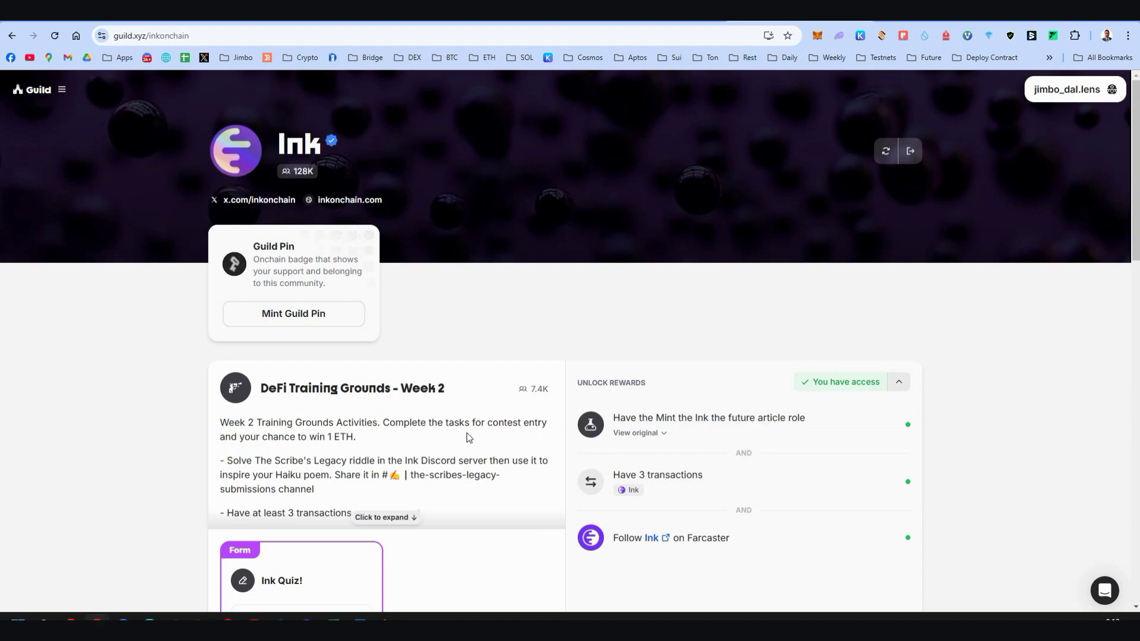
pyautogui.scroll(-2, 509, 386)
pyautogui.scroll(-10, 509, 383)
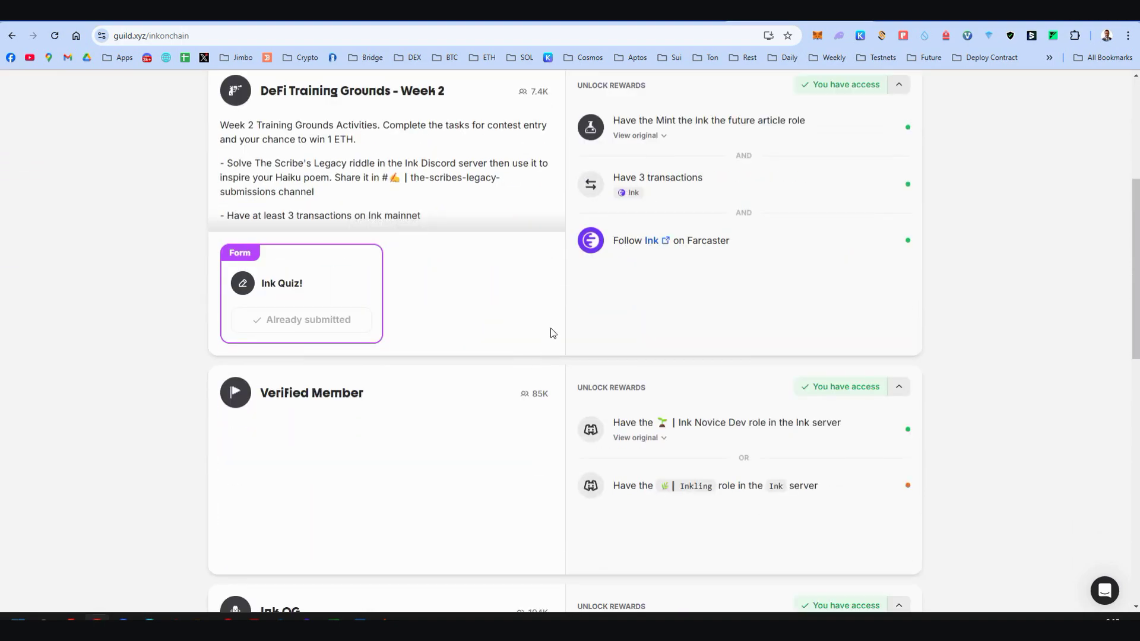
pyautogui.scroll(7, 447, 478)
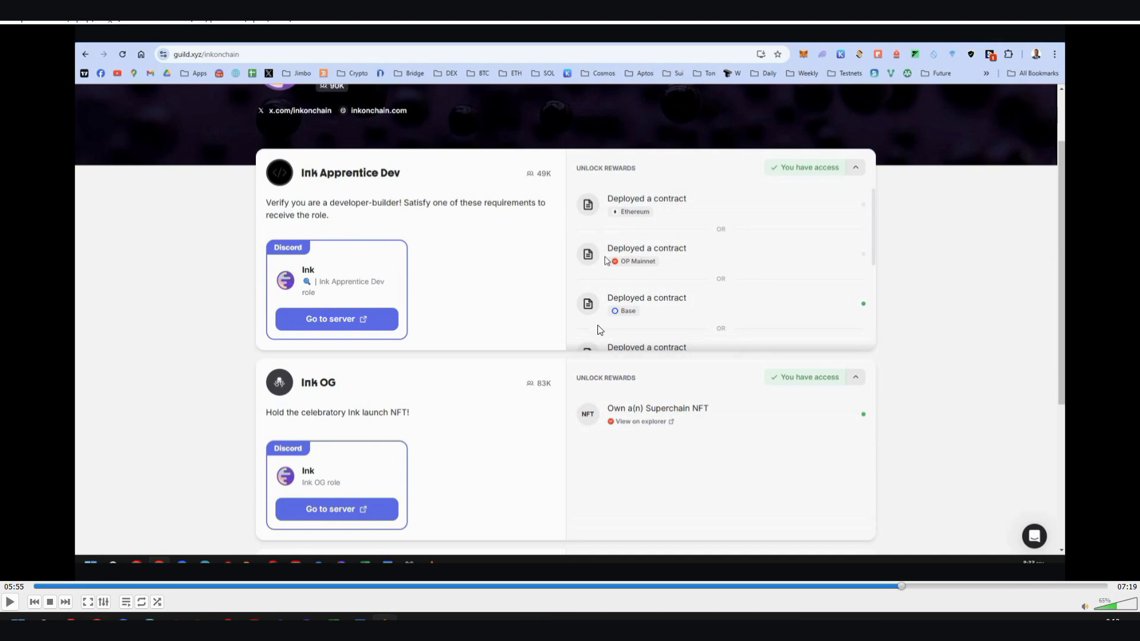
pyautogui.press('space')
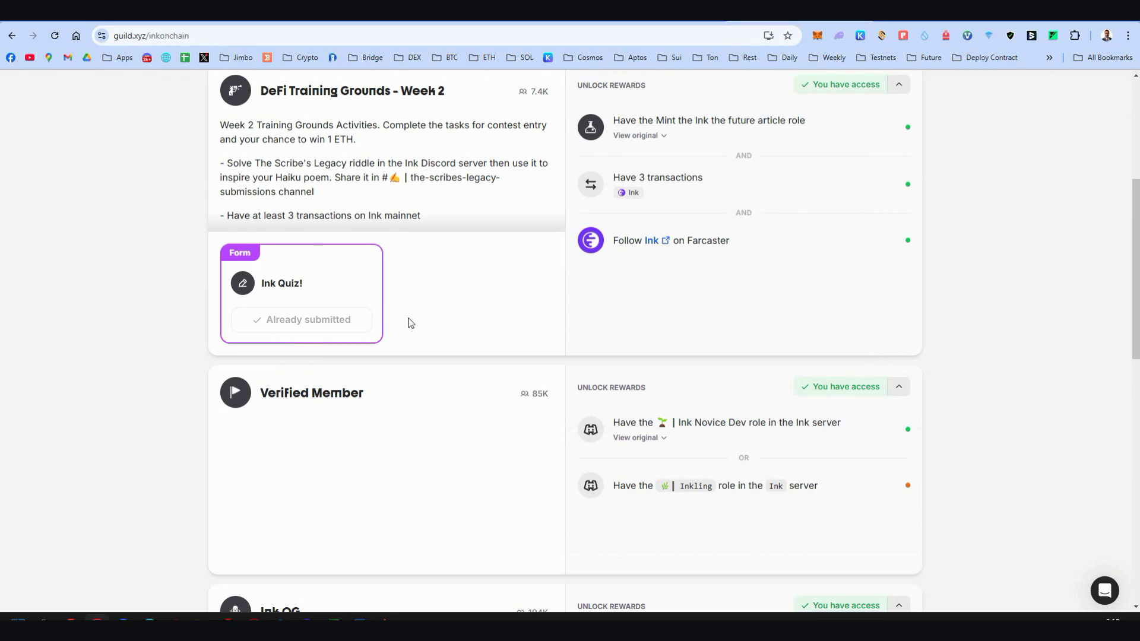
pyautogui.scroll(4, 409, 321)
pyautogui.scroll(-10, 408, 322)
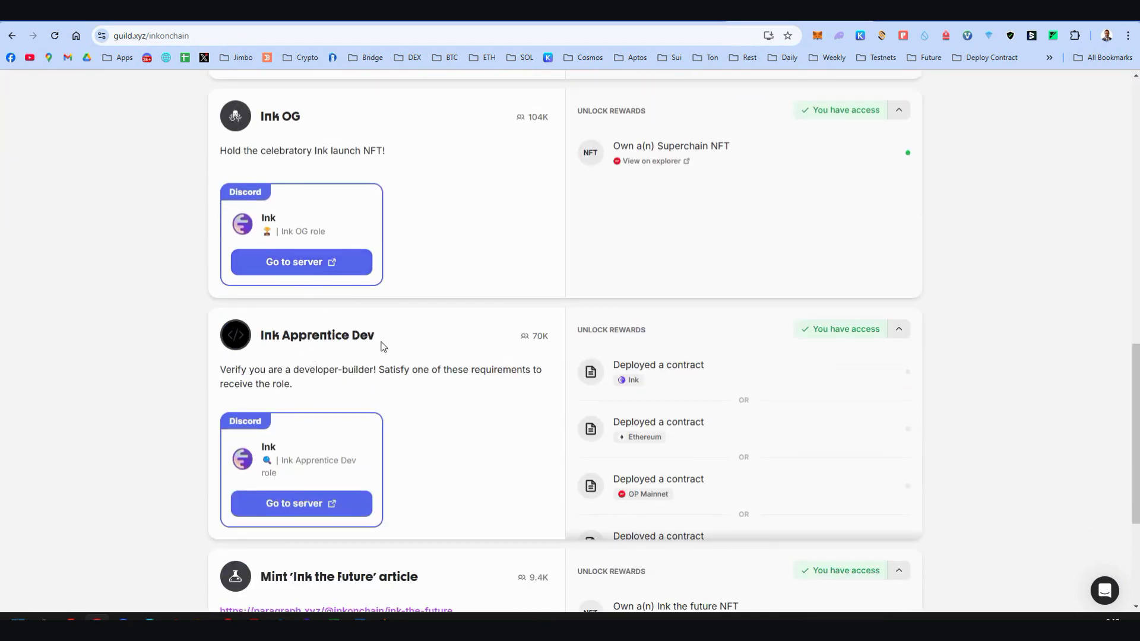
pyautogui.scroll(-3, 431, 265)
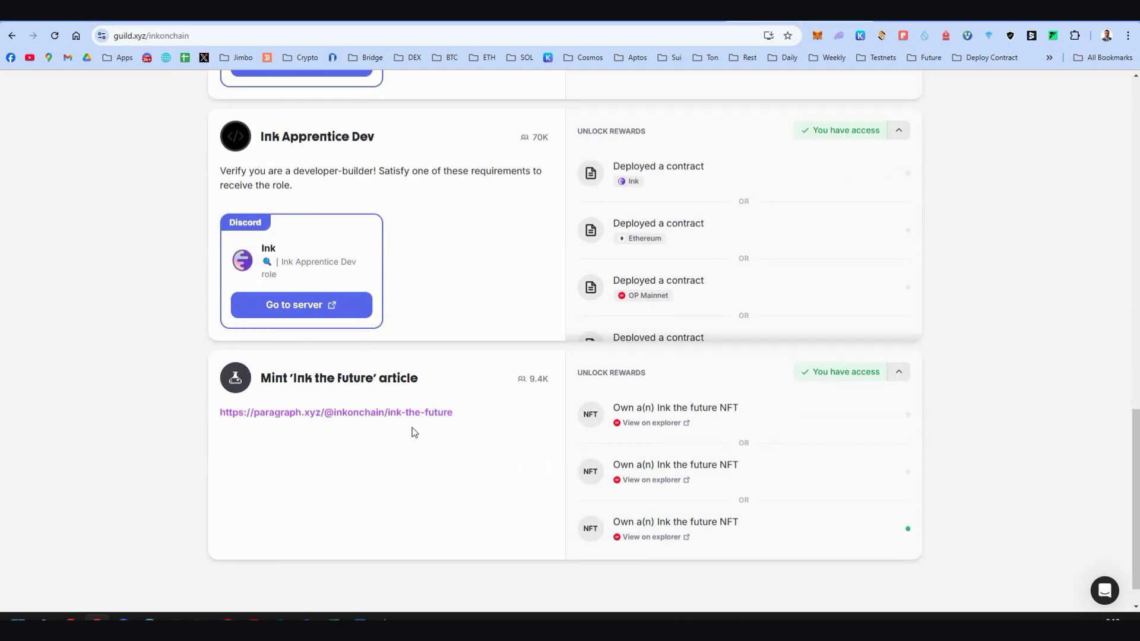
pyautogui.scroll(15, 414, 433)
pyautogui.scroll(-3, 408, 402)
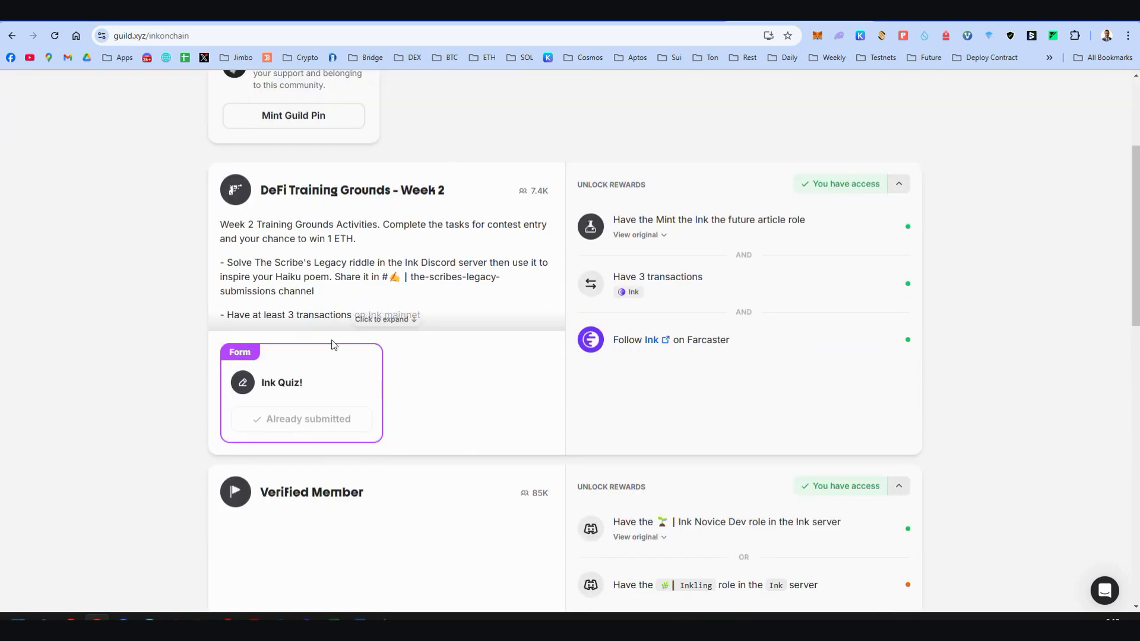
pyautogui.scroll(-2, 424, 321)
pyautogui.scroll(5, 430, 323)
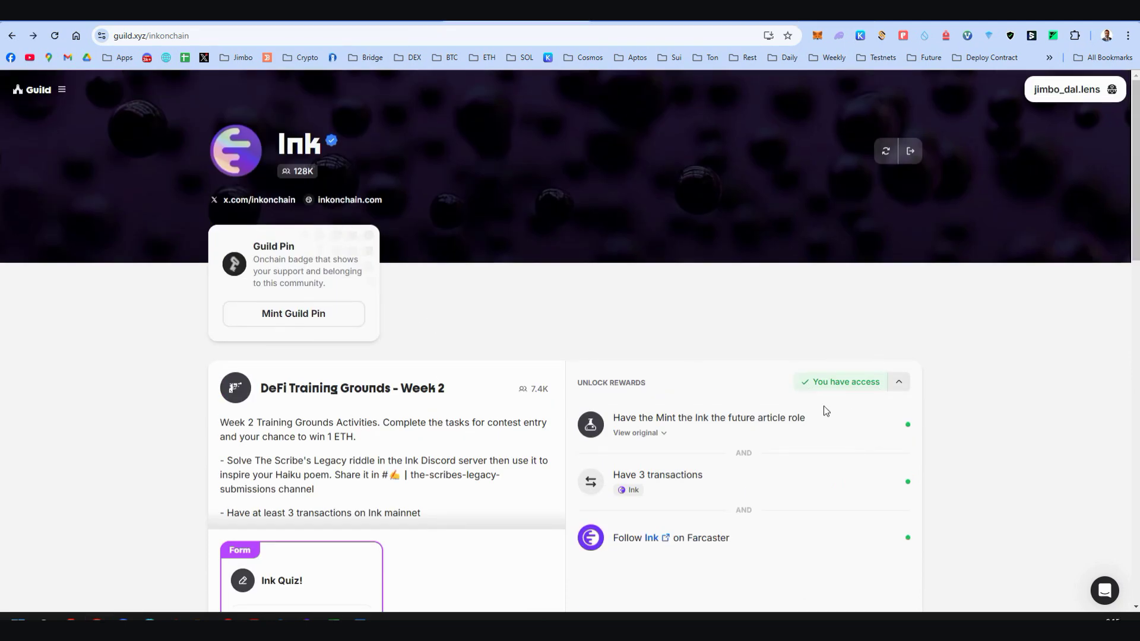
pyautogui.scroll(-12, 824, 410)
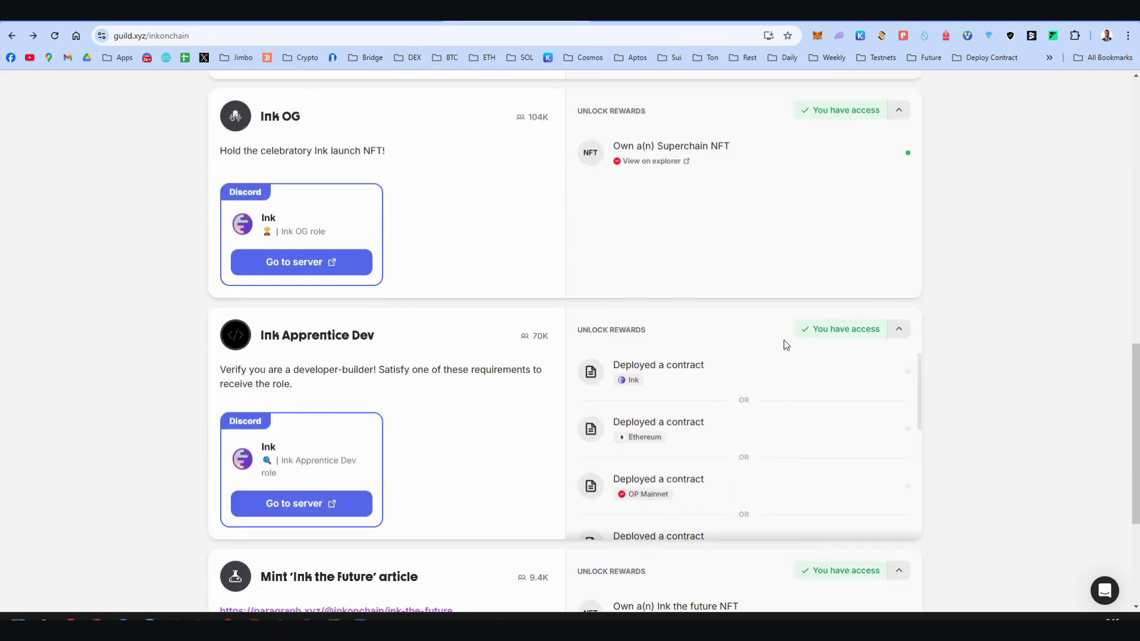
pyautogui.scroll(-4, 790, 356)
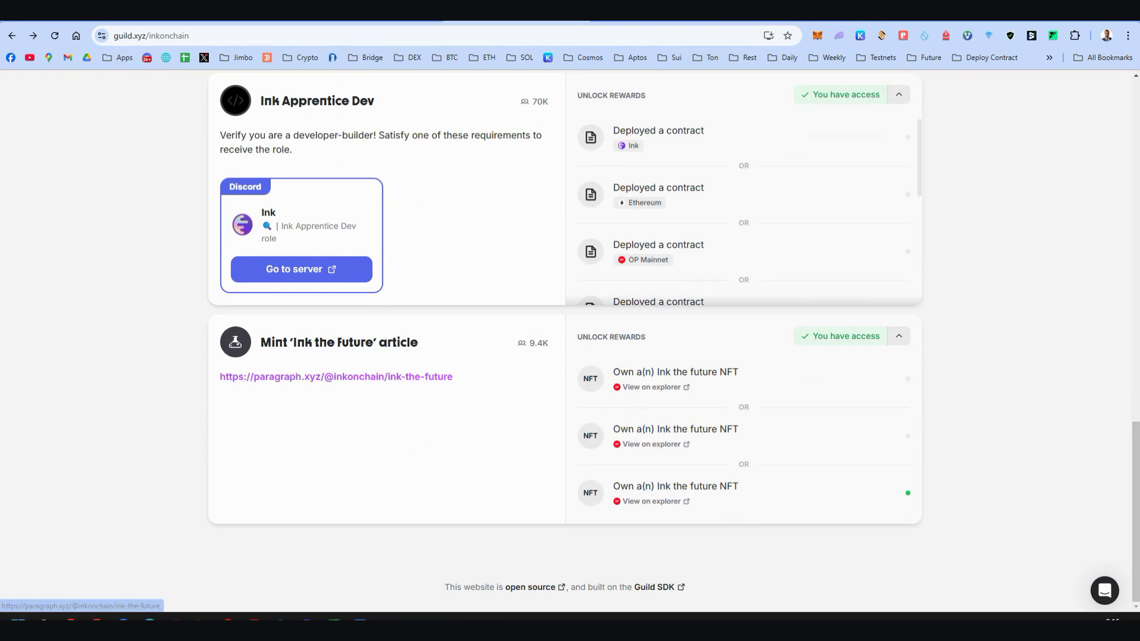
pyautogui.click(356, 376)
pyautogui.scroll(-4, 727, 284)
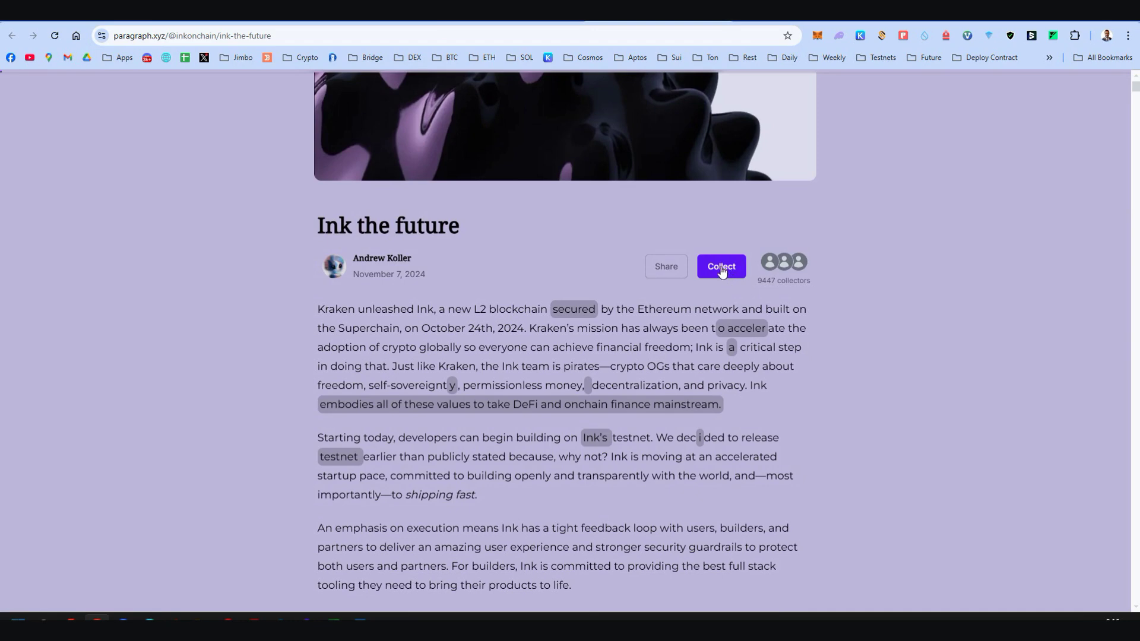
pyautogui.hotkey('ctrl', 'w')
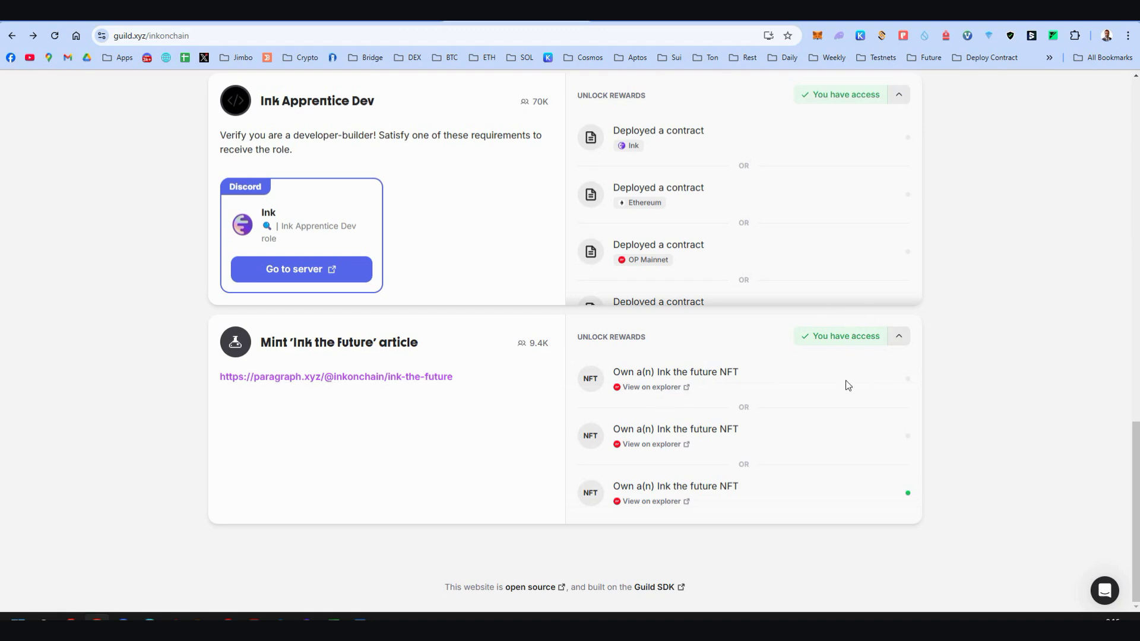
pyautogui.scroll(15, 849, 357)
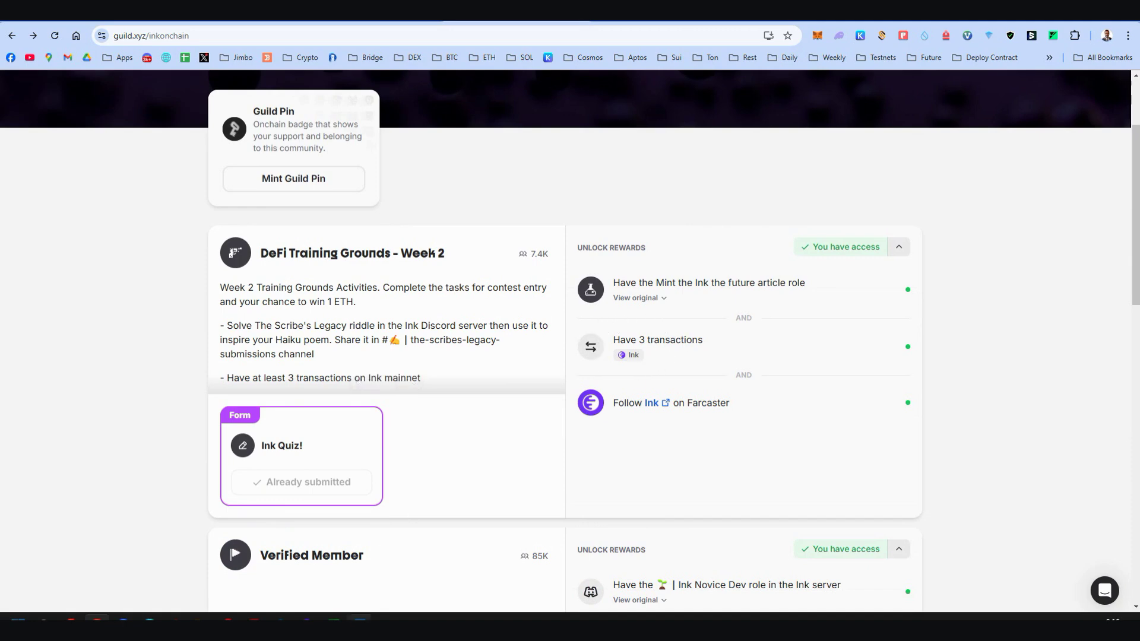
pyautogui.click(360, 618)
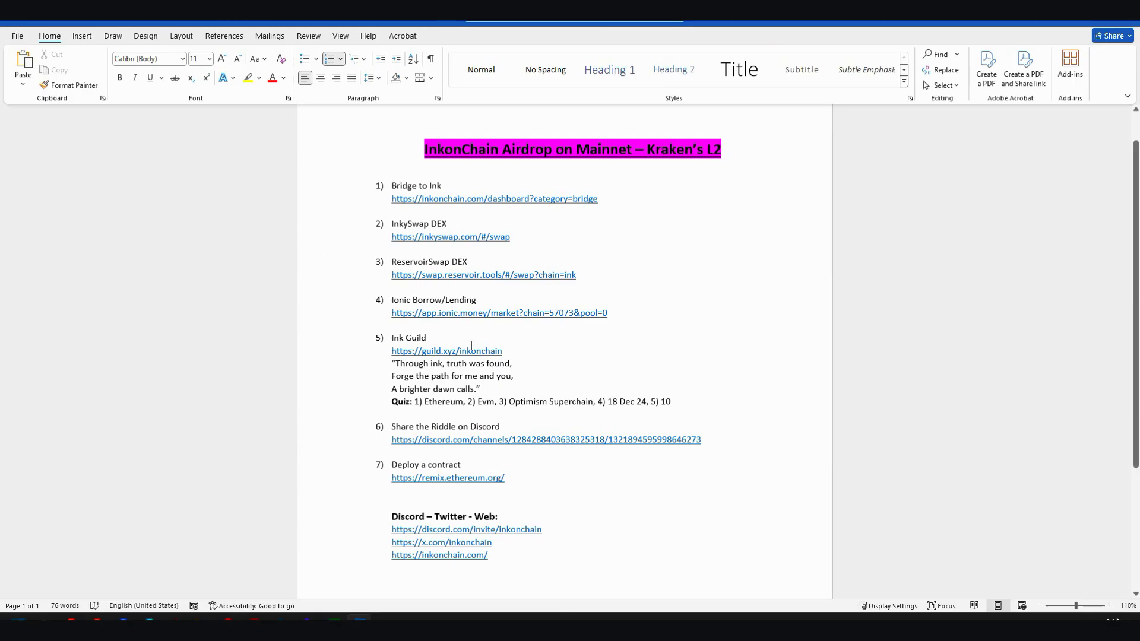
pyautogui.click(97, 619)
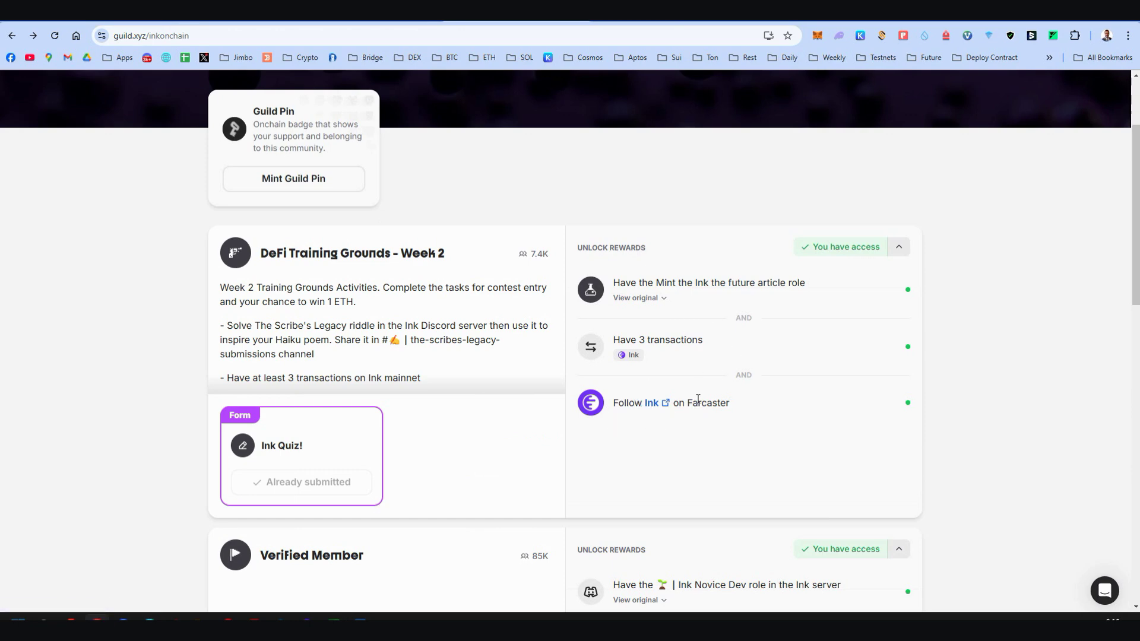
pyautogui.scroll(3, 698, 399)
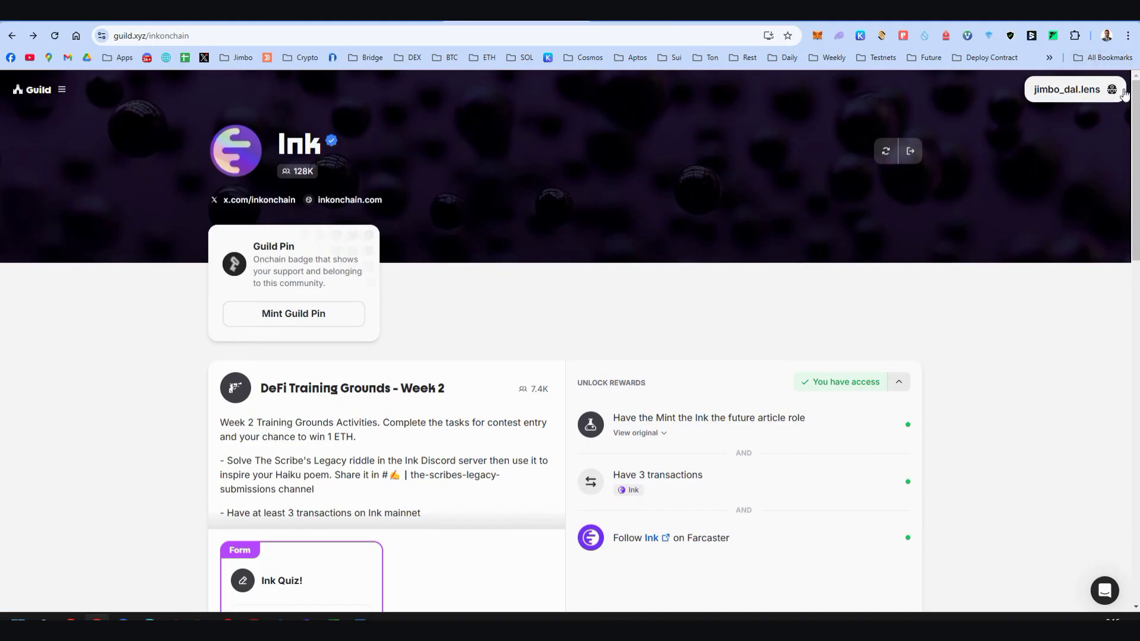
pyautogui.scroll(-3, 759, 405)
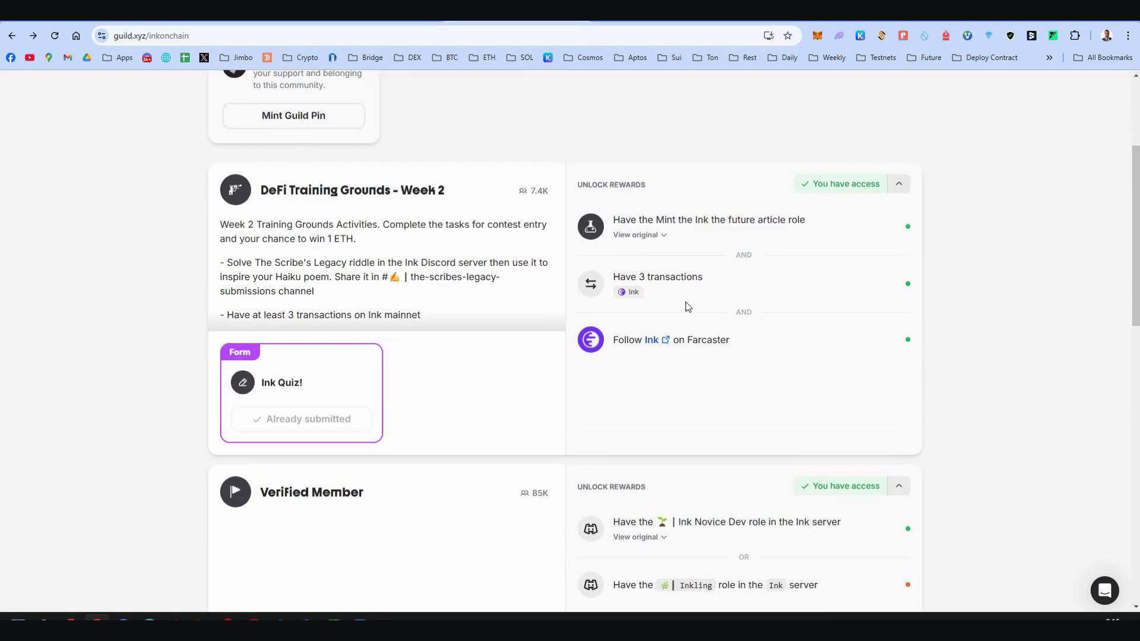
pyautogui.click(652, 340)
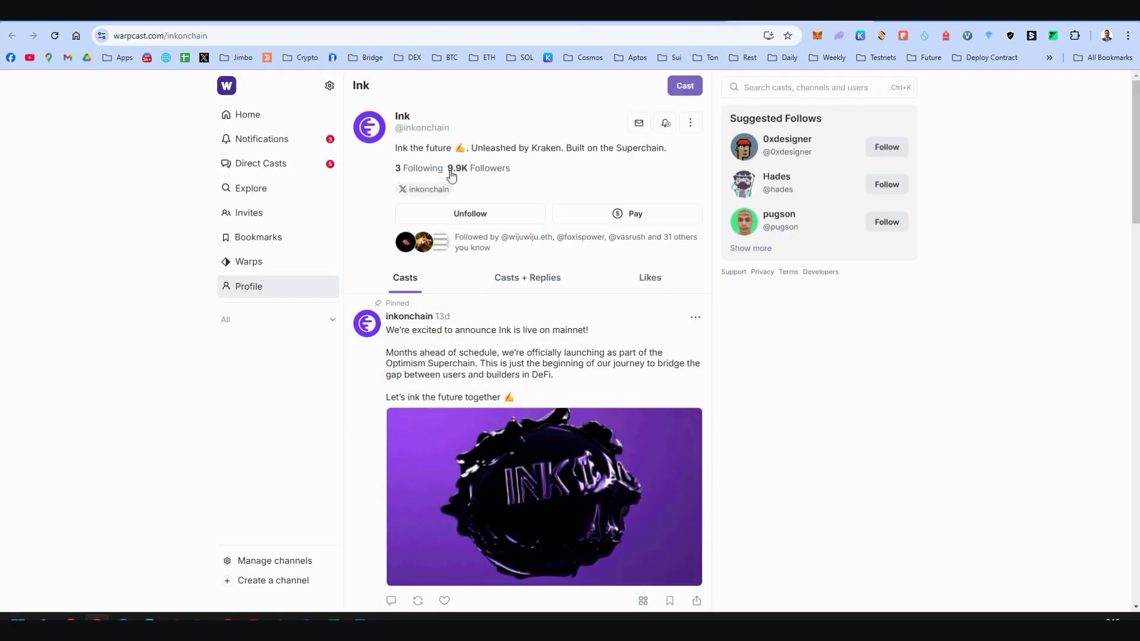
pyautogui.click(499, 18)
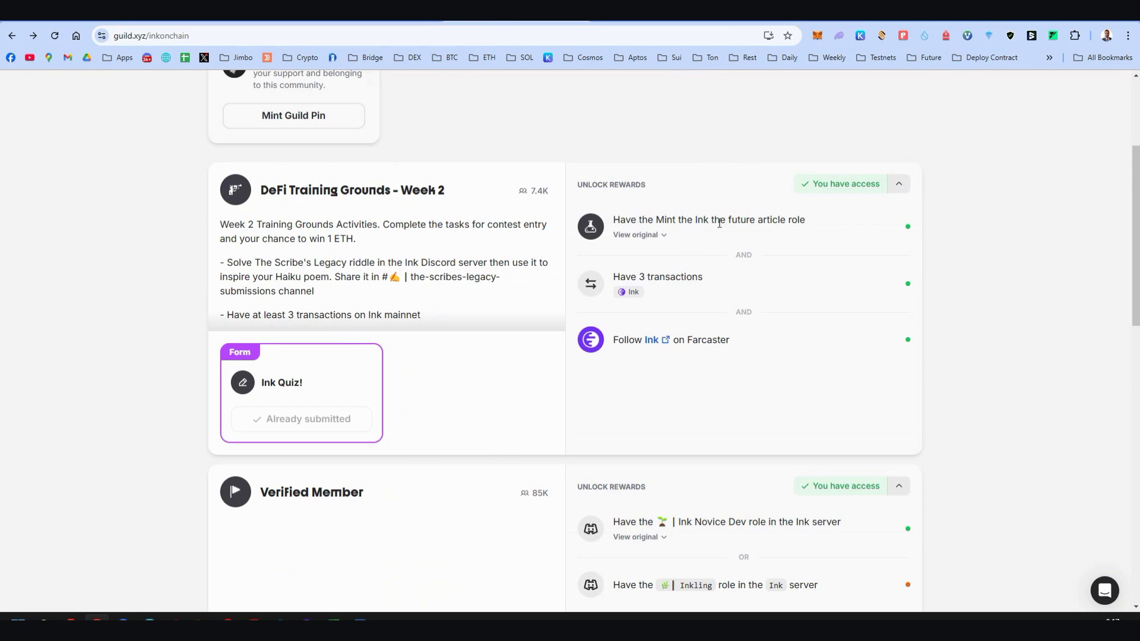
pyautogui.scroll(-15, 679, 344)
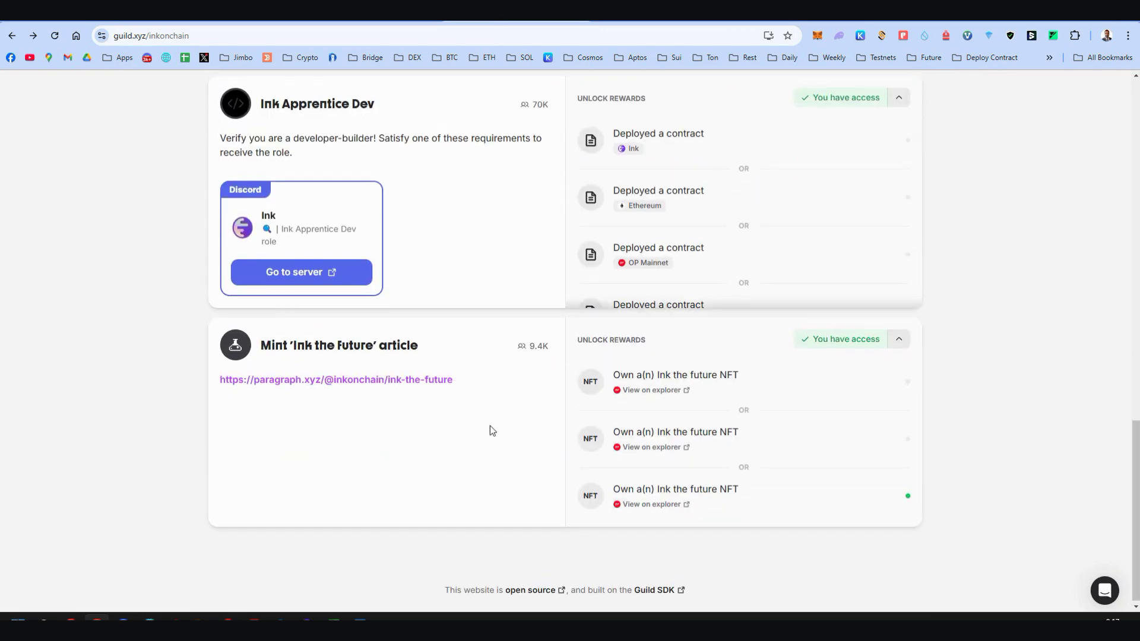
pyautogui.scroll(-3, 852, 425)
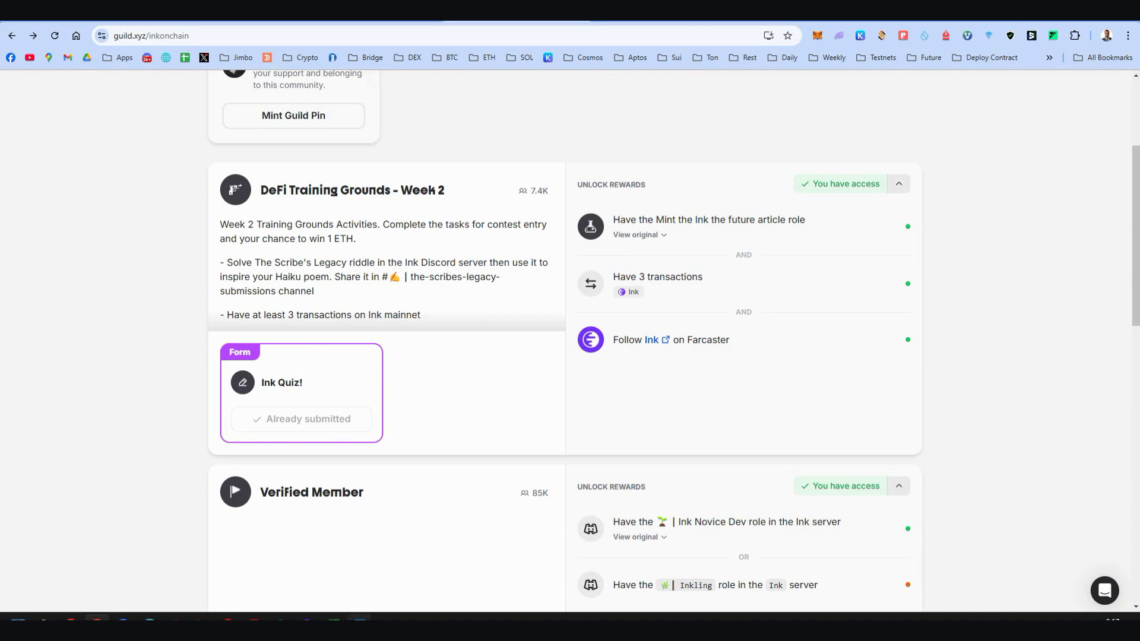
# - Review the riddle poem and the Quiz answers line in the Word airdrop notes
pyautogui.click(359, 620)
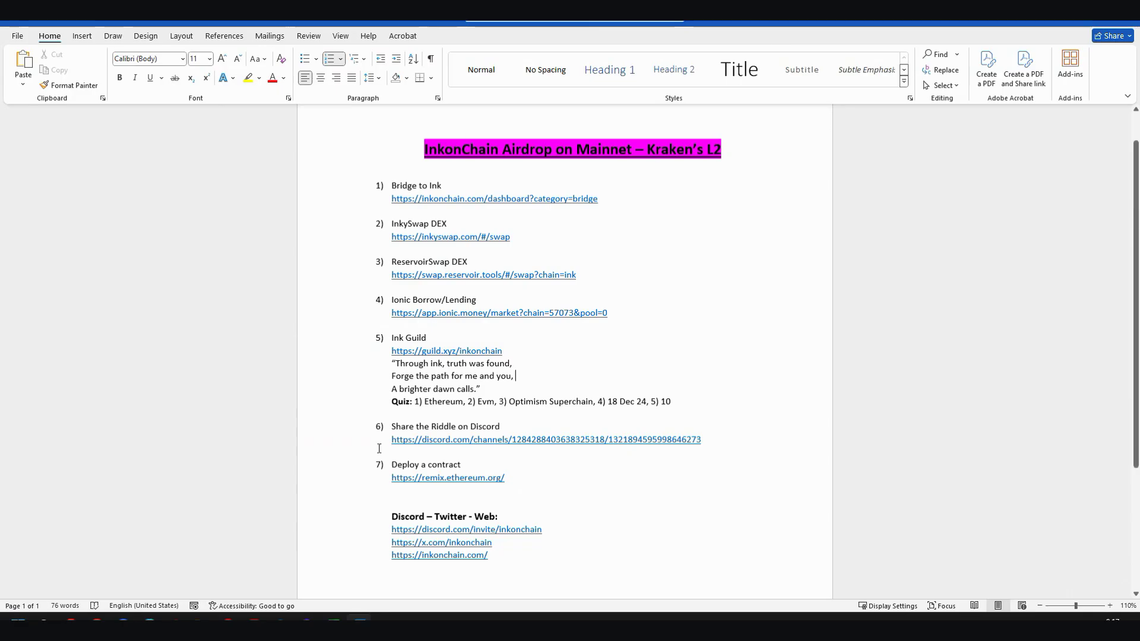
pyautogui.moveTo(514, 390); pyautogui.dragTo(392, 363)
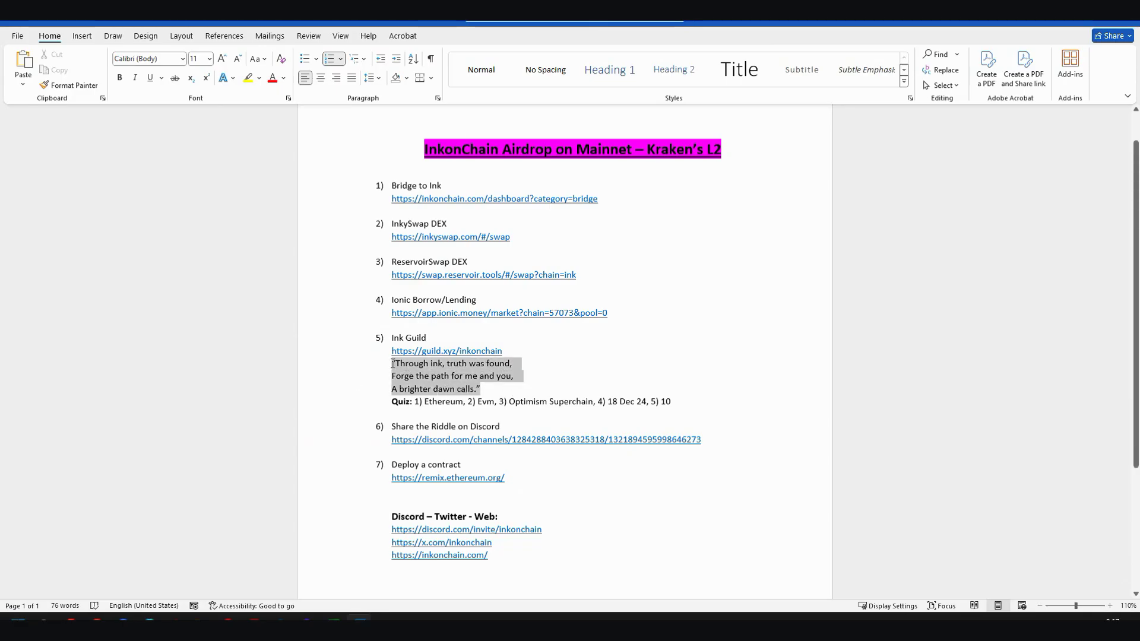
pyautogui.click(686, 403)
pyautogui.moveTo(689, 402); pyautogui.dragTo(404, 407)
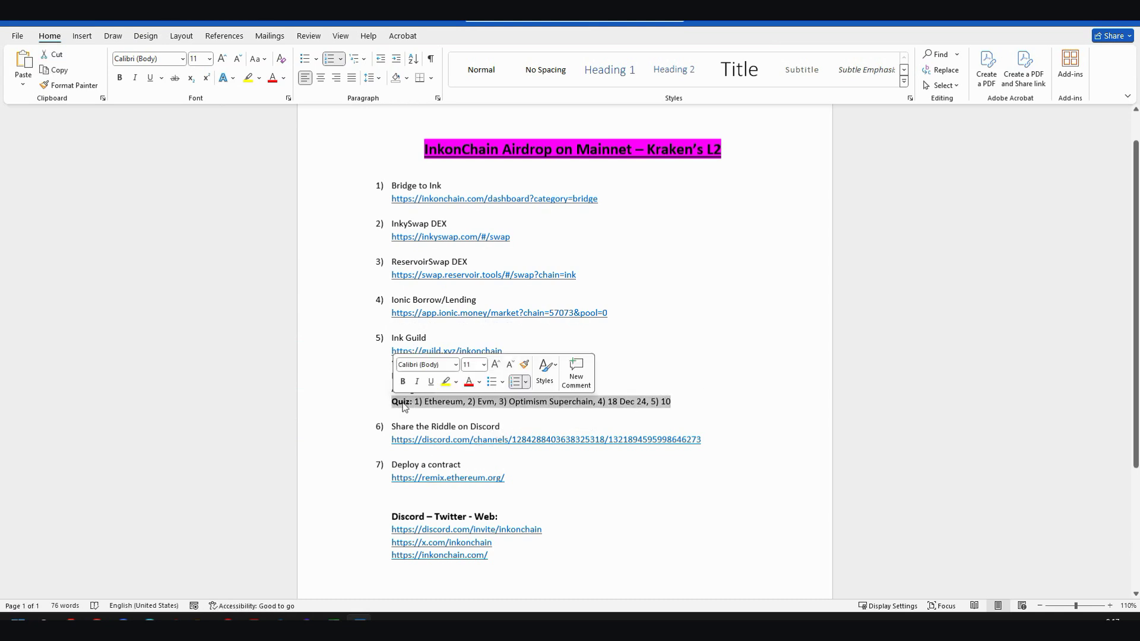
pyautogui.click(660, 366)
# - Check the Discord channel and invite links in the checklist, then return to the Discord channel
pyautogui.click(430, 415)
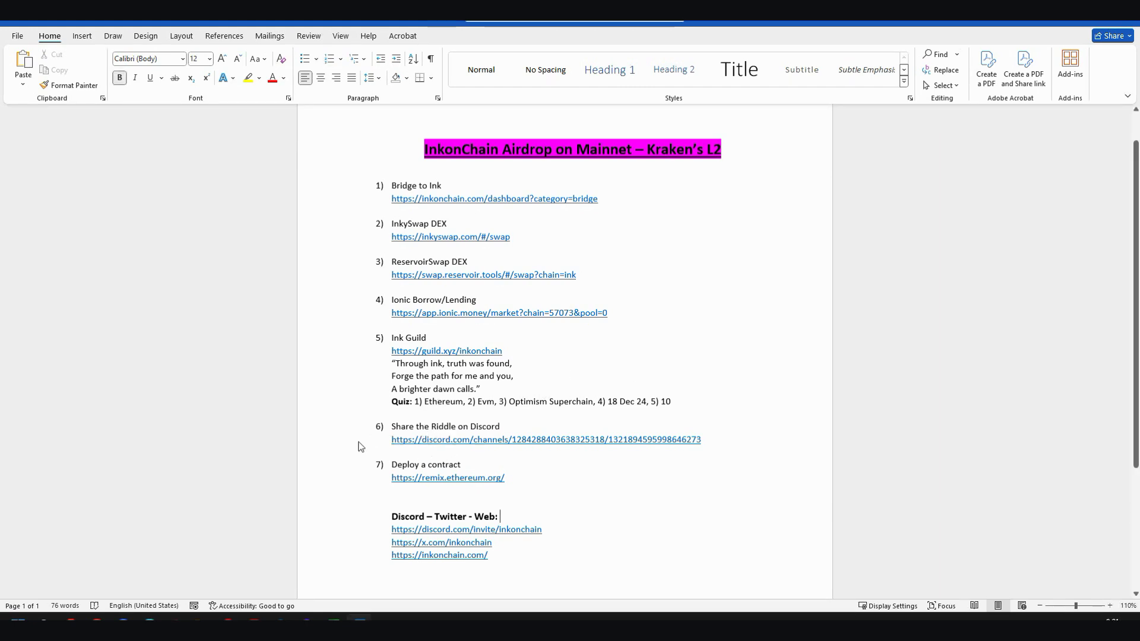
pyautogui.click(331, 446)
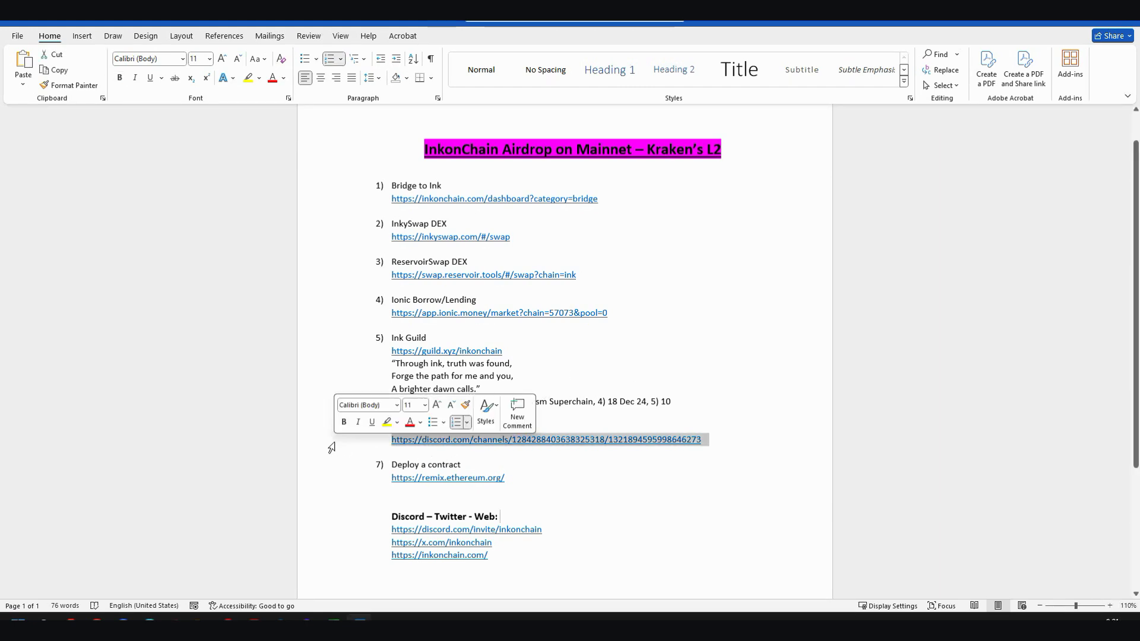
pyautogui.click(326, 532)
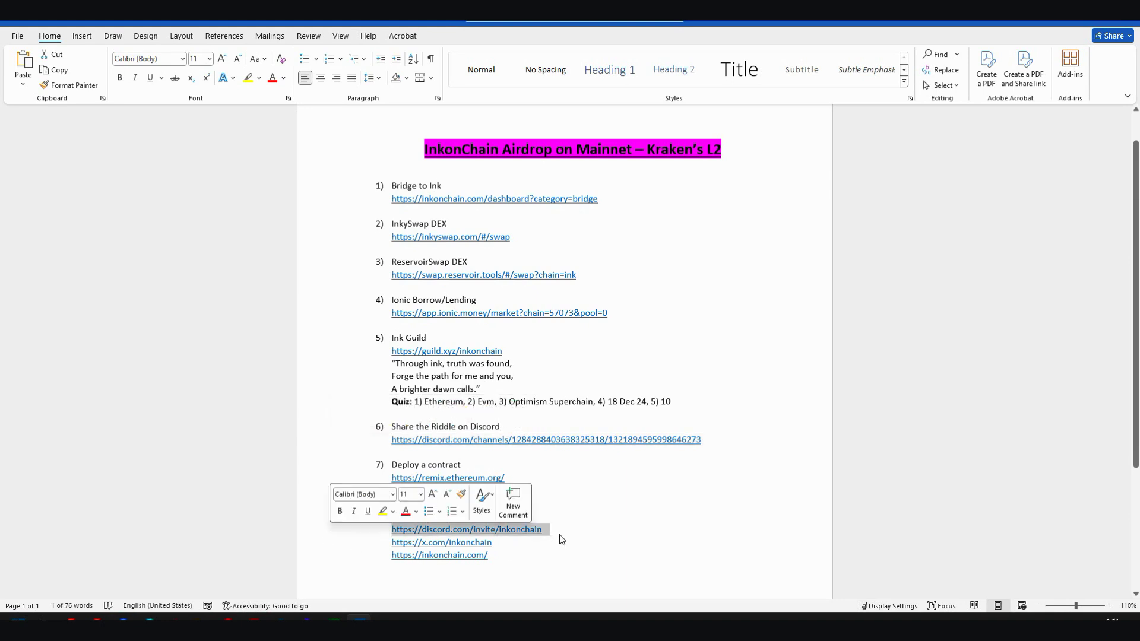
pyautogui.click(552, 517)
pyautogui.click(332, 533)
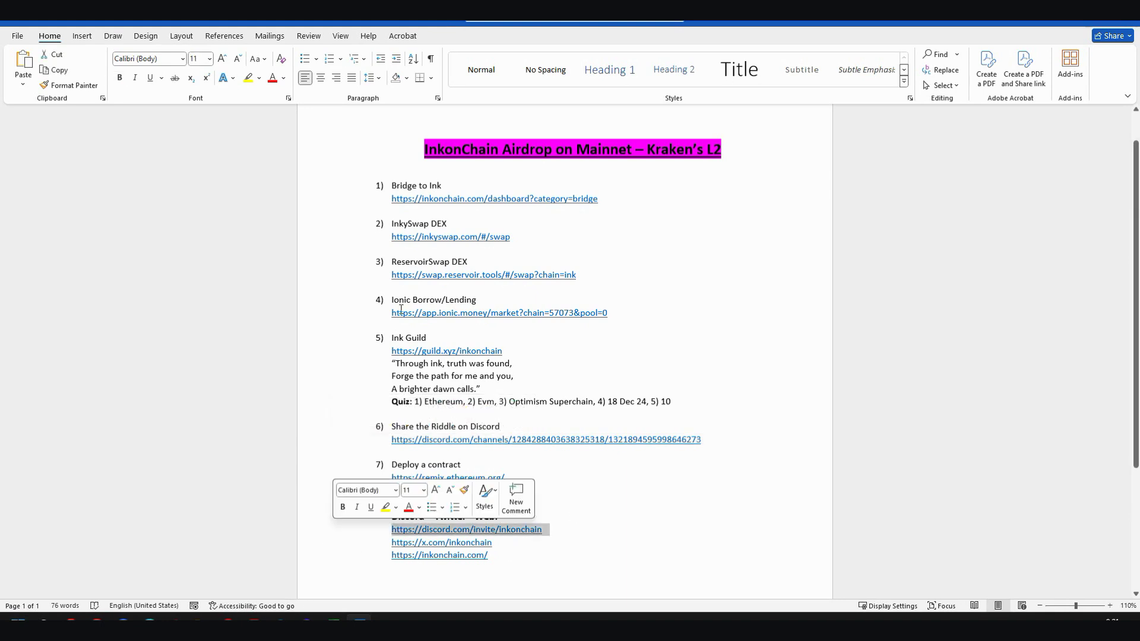
pyautogui.click(672, 476)
pyautogui.hotkey('alt', 'Tab')
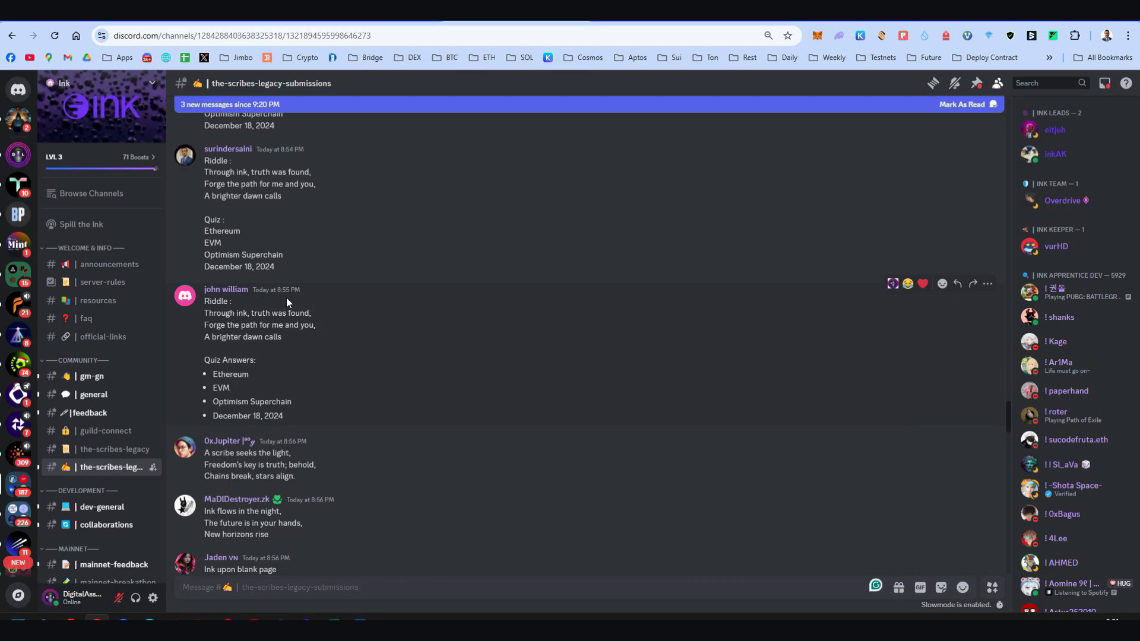
# - Select a submission's riddle lines, then its Quiz Answers list in Discord, and return to the Word checklist
pyautogui.moveTo(297, 337); pyautogui.dragTo(204, 319)
pyautogui.moveTo(287, 416); pyautogui.dragTo(204, 360)
pyautogui.hotkey('alt', 'Tab')
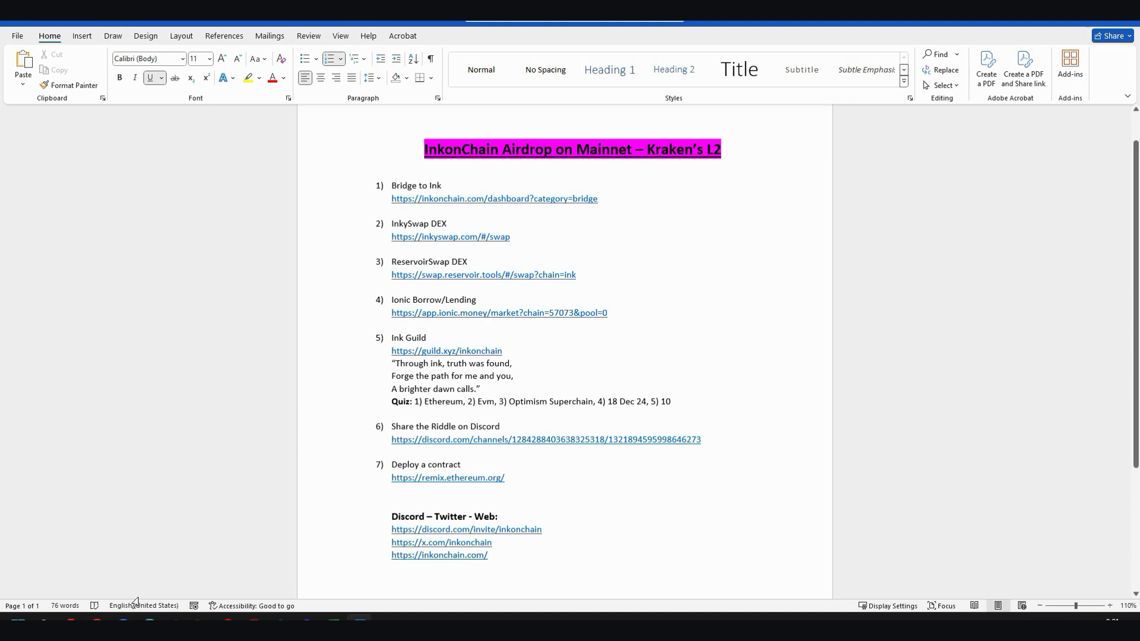
pyautogui.hotkey('alt', 'Tab')
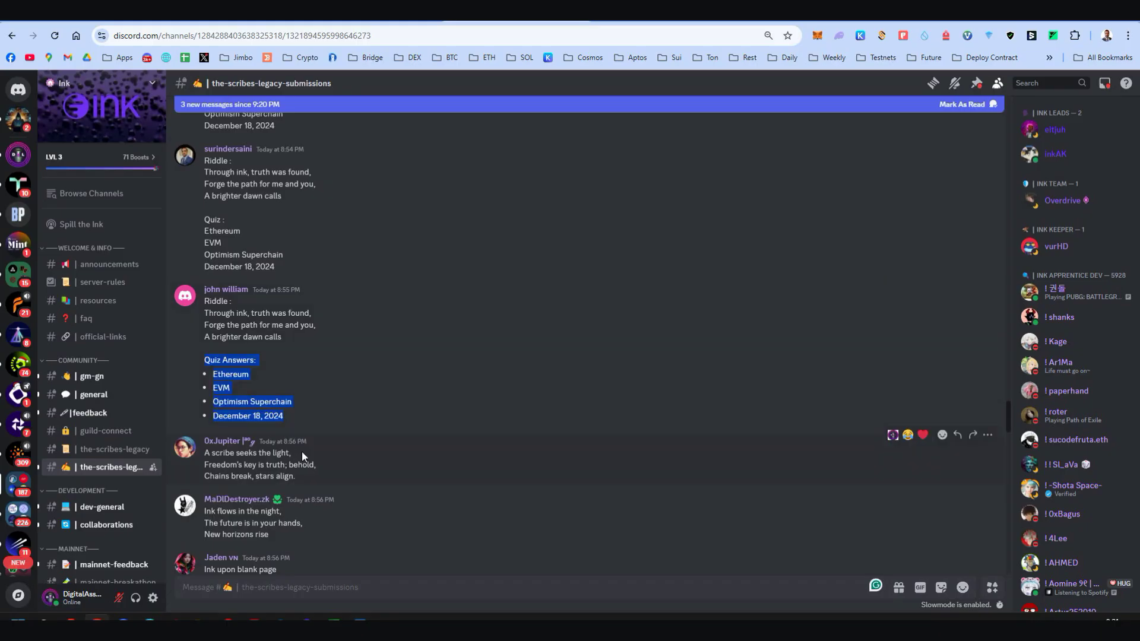
pyautogui.hotkey('alt', 'Tab')
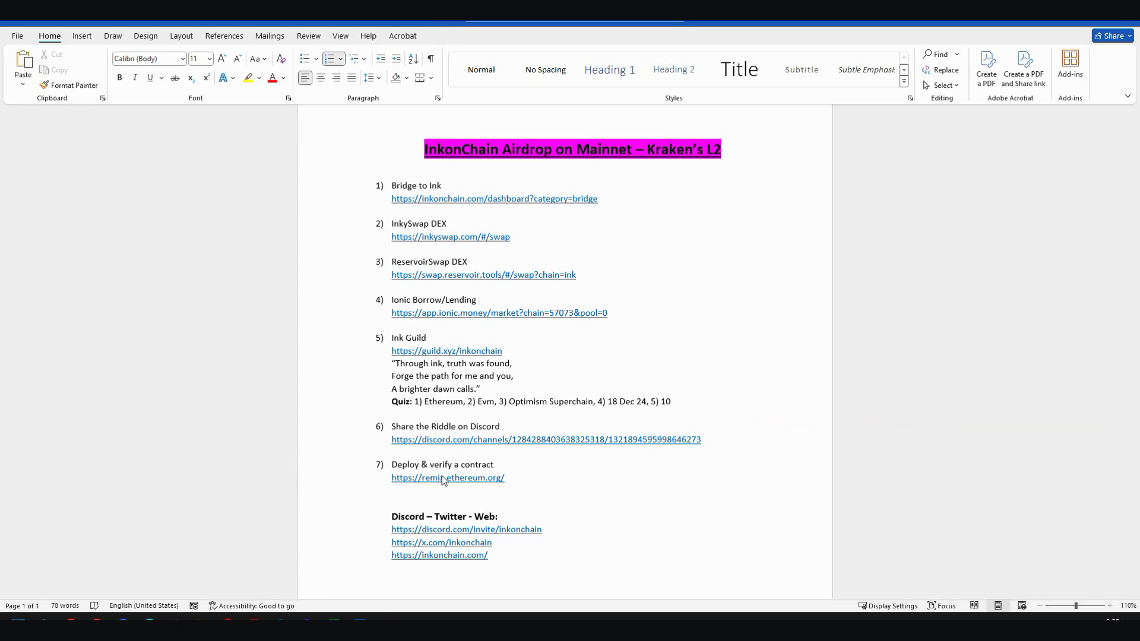
# - Create an empty inkjimbo678.sol file in the Remix workspace, then return to the Discord deploy guide
pyautogui.click(114, 619)
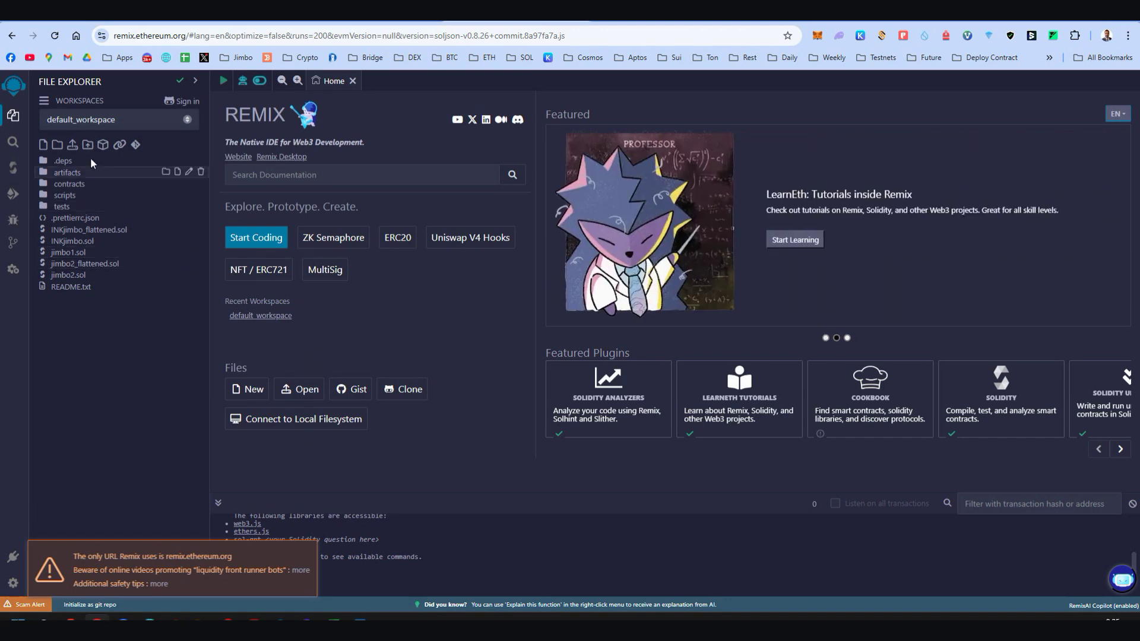
pyautogui.click(43, 144)
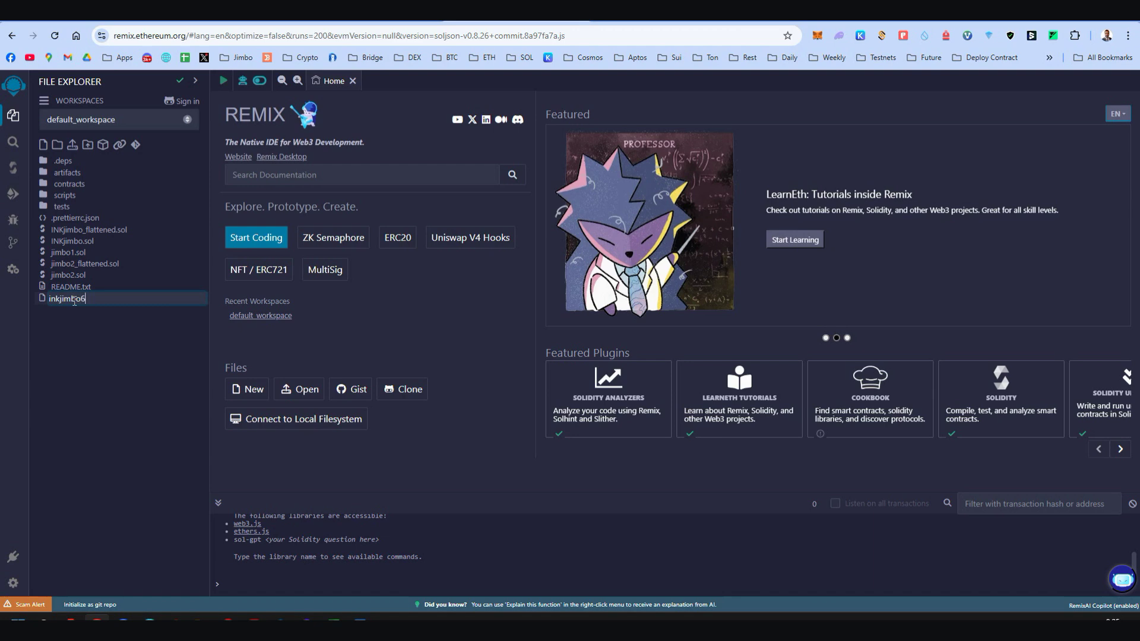
pyautogui.write('inkjimbo678.sol')
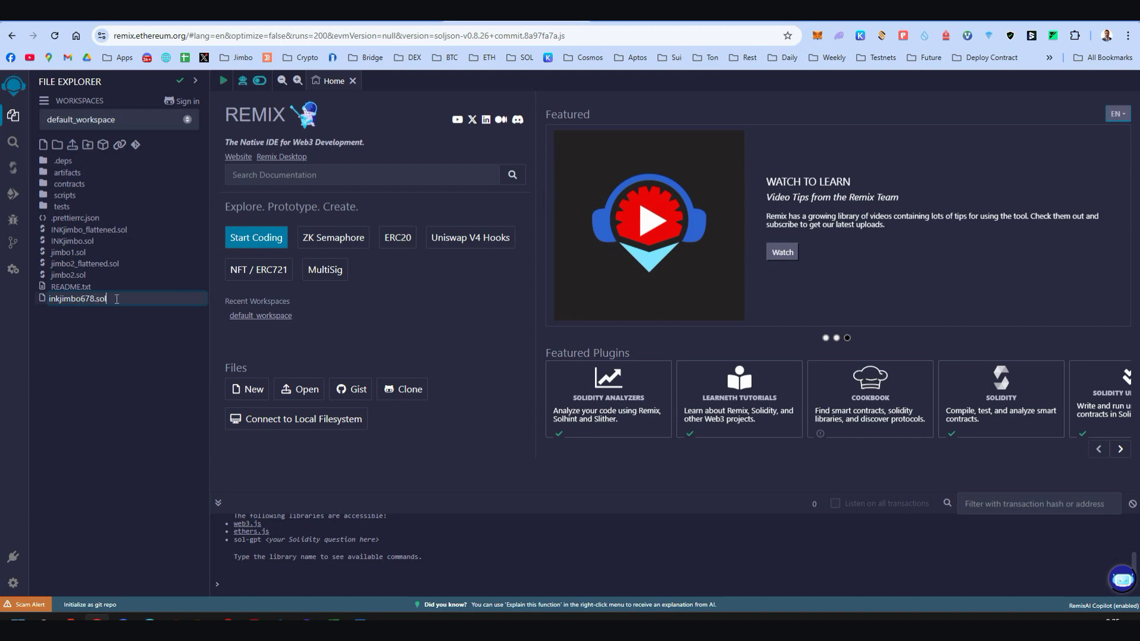
pyautogui.press('Return')
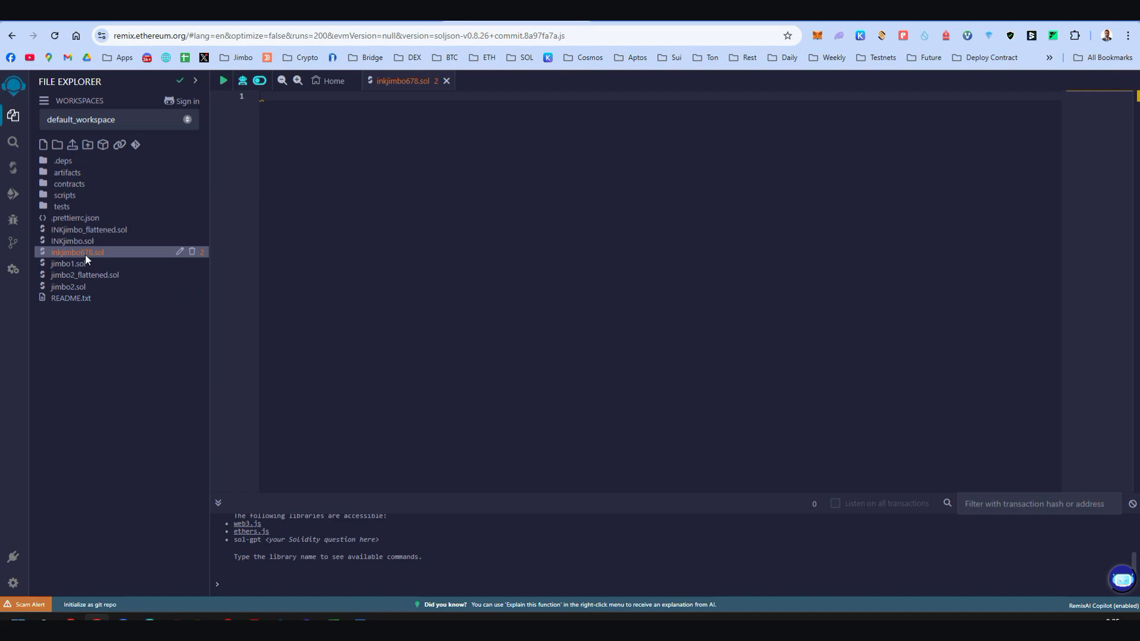
pyautogui.hotkey('ctrl', 'Tab')
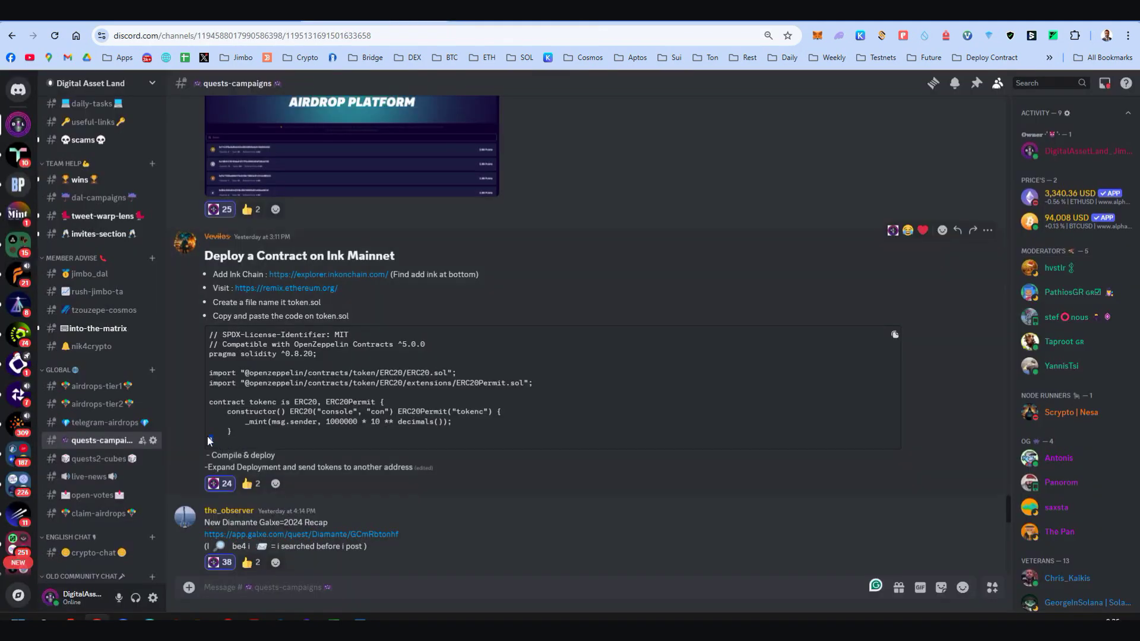
# - Copy the guide's ERC20 token contract code into inkjimbo678.sol and dismiss the paste warning
pyautogui.moveTo(227, 443)
pyautogui.mouseDown()
pyautogui.moveTo(204, 269)
pyautogui.moveTo(209, 332)
pyautogui.mouseUp()
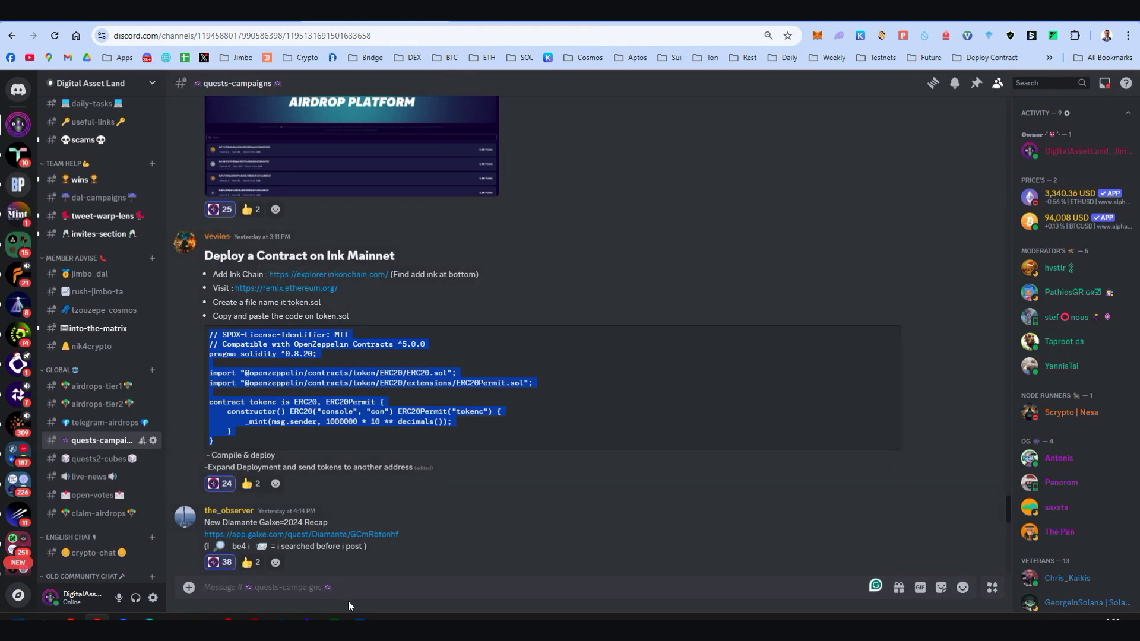
pyautogui.hotkey('ctrl', 'c')
pyautogui.hotkey('ctrl', 'Tab')
pyautogui.hotkey('ctrl', 'v')
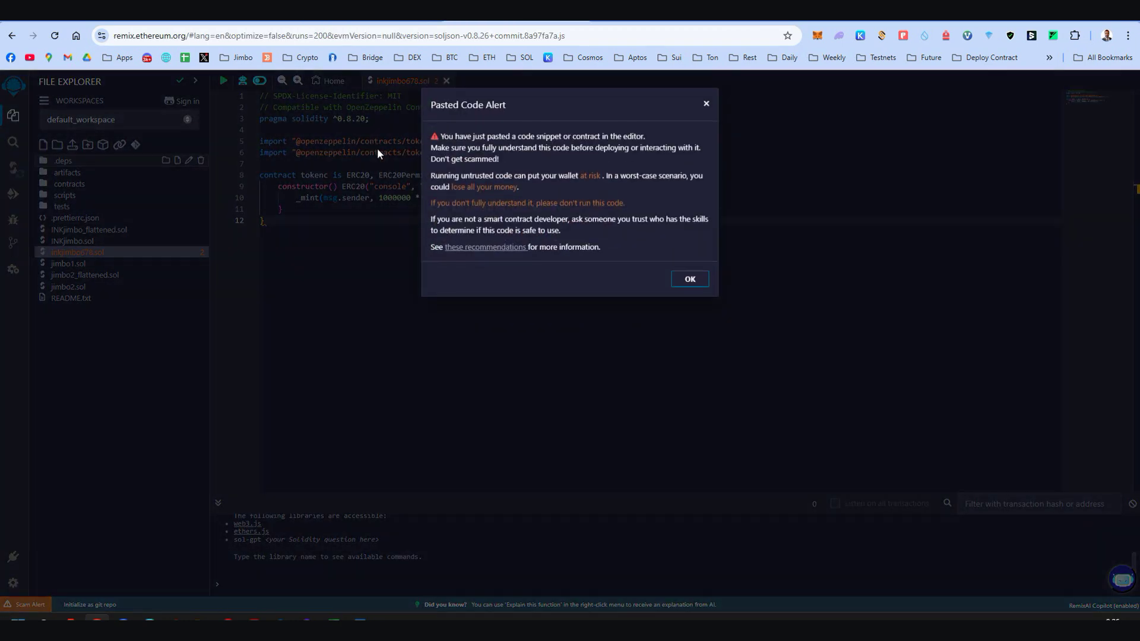
pyautogui.click(690, 281)
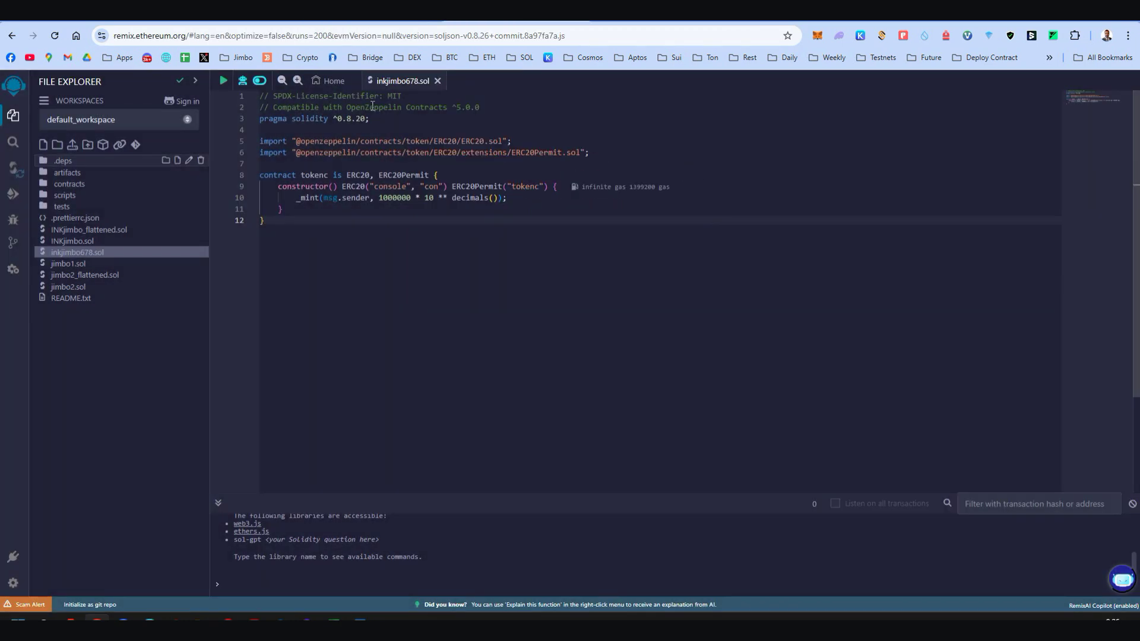
pyautogui.moveTo(349, 156)
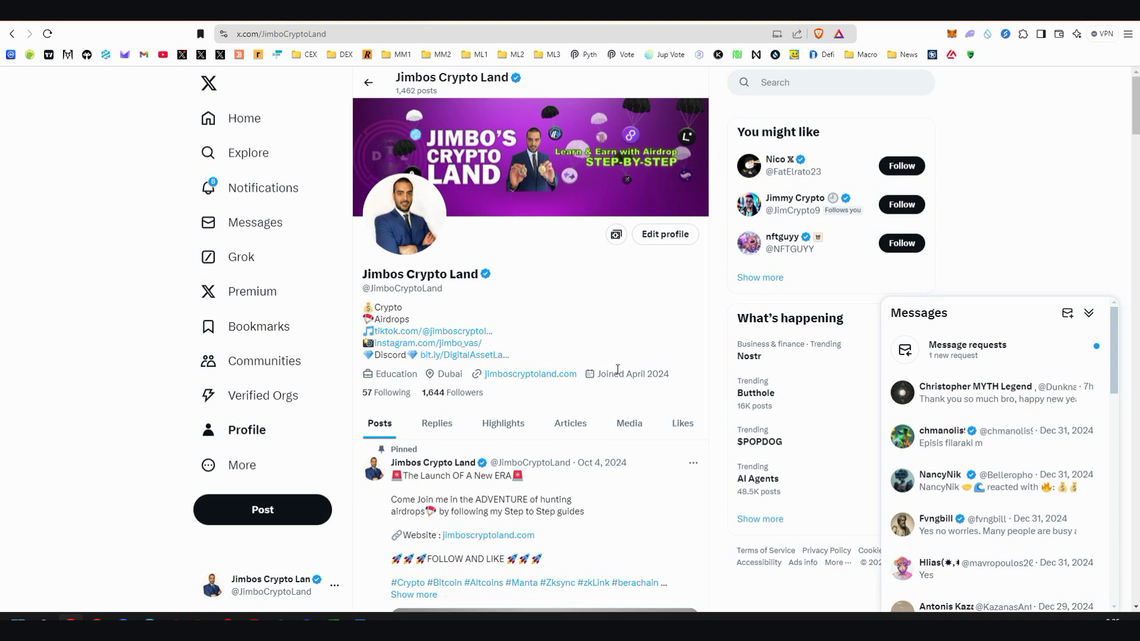
# - Scroll through the posts on the X profile page
pyautogui.scroll(-5, 617, 369)
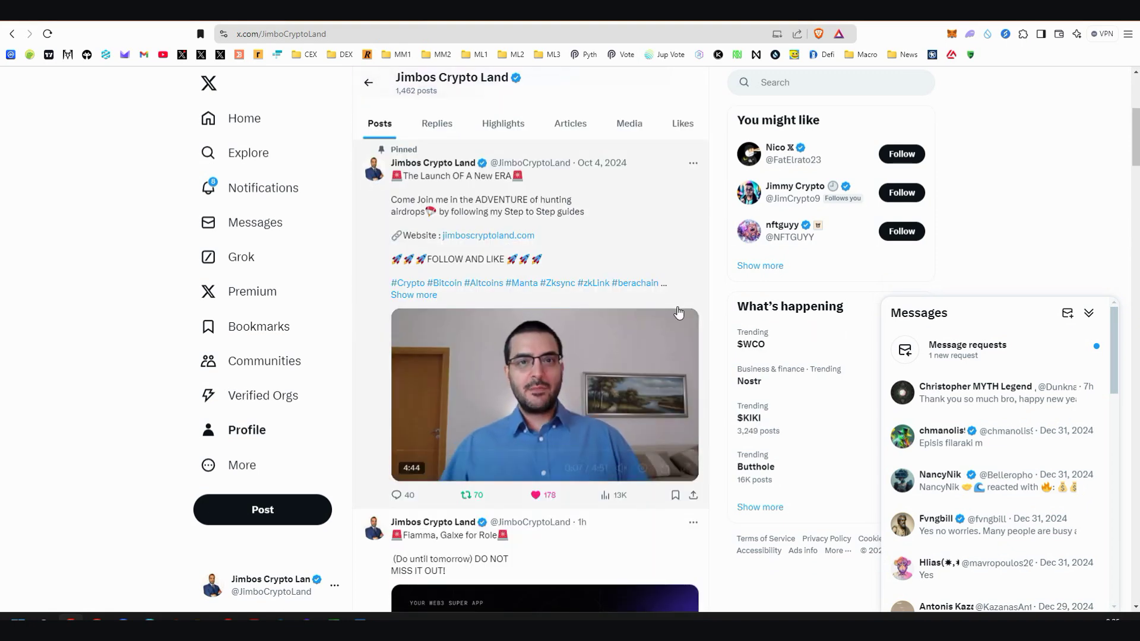
pyautogui.scroll(-5, 618, 370)
pyautogui.scroll(10, 464, 275)
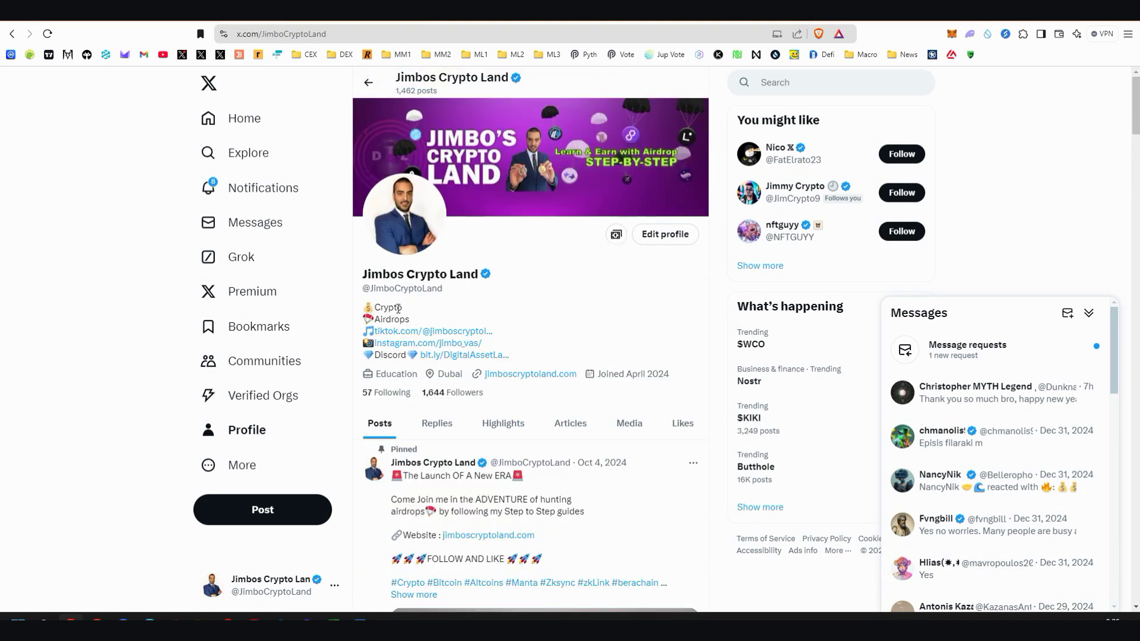
pyautogui.scroll(-6, 460, 280)
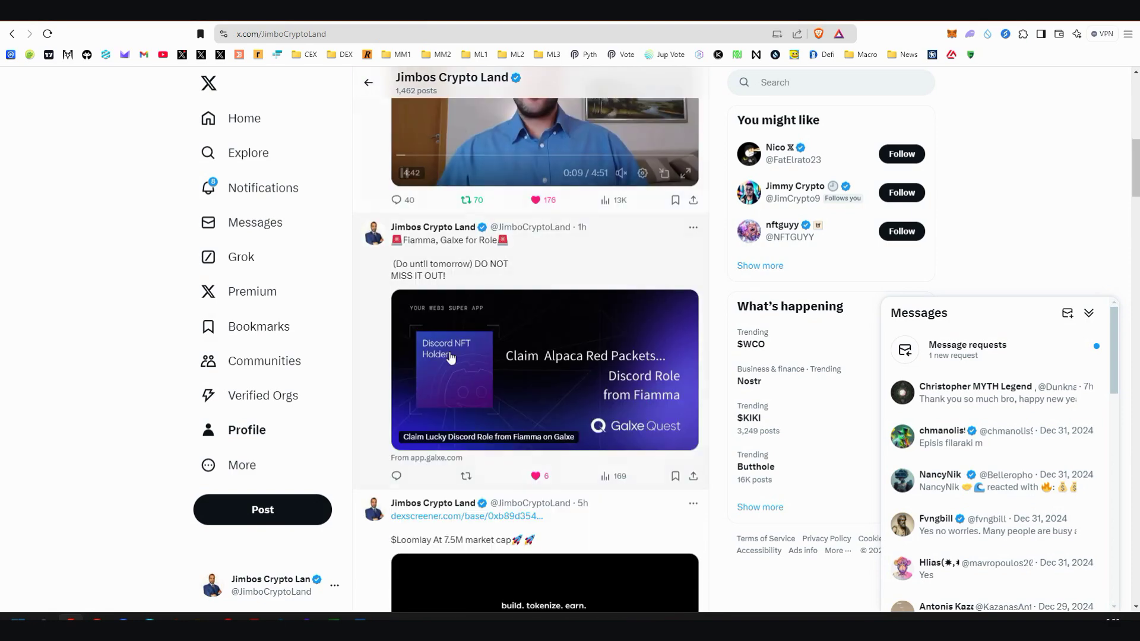
pyautogui.scroll(5, 484, 316)
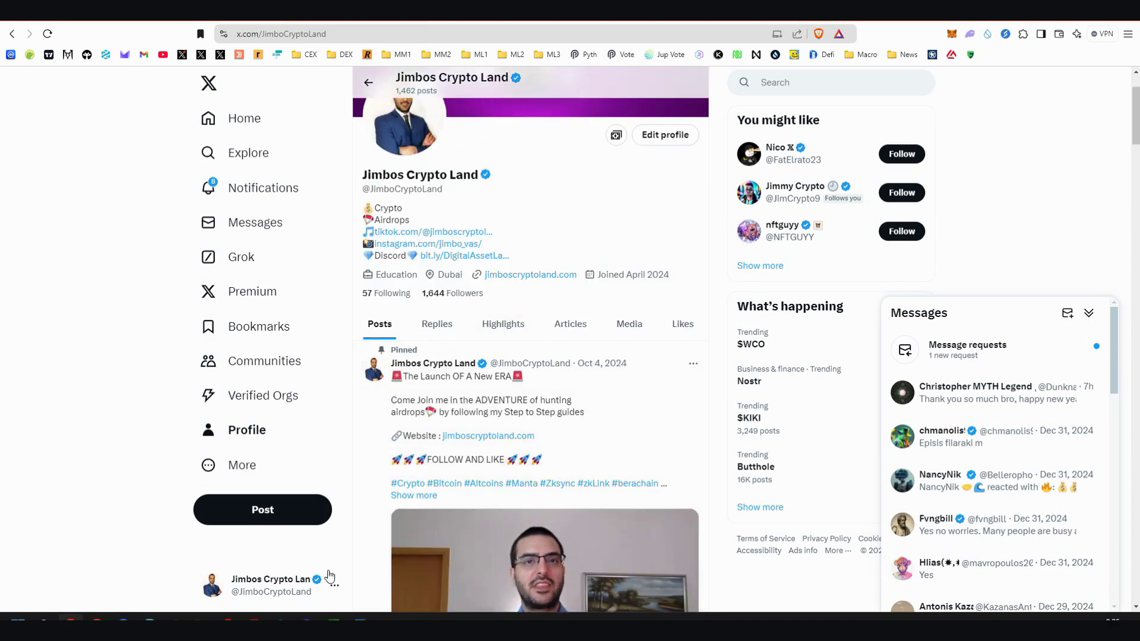
# - Rename the token from 'console' to 'jimbo9' and its symbol from 'con' to 'jmb9' on line 9
pyautogui.moveTo(360, 620)
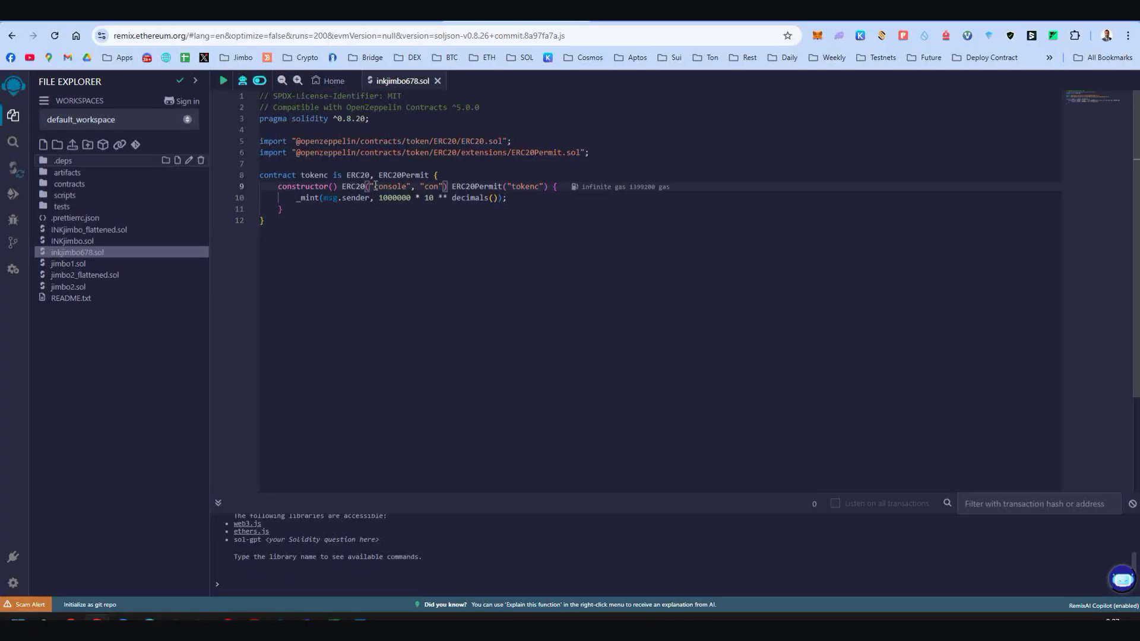
pyautogui.moveTo(374, 186); pyautogui.dragTo(397, 189)
pyautogui.write('jimbo')
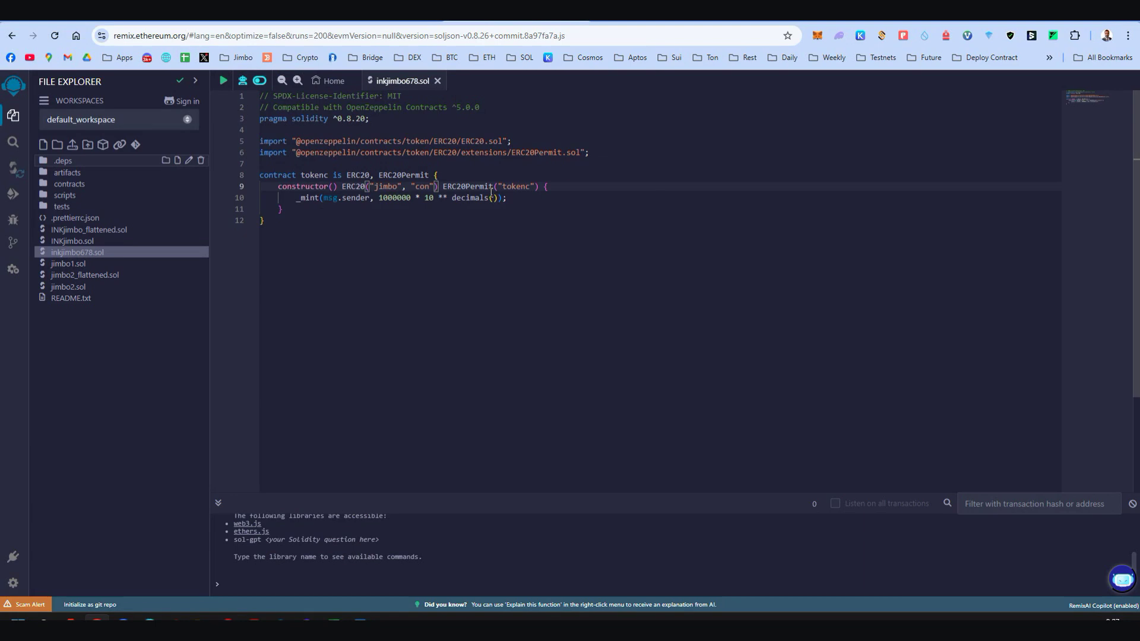
pyautogui.write('9')
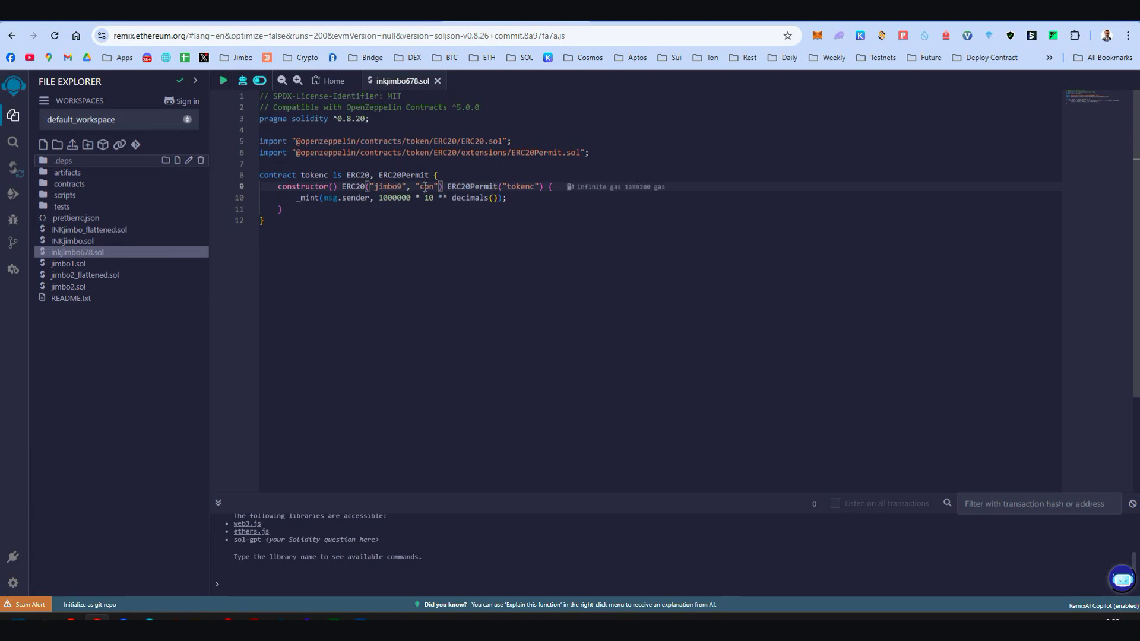
pyautogui.moveTo(419, 187); pyautogui.dragTo(434, 189)
pyautogui.write('jmb9')
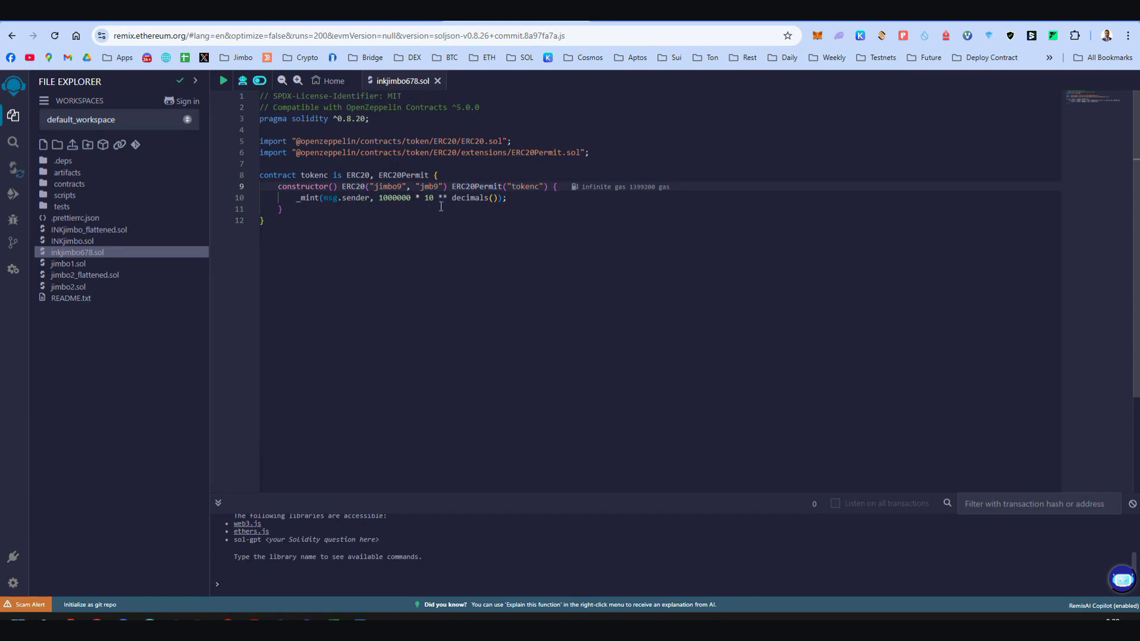
# - Compile inkjimbo678.sol with Solidity compiler version 0.8.20
pyautogui.click(14, 171)
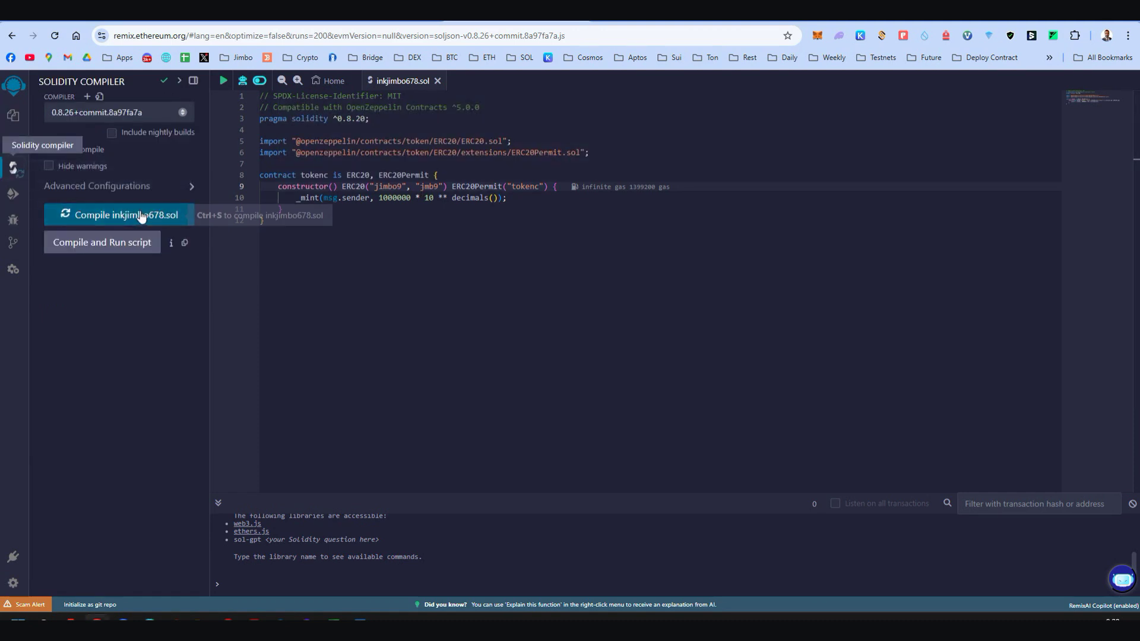
pyautogui.click(110, 114)
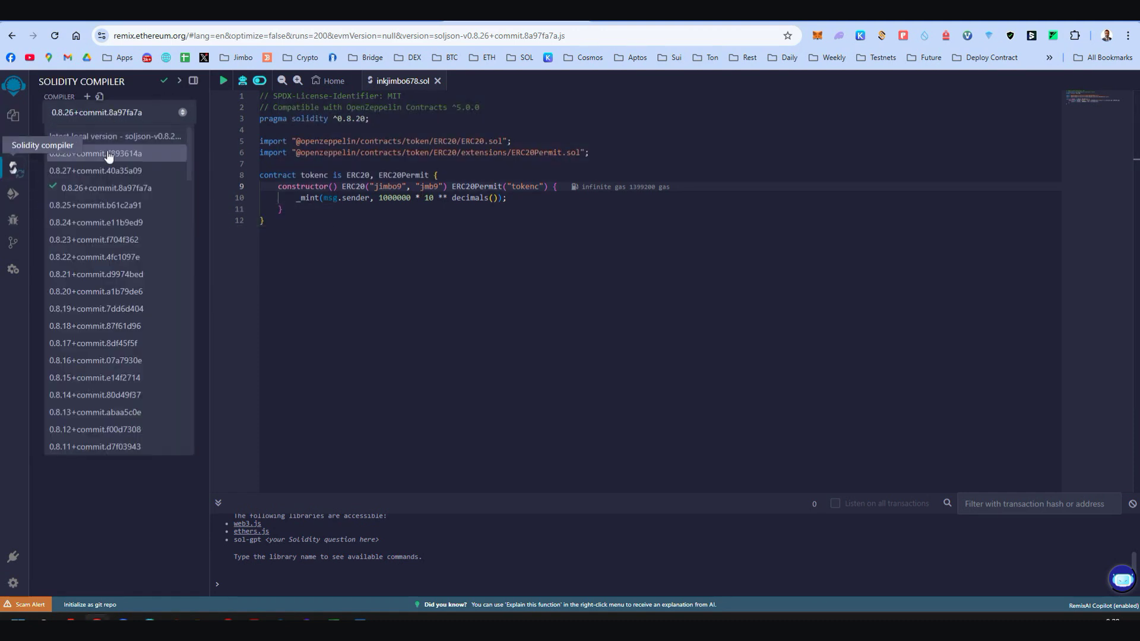
pyautogui.click(84, 291)
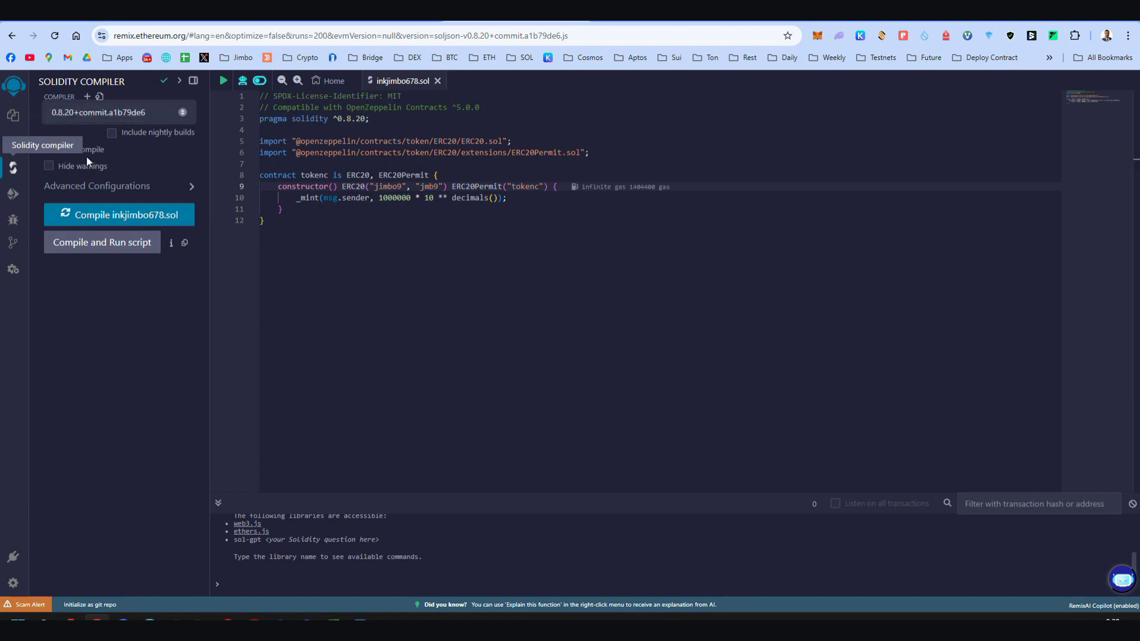
pyautogui.click(107, 219)
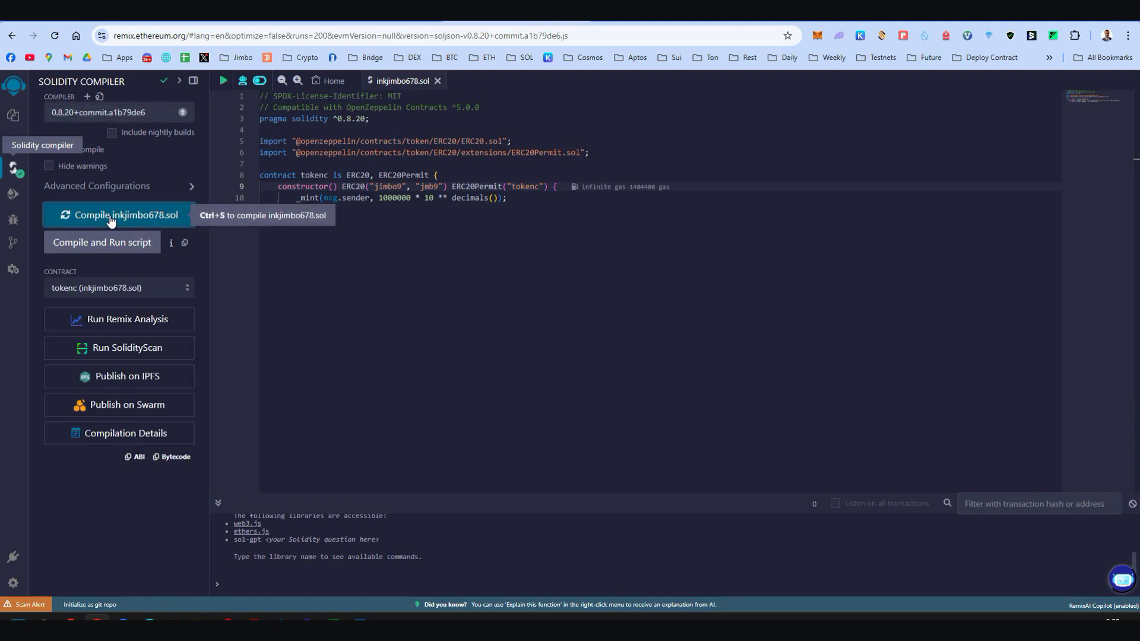
pyautogui.click(11, 193)
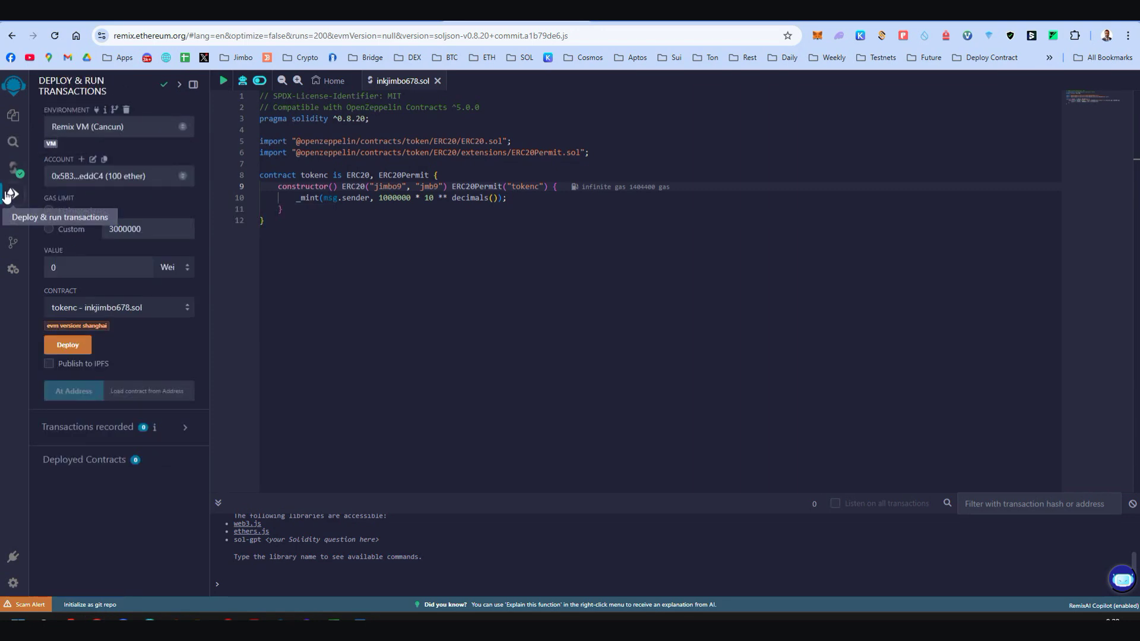
# - Deploy the tokenc contract through the MetaMask provider and confirm it in the wallet
pyautogui.click(78, 128)
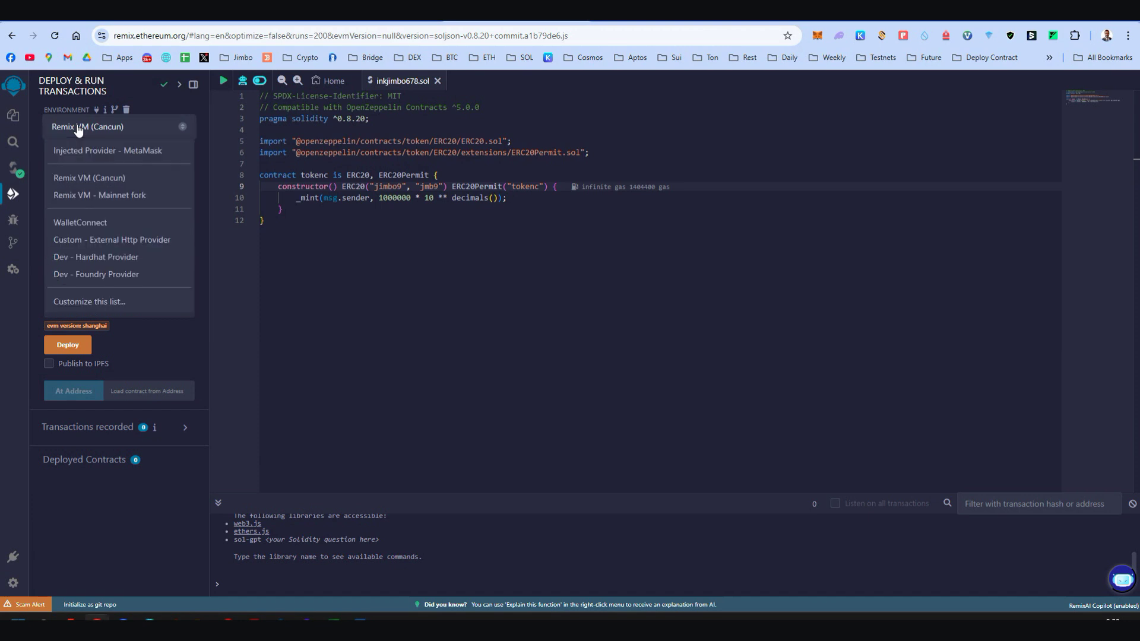
pyautogui.click(131, 150)
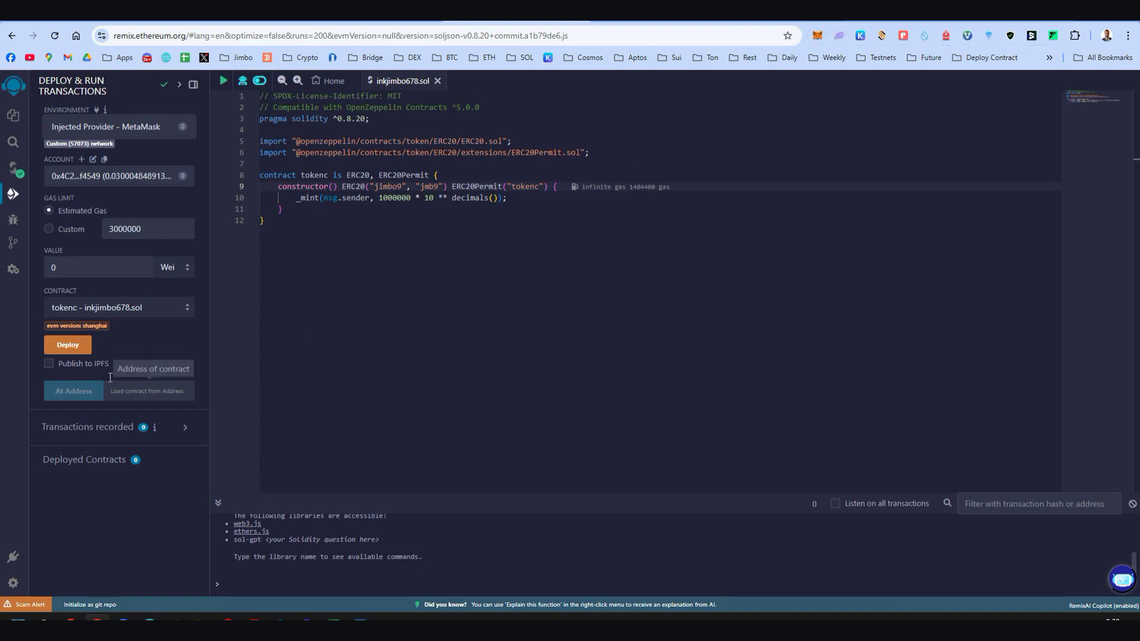
pyautogui.click(69, 345)
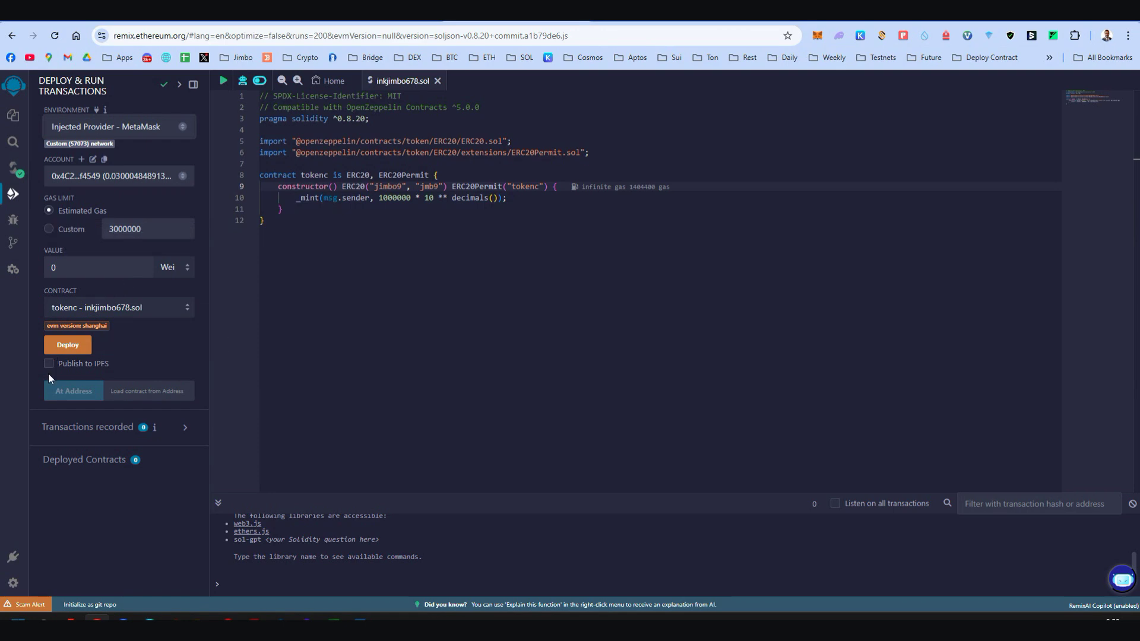
pyautogui.click(70, 347)
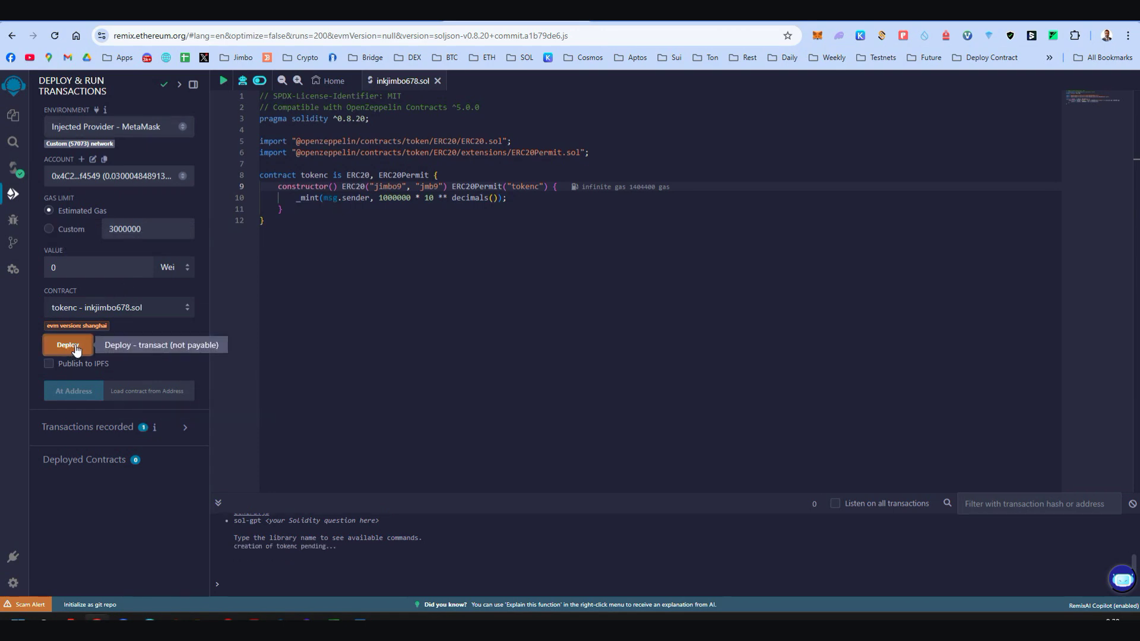
pyautogui.click(1096, 346)
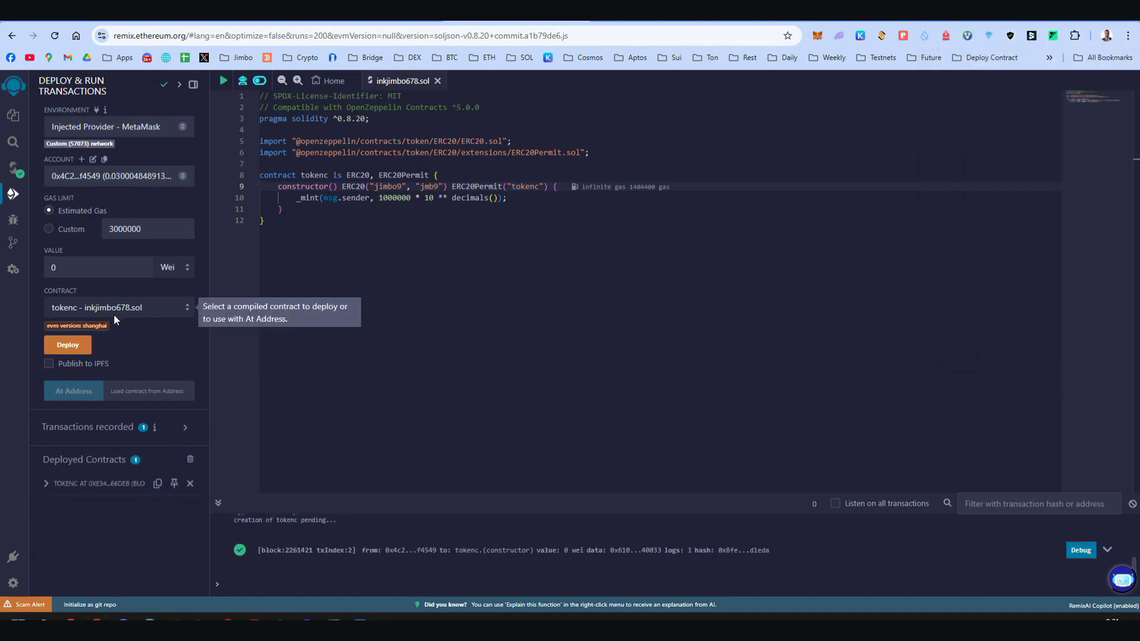
# - Expand the deployed TOKENC contract and enter 10 as the transfer amount
pyautogui.click(46, 486)
pyautogui.scroll(-2, 80, 409)
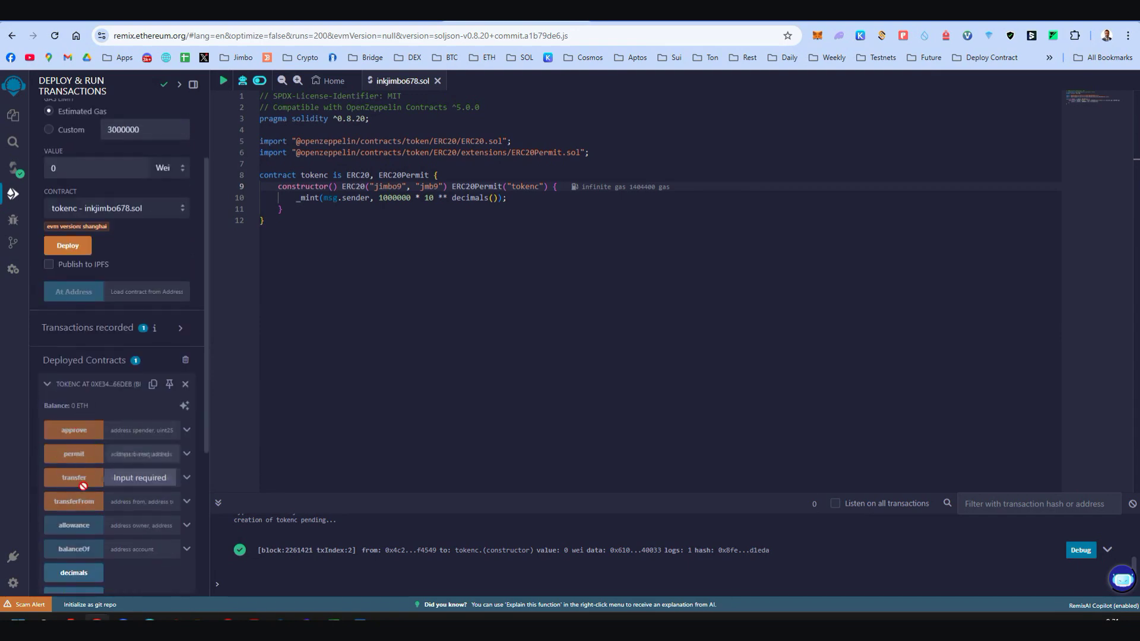
pyautogui.click(187, 477)
pyautogui.scroll(-2, 178, 469)
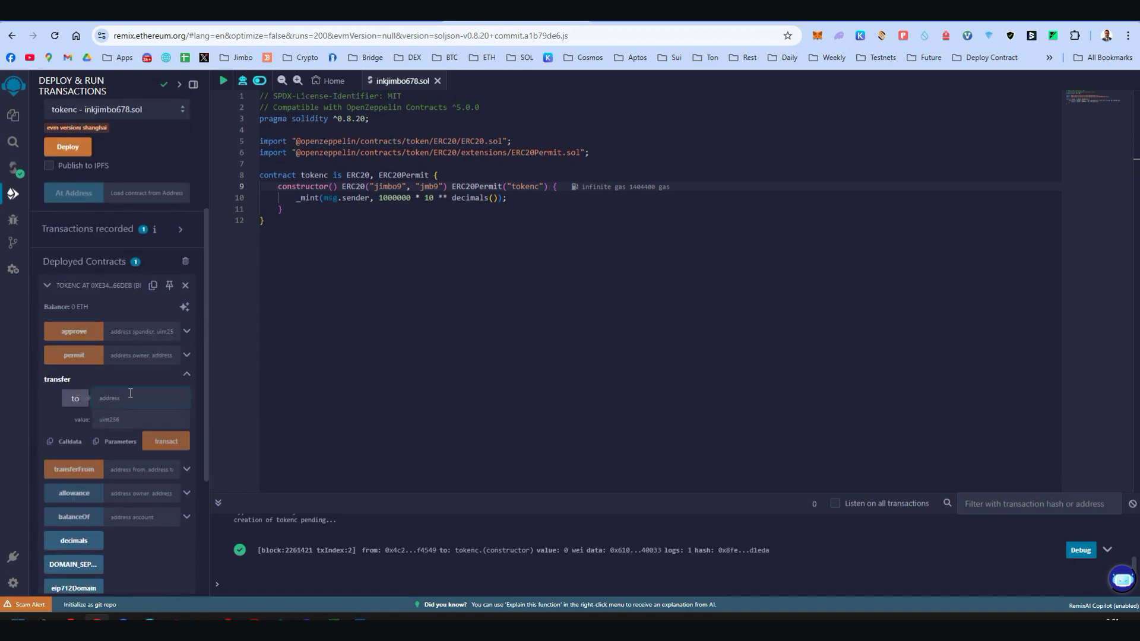
pyautogui.click(144, 419)
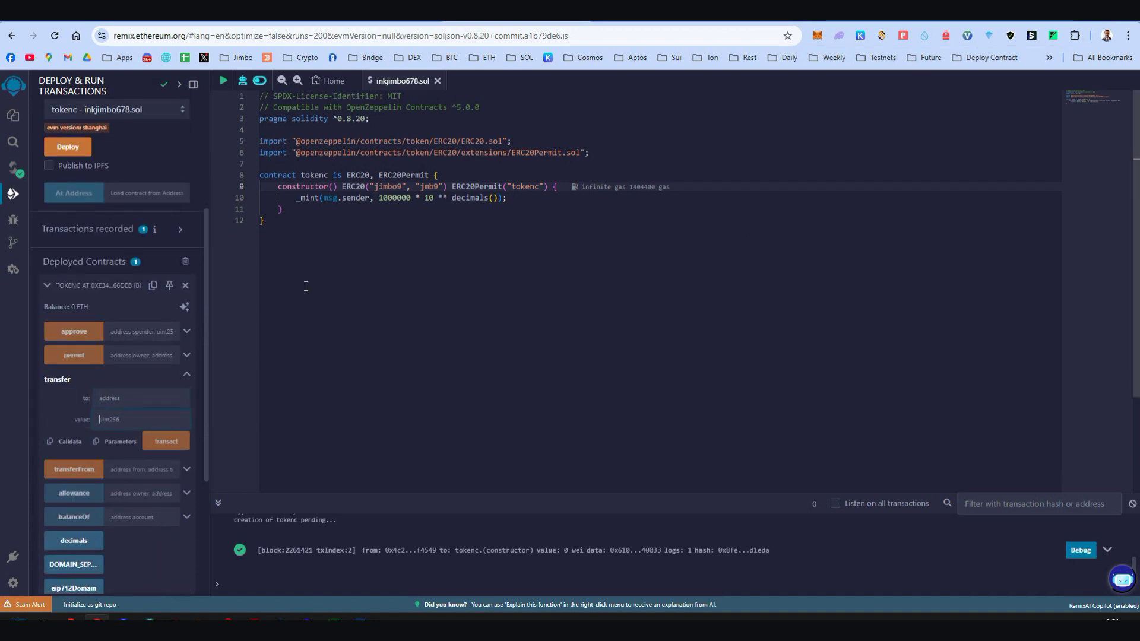
pyautogui.write('10')
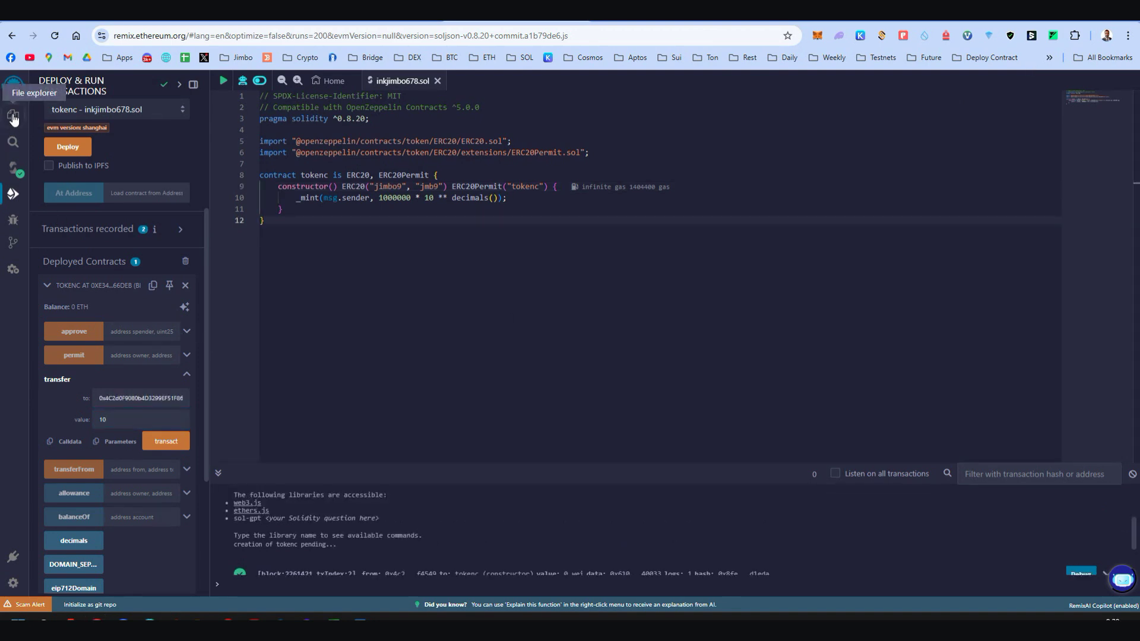
# - Flatten inkjimbo678.sol and open inkjimbo678_flattened.sol in the editor
pyautogui.click(13, 116)
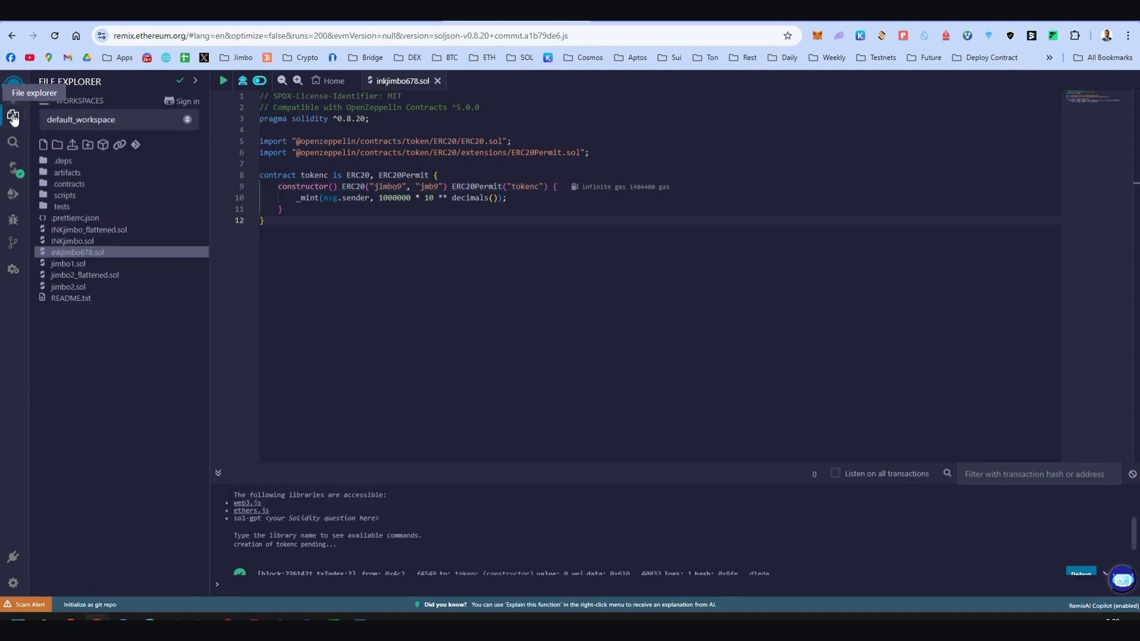
pyautogui.rightClick(74, 254)
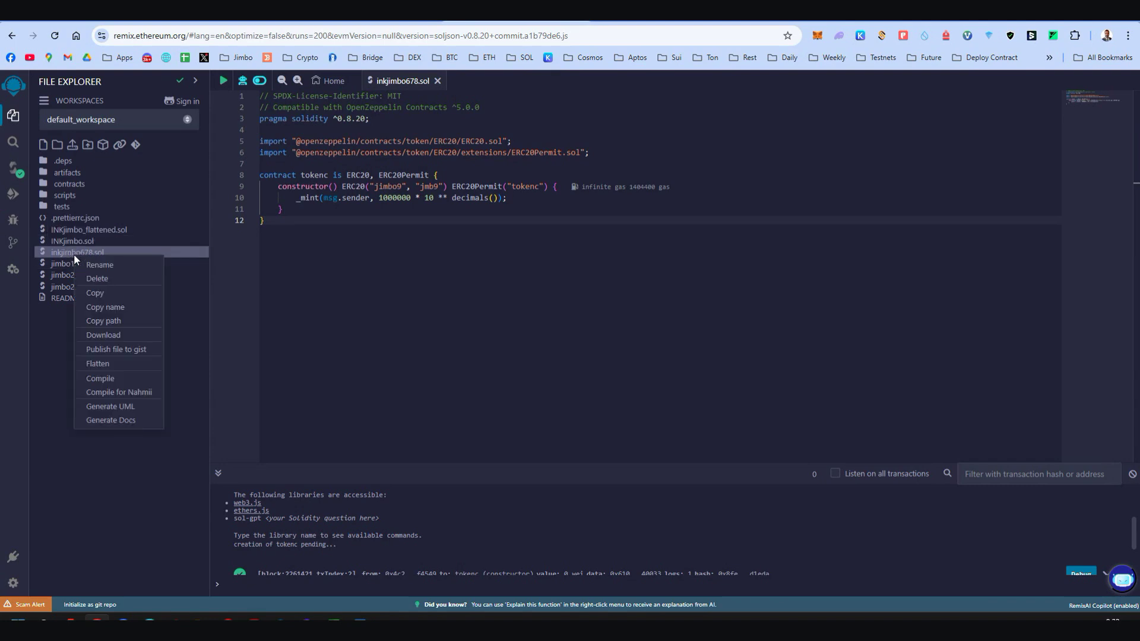
pyautogui.click(98, 364)
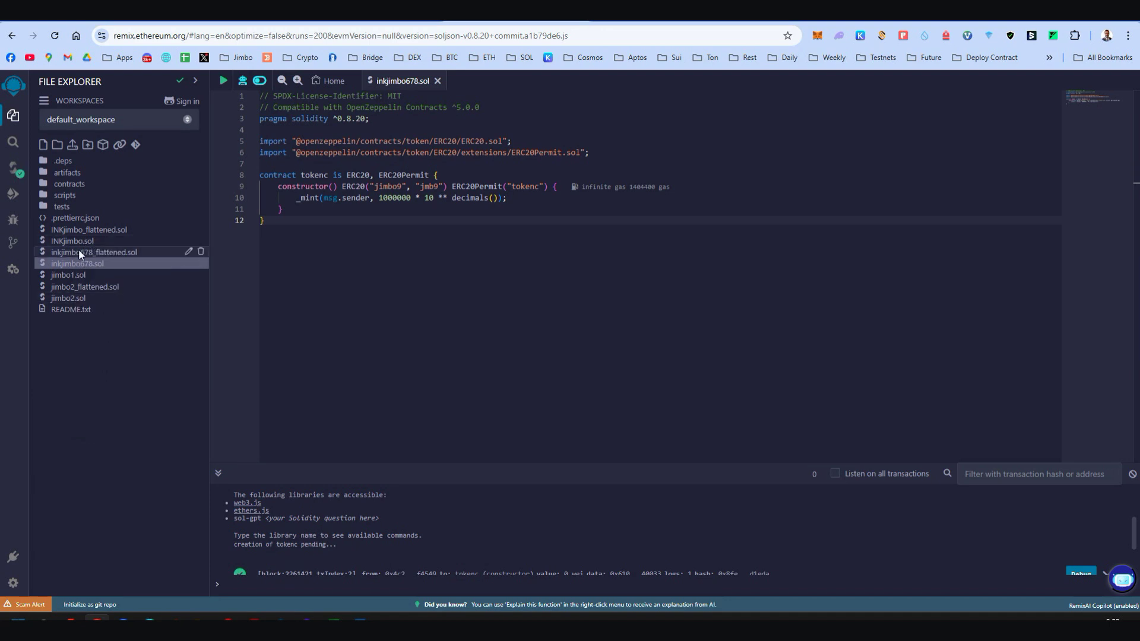
pyautogui.click(74, 251)
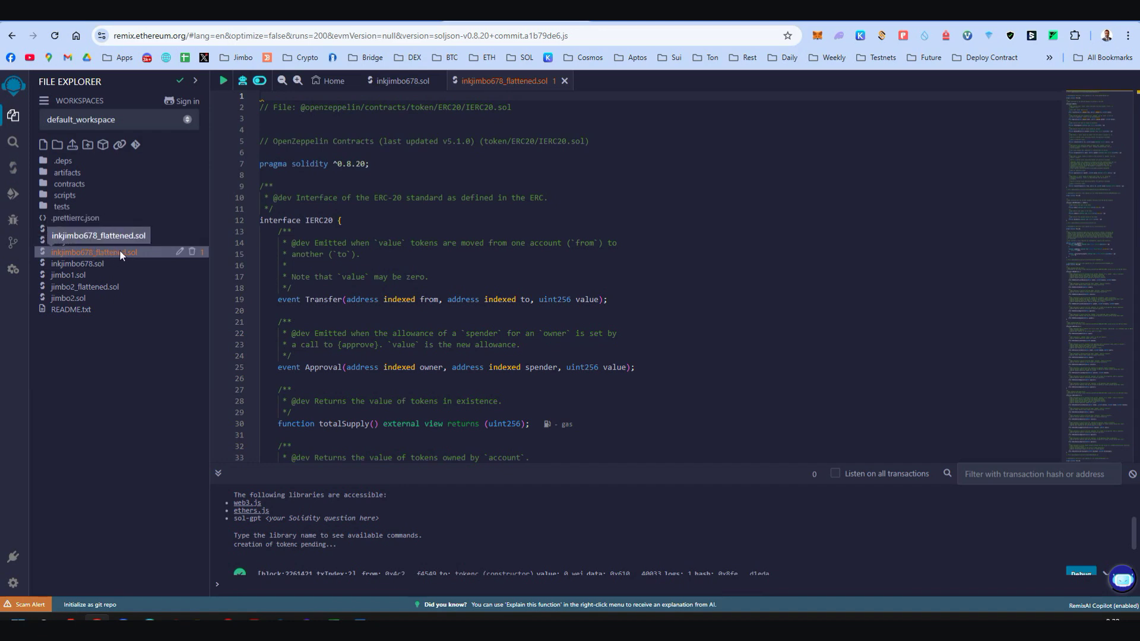
# - Copy the guide's SPDX MIT license and pragma solidity ^0.8.20 lines into line 2 of the flattened file
pyautogui.hotkey('ctrl', 'Tab')
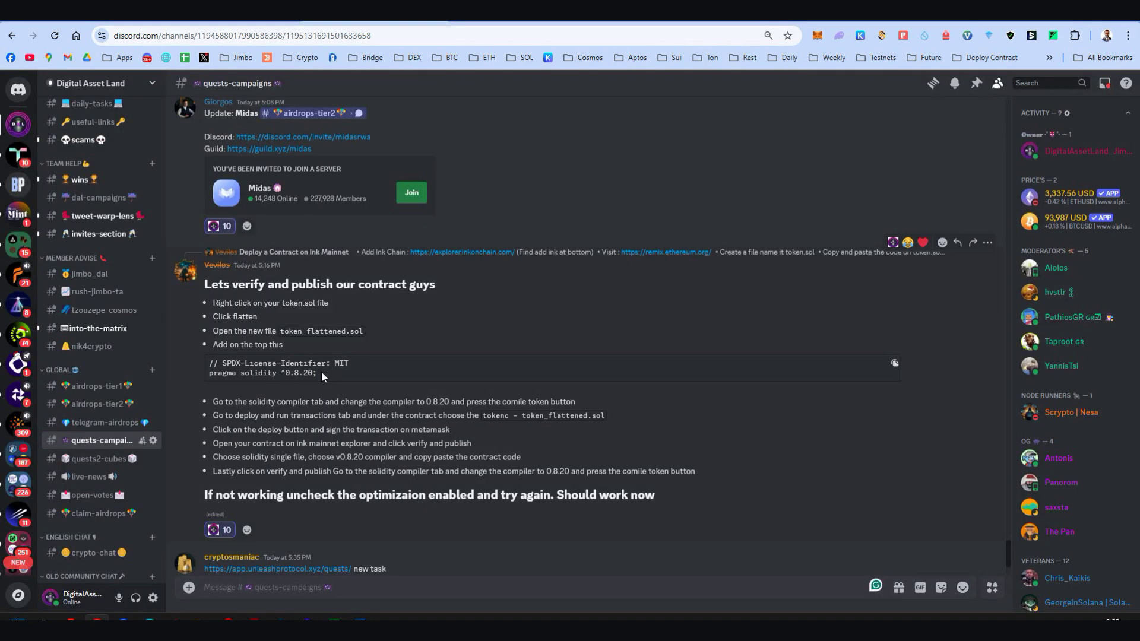
pyautogui.moveTo(326, 379); pyautogui.dragTo(209, 361)
pyautogui.hotkey('ctrl', 'c')
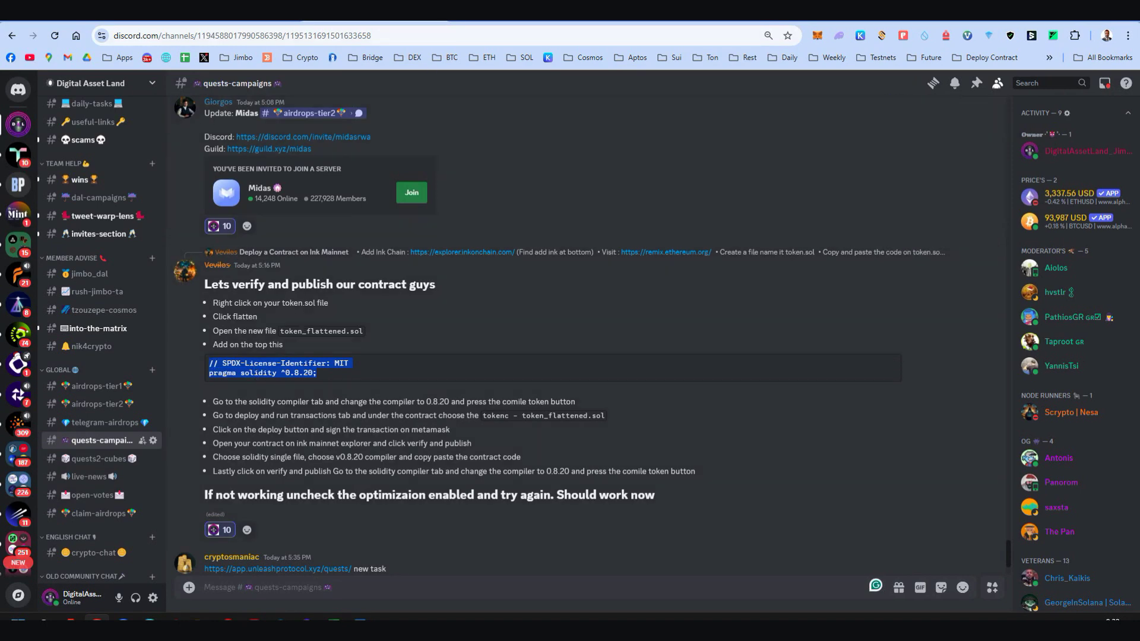
pyautogui.hotkey('ctrl', 'shift', 'Tab')
pyautogui.click(261, 107)
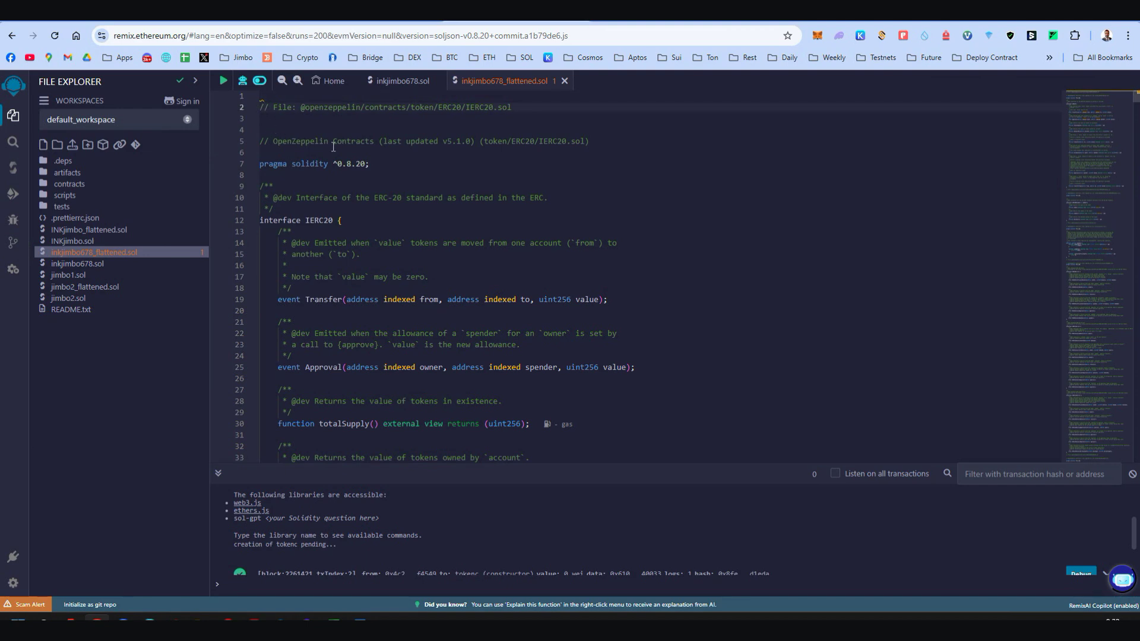
pyautogui.press('Return')
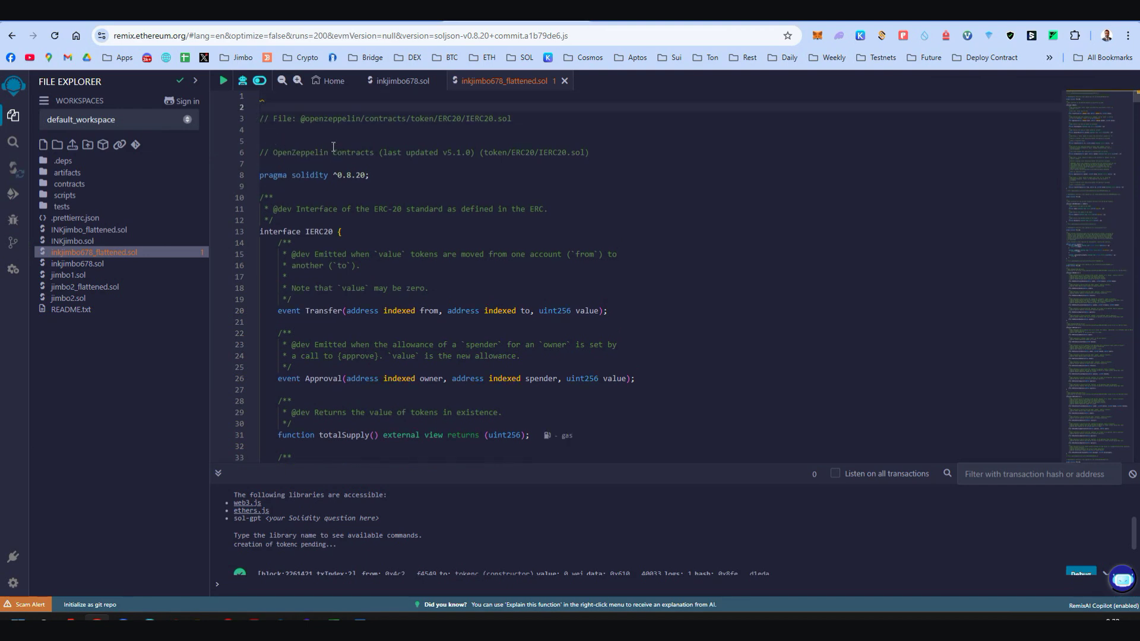
pyautogui.hotkey('ctrl', 'v')
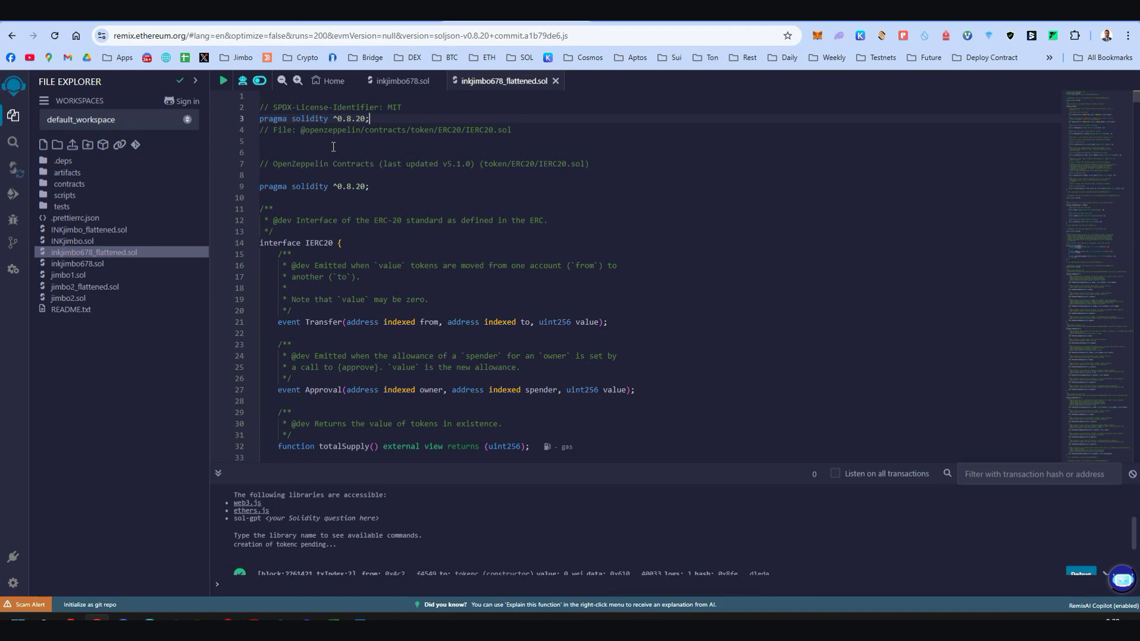
# - Compile inkjimbo678_flattened.sol and deploy its tokenc contract from the flattened file
pyautogui.click(19, 168)
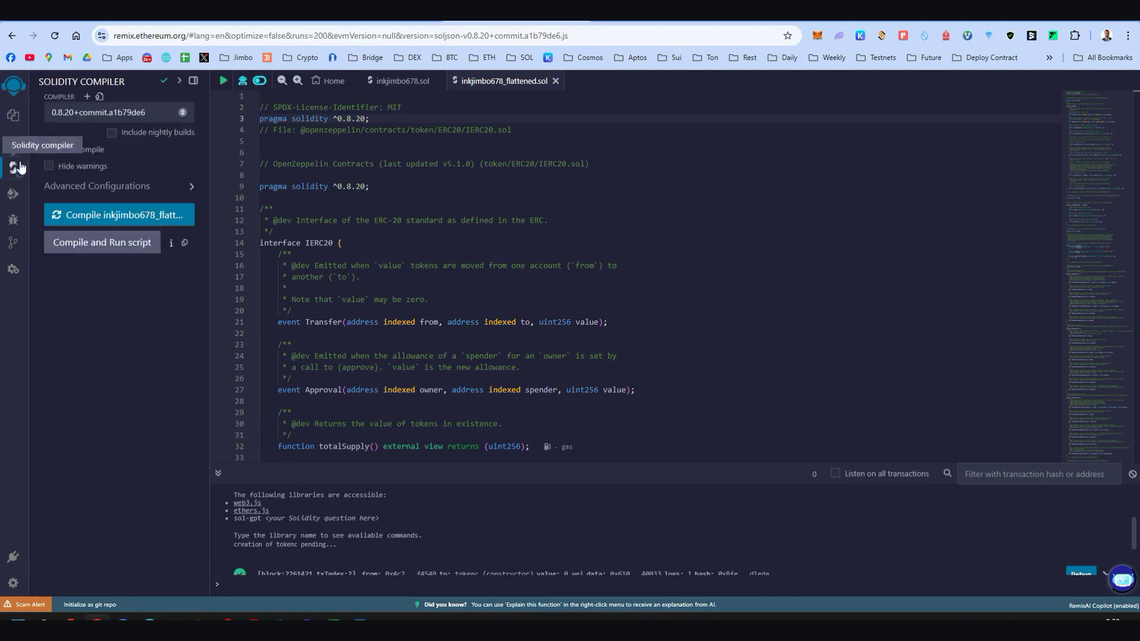
pyautogui.click(105, 219)
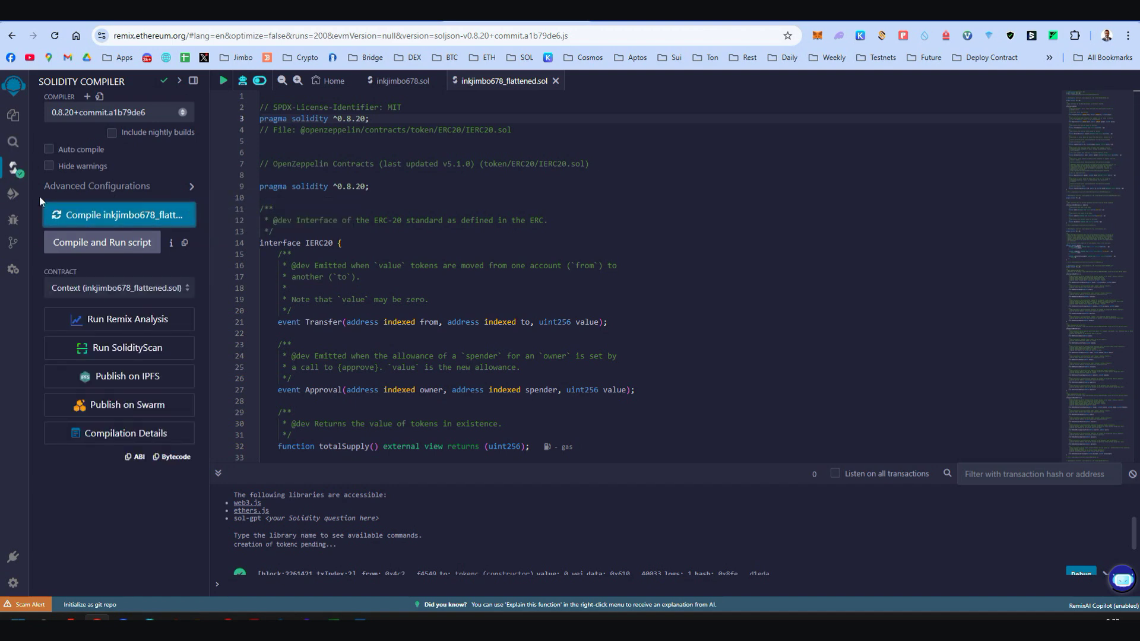
pyautogui.click(16, 198)
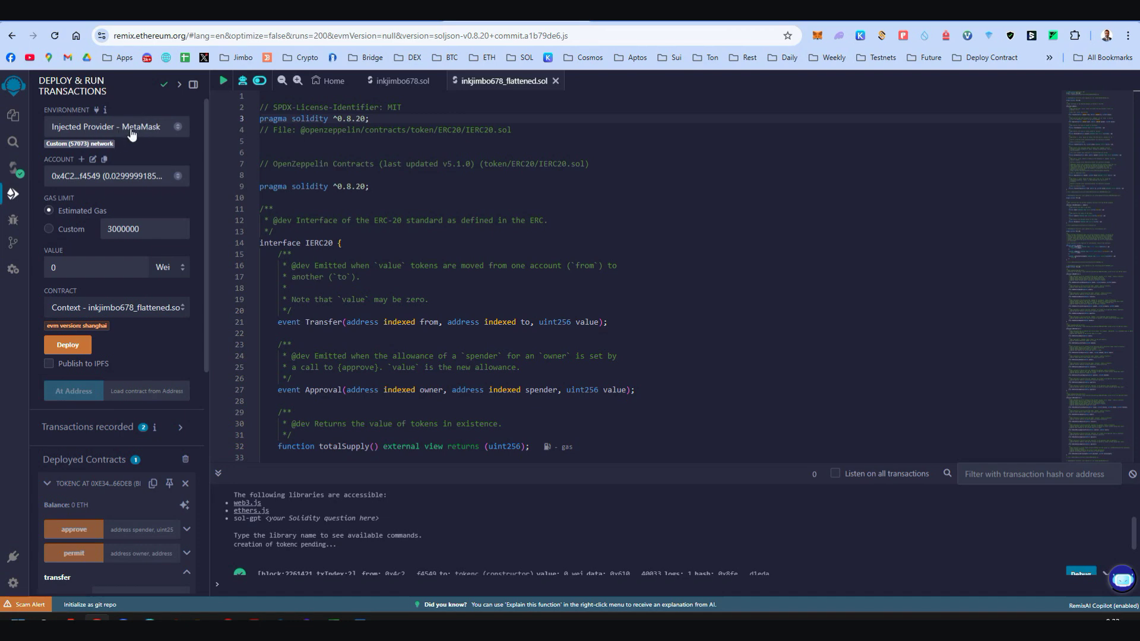
pyautogui.click(130, 308)
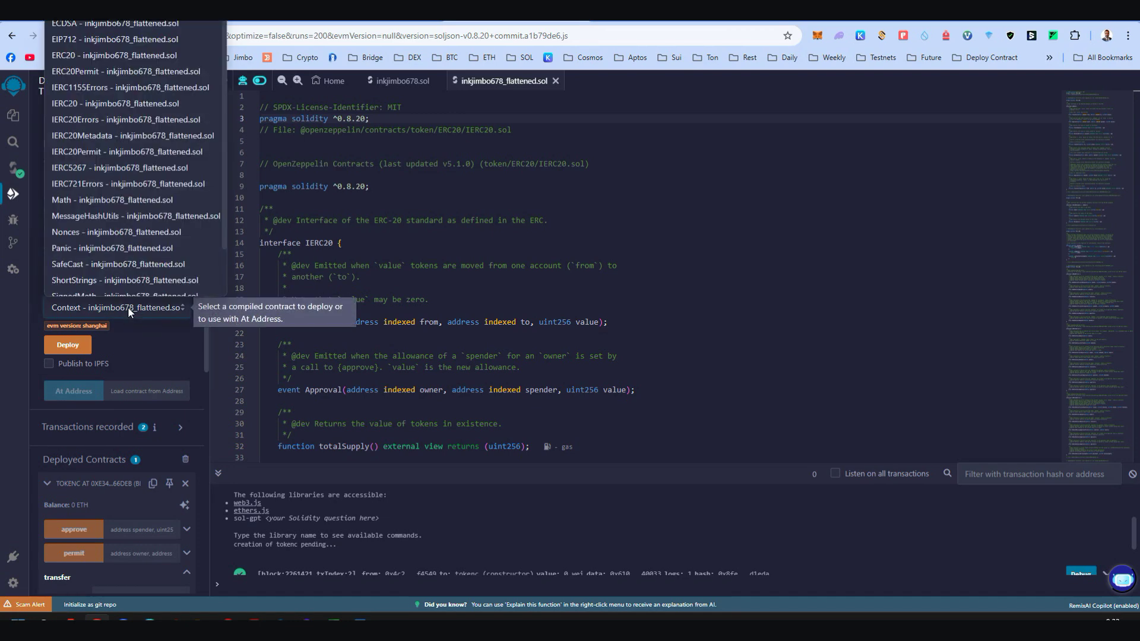
pyautogui.scroll(-3, 116, 287)
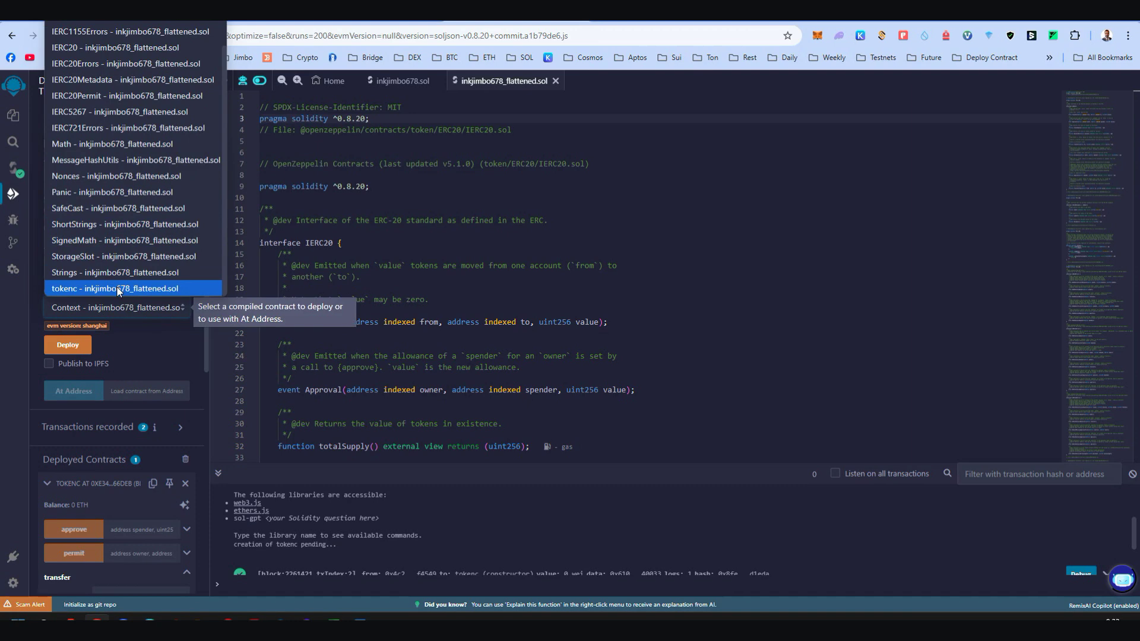
pyautogui.click(127, 289)
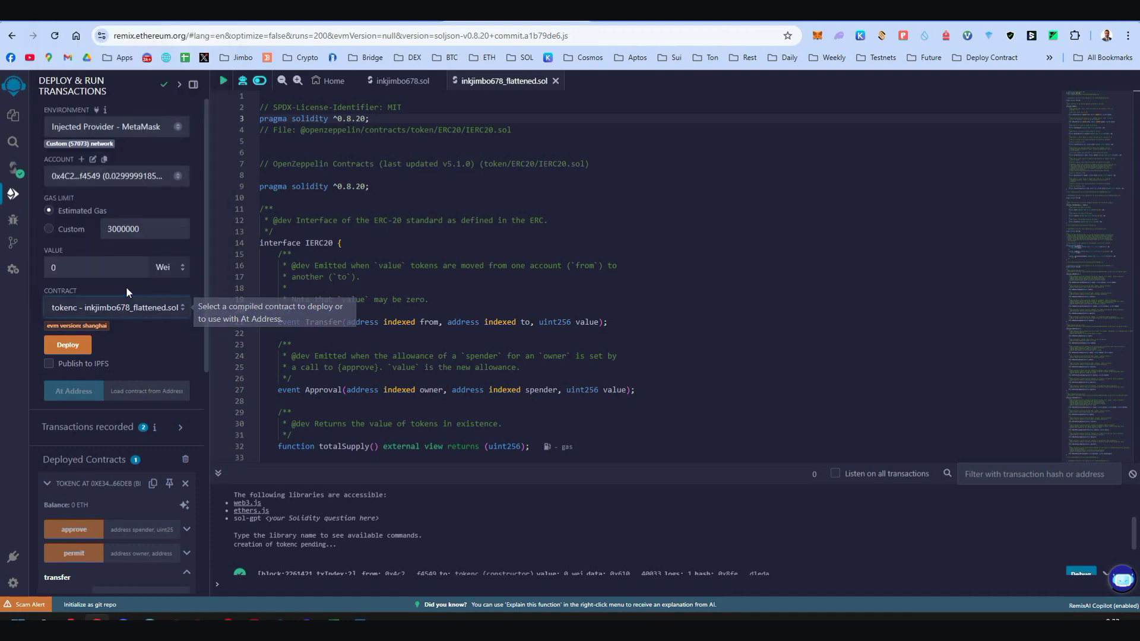
pyautogui.click(71, 346)
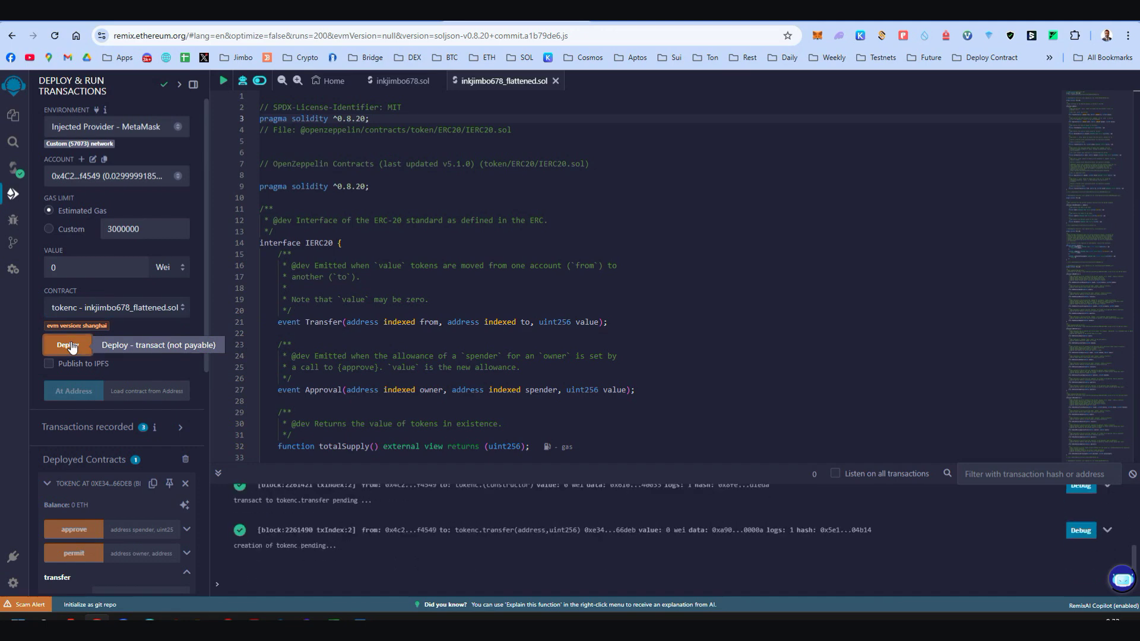
# - Confirm the tokenc deployment in MetaMask and open its transaction in the block explorer
pyautogui.click(1081, 340)
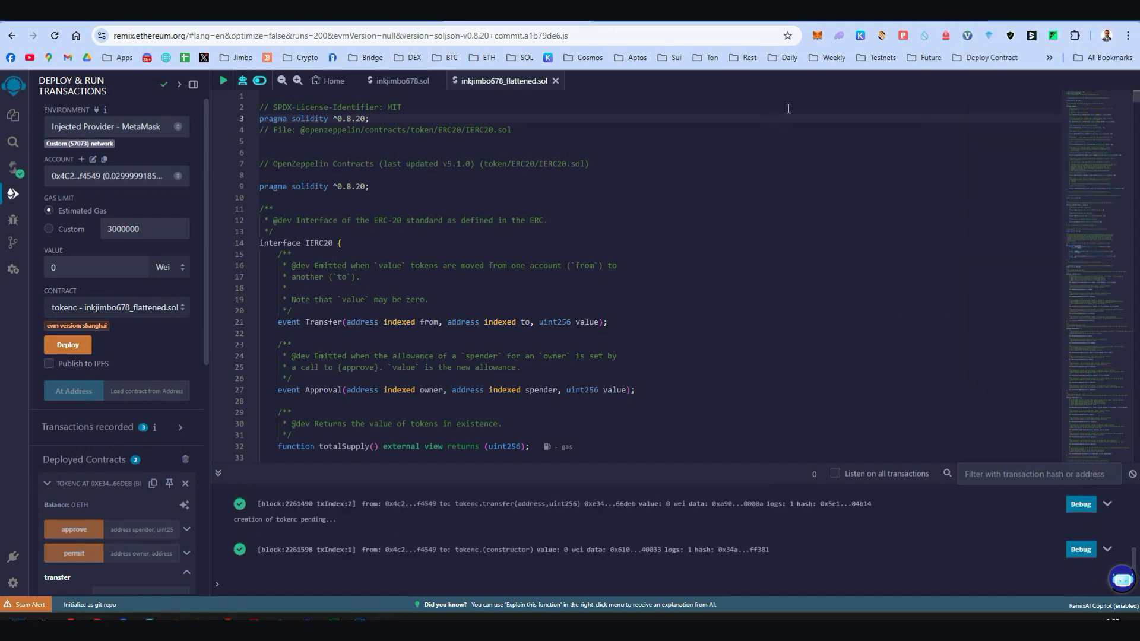
pyautogui.click(818, 37)
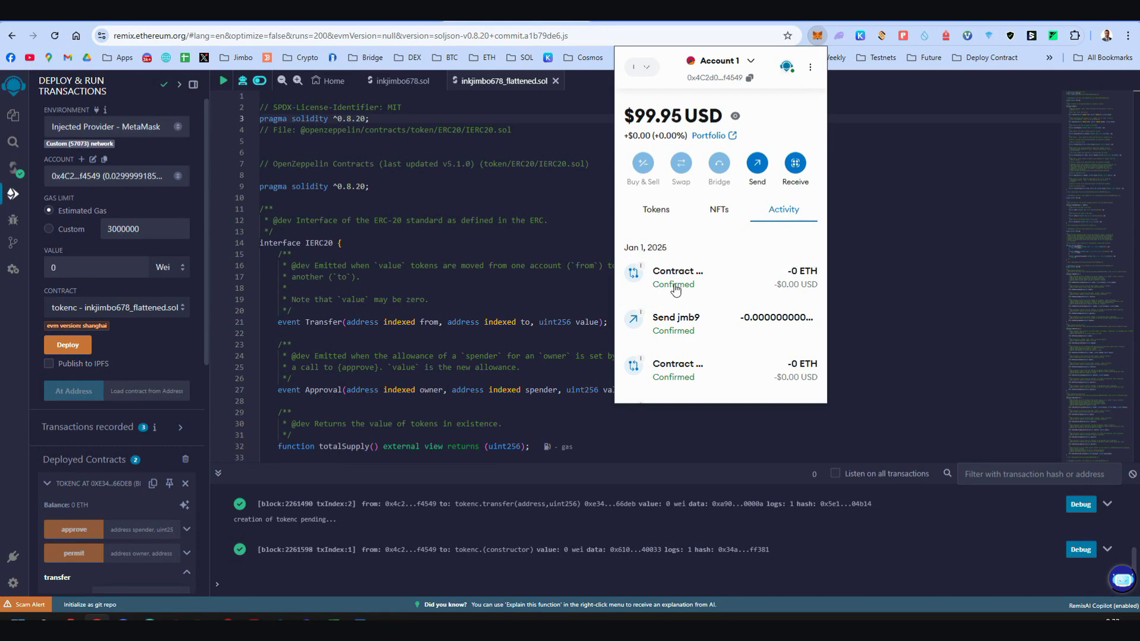
pyautogui.click(683, 278)
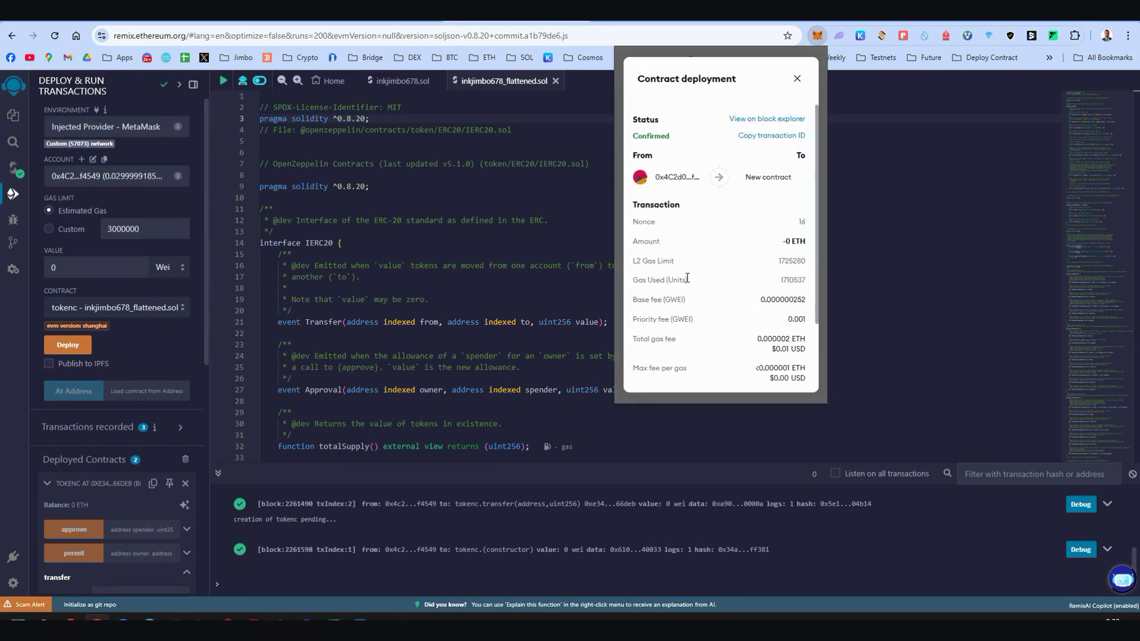
pyautogui.click(759, 119)
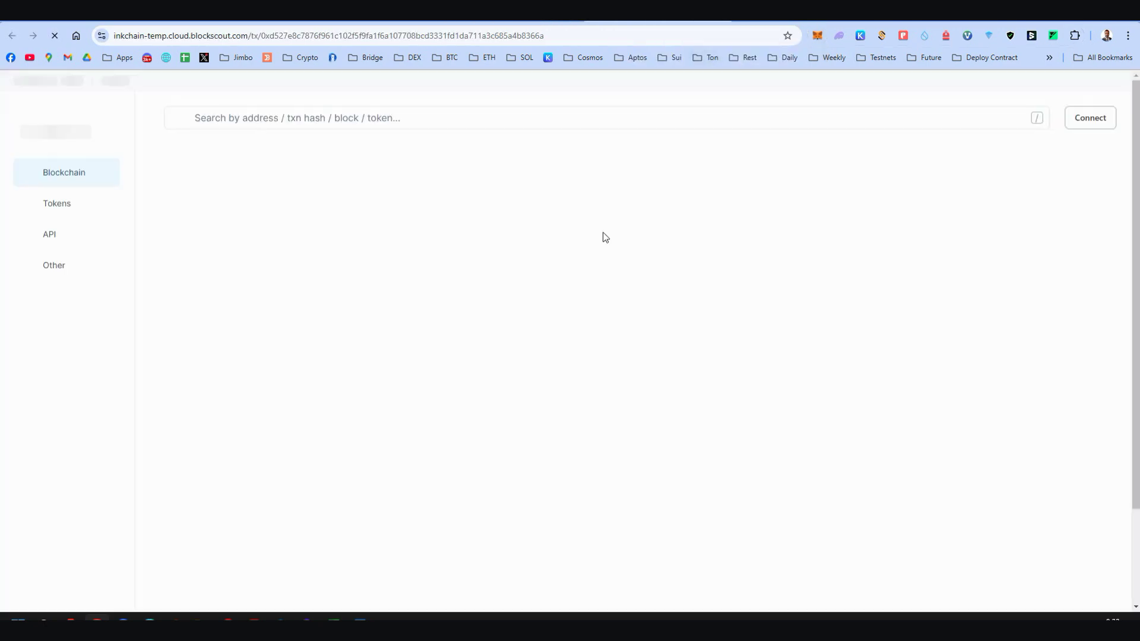
# - Start Verify & publish for the jimbo9 contract using Solidity (Single file)
pyautogui.scroll(-2, 426, 324)
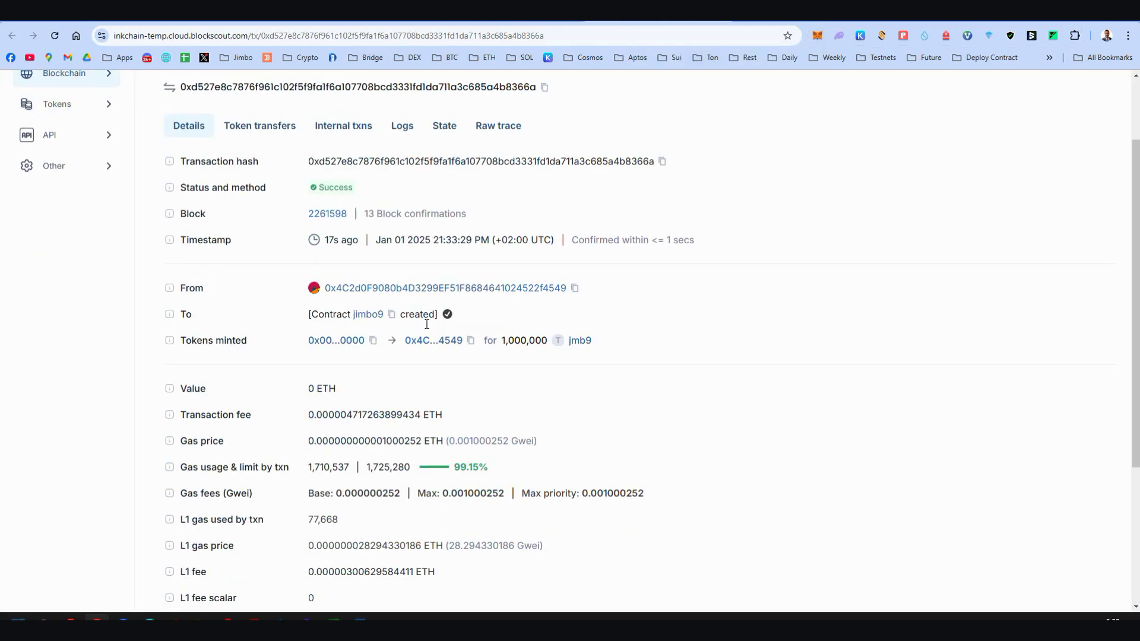
pyautogui.click(372, 319)
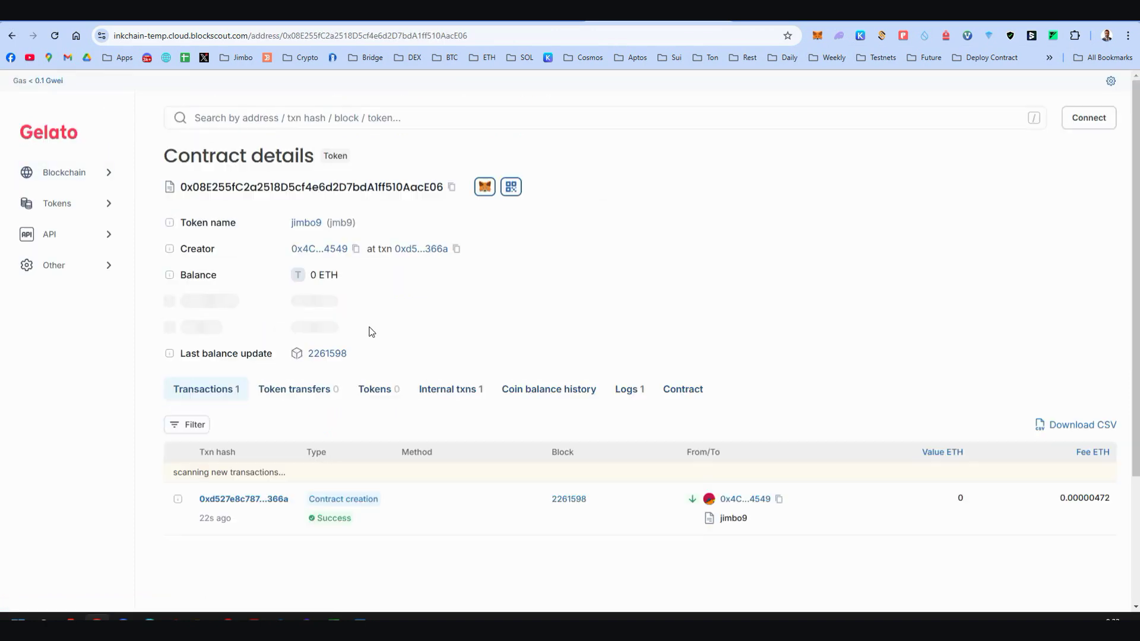
pyautogui.scroll(-3, 369, 331)
pyautogui.click(676, 221)
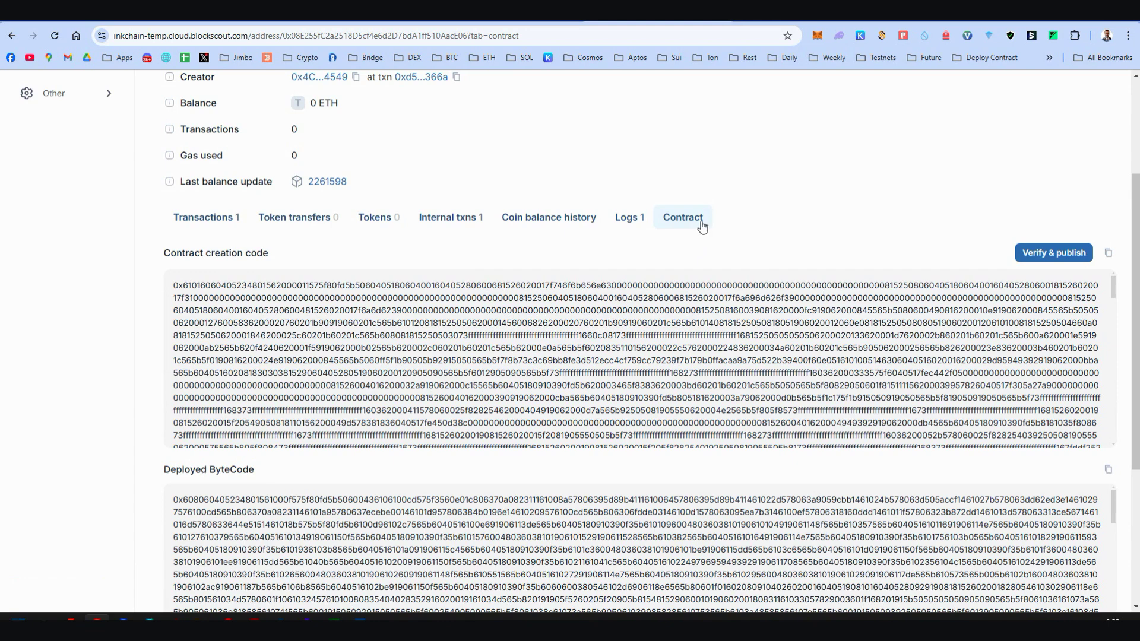
pyautogui.click(1054, 252)
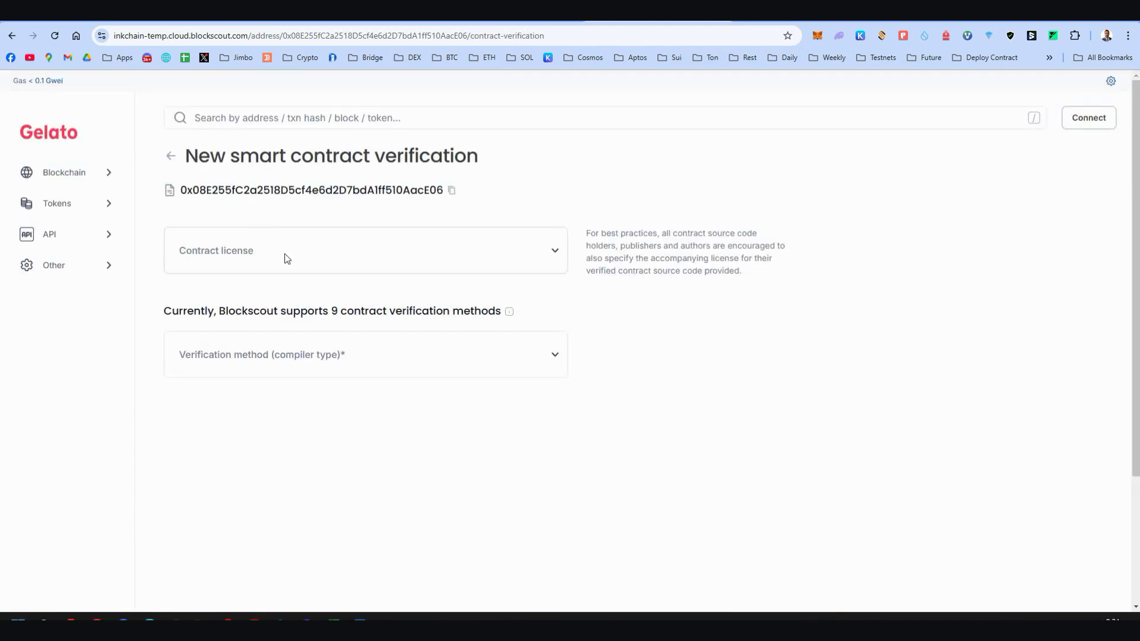
pyautogui.click(254, 356)
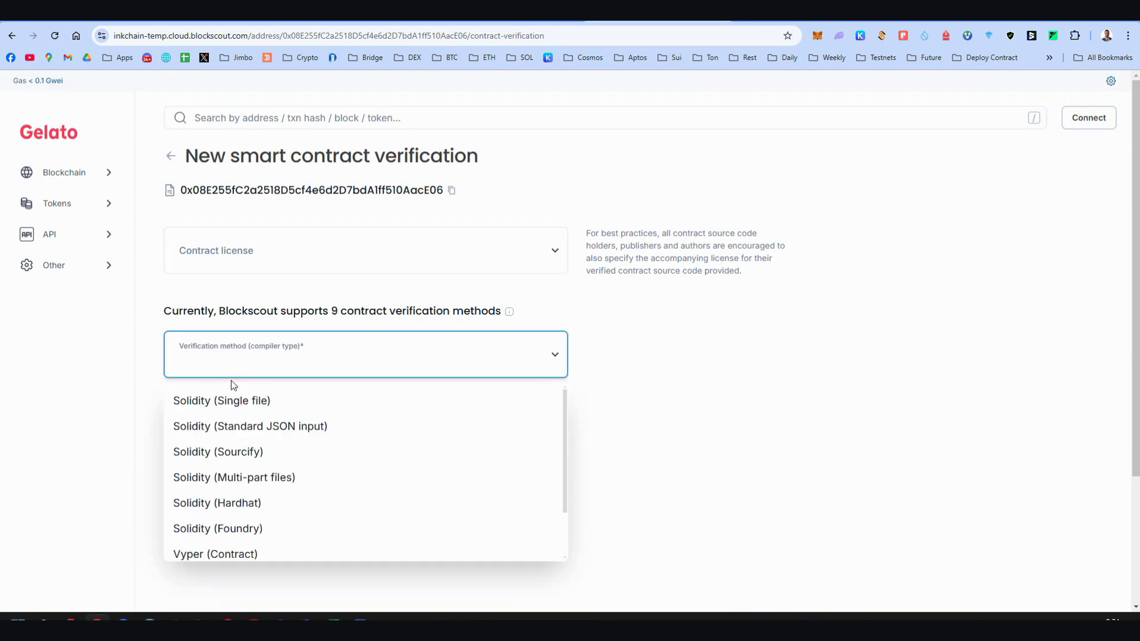
pyautogui.click(213, 402)
pyautogui.scroll(-6, 430, 170)
pyautogui.scroll(2, 425, 241)
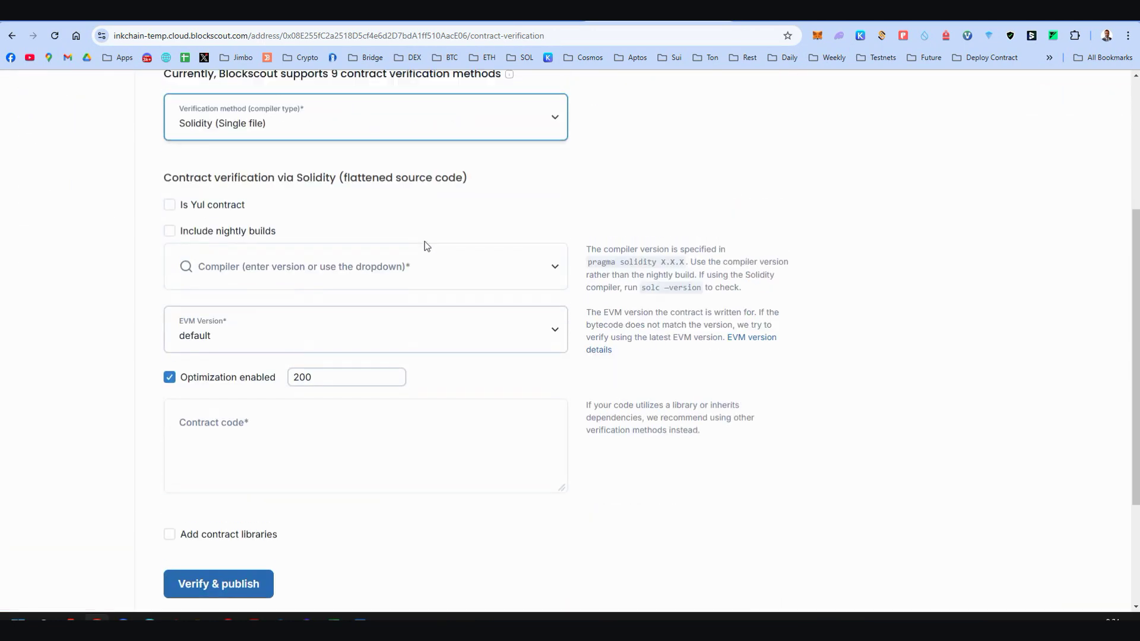
pyautogui.hotkey('ctrl', 'Tab')
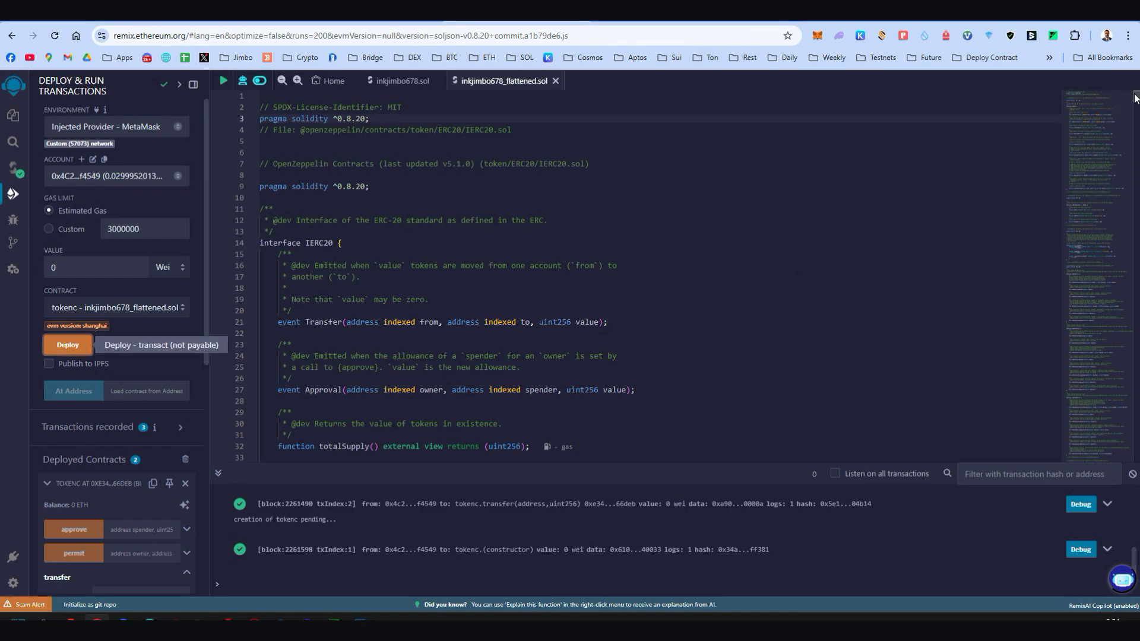
# - Select all the flattened source in inkjimbo678_flattened.sol, from the file's end up to line 1
pyautogui.moveTo(1135, 98); pyautogui.dragTo(1102, 453)
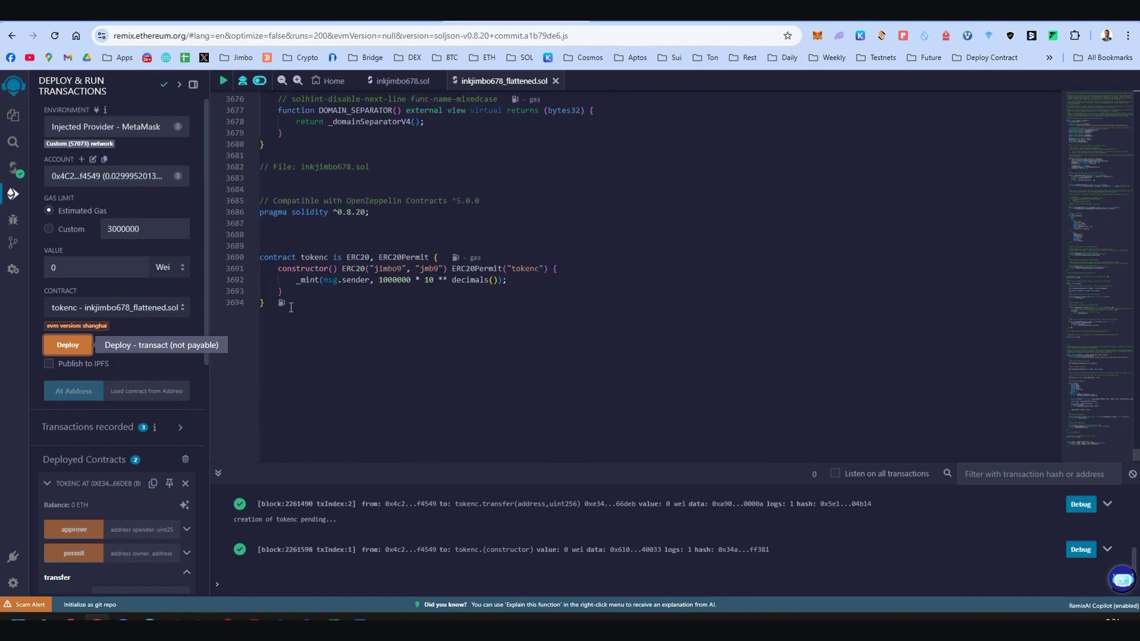
pyautogui.moveTo(291, 307); pyautogui.dragTo(252, 44)
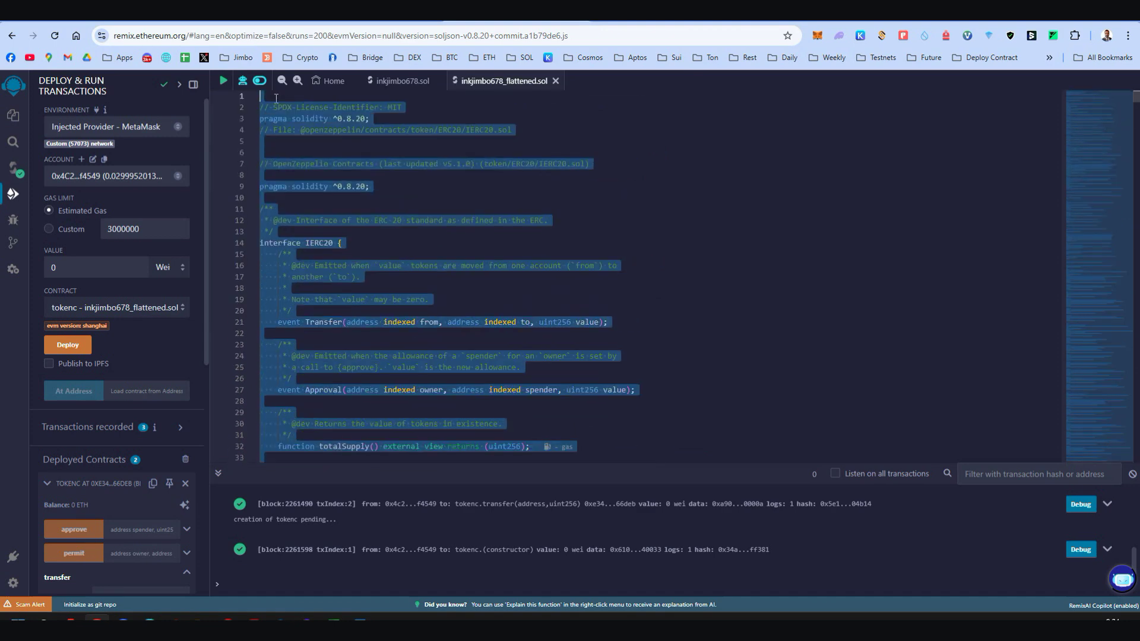
# - Paste the flattened contract code, turn off optimization, and keep the EVM version at default
pyautogui.hotkey('ctrl', 'Tab')
pyautogui.click(241, 327)
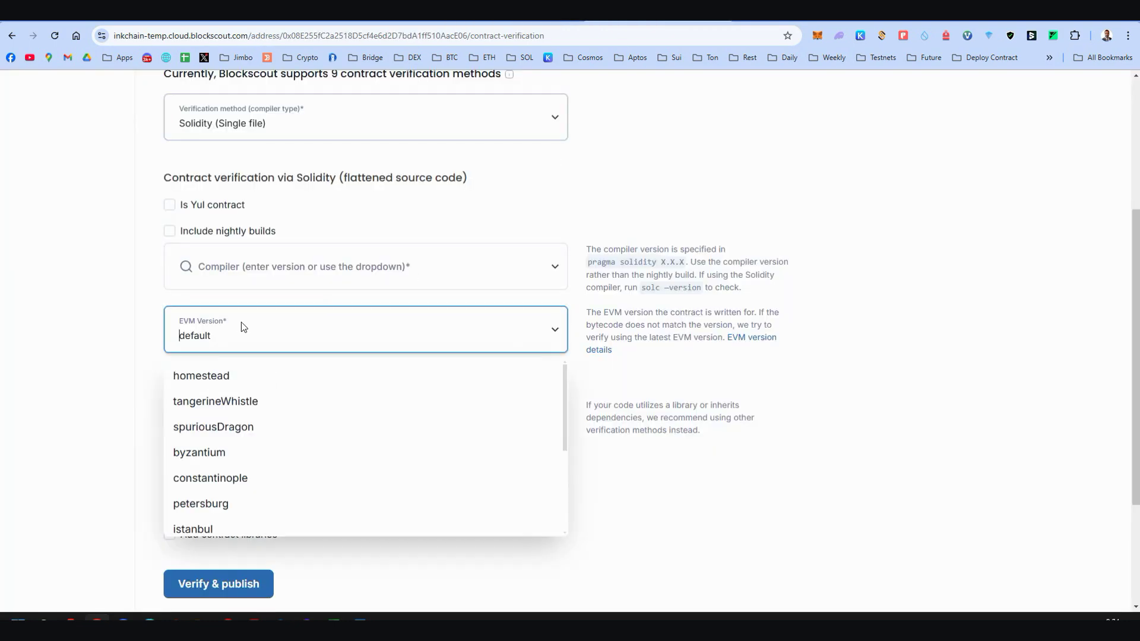
pyautogui.click(251, 278)
pyautogui.click(280, 466)
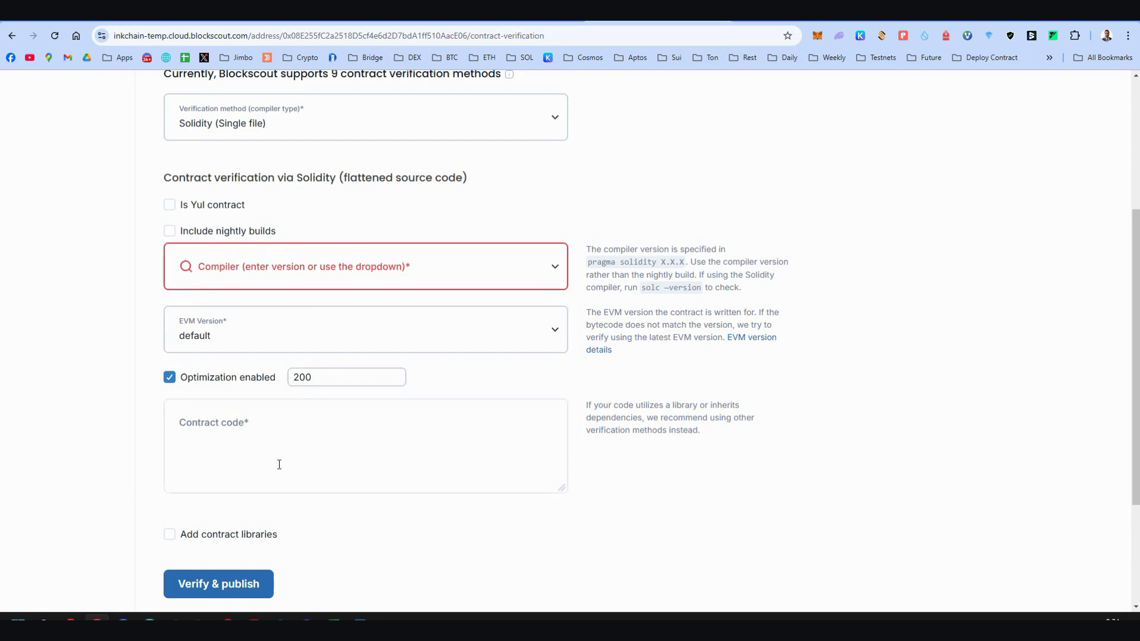
pyautogui.hotkey('ctrl', 'v')
pyautogui.click(169, 377)
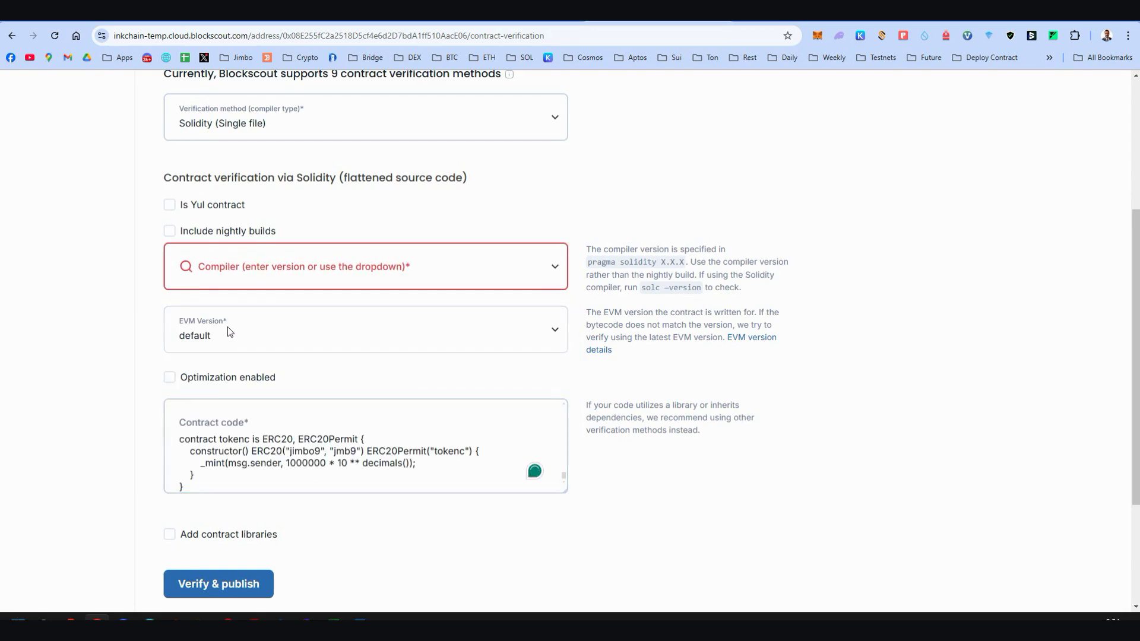
pyautogui.click(247, 329)
pyautogui.click(247, 330)
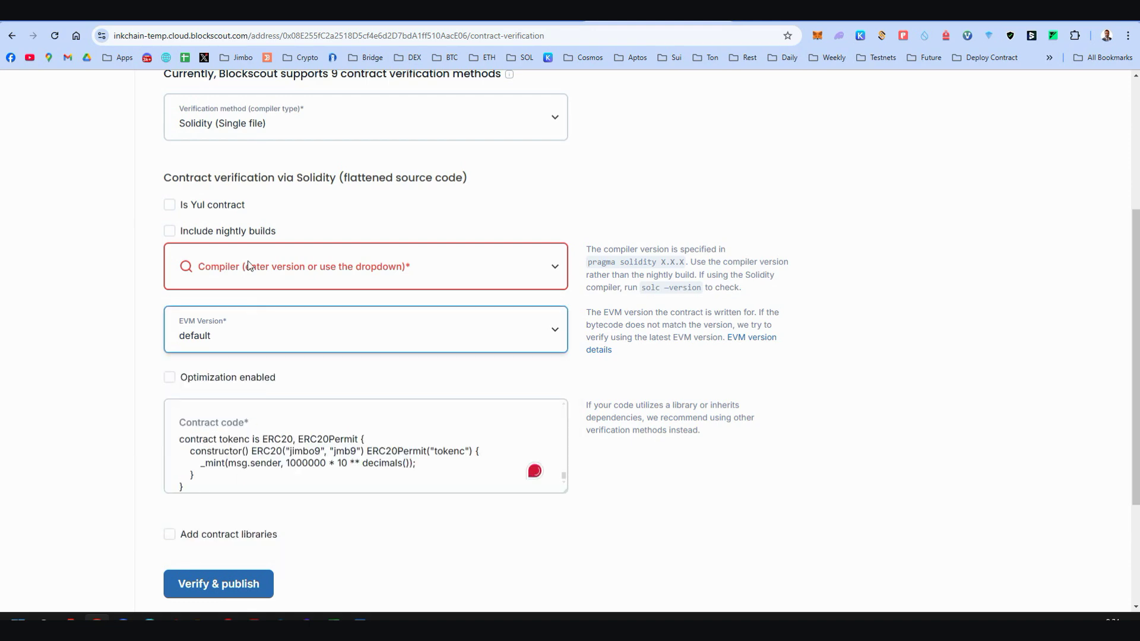
# - Choose compiler v0.8.20+commit.a1b79de6 and submit the single-file contract for verification
pyautogui.scroll(2, 262, 283)
pyautogui.click(244, 232)
pyautogui.click(243, 230)
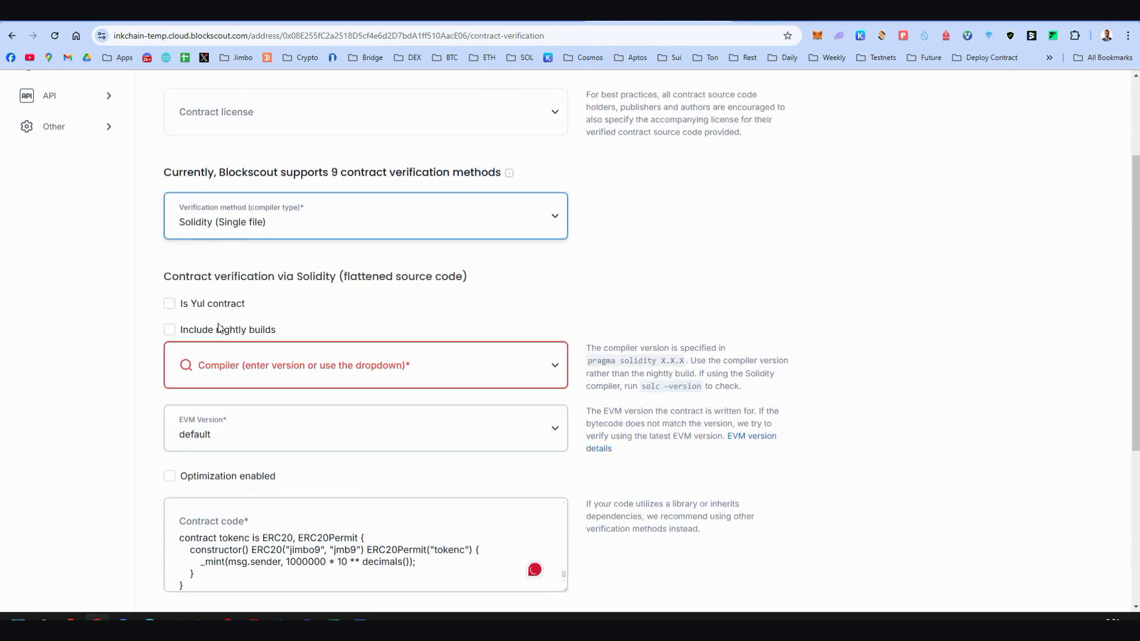
pyautogui.scroll(-2, 261, 333)
pyautogui.click(281, 278)
pyautogui.scroll(-2, 212, 389)
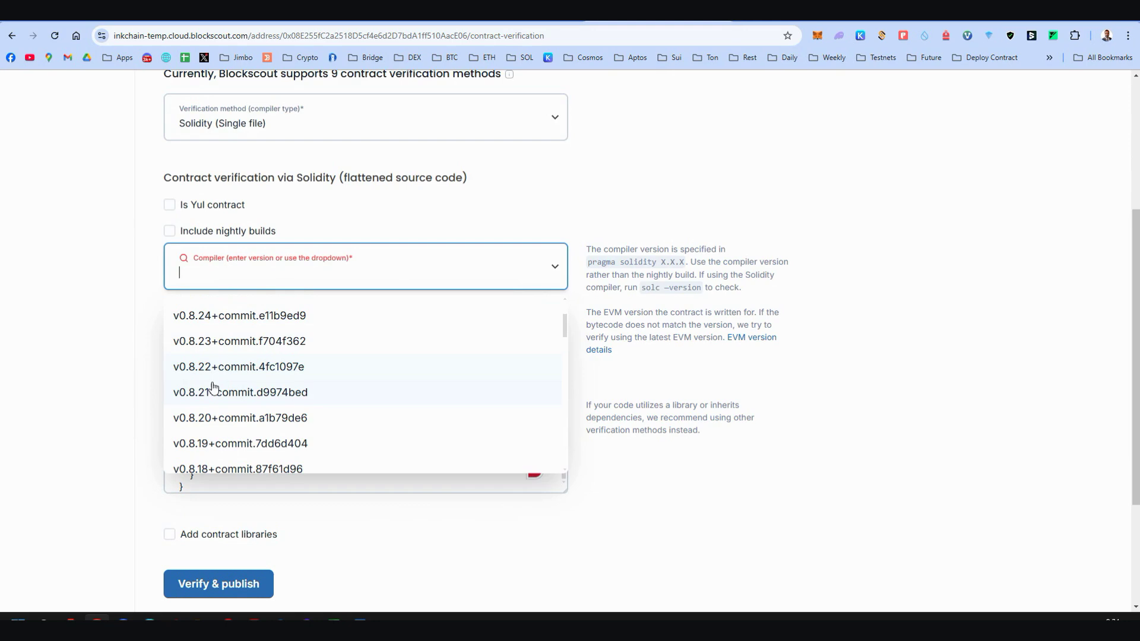
pyautogui.click(201, 419)
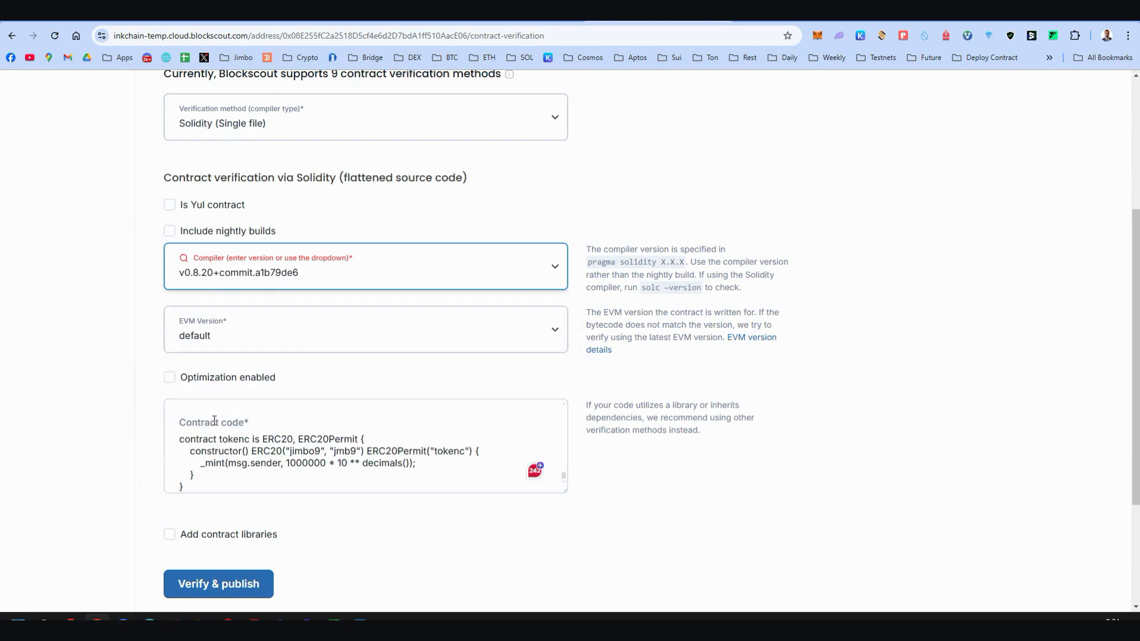
pyautogui.scroll(-2, 237, 271)
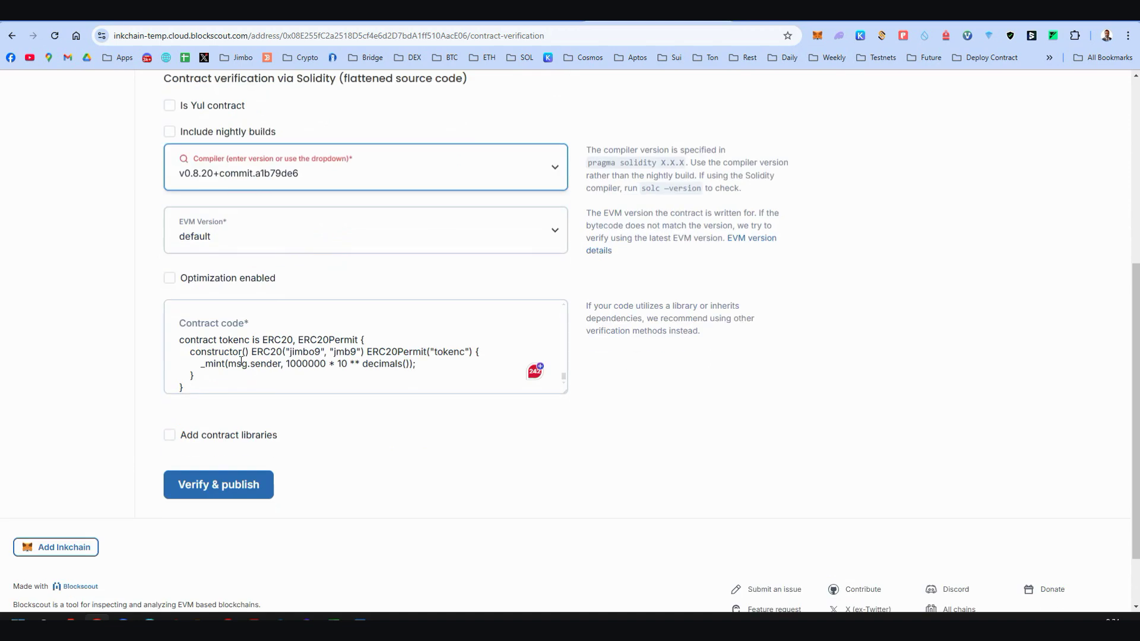
pyautogui.click(219, 484)
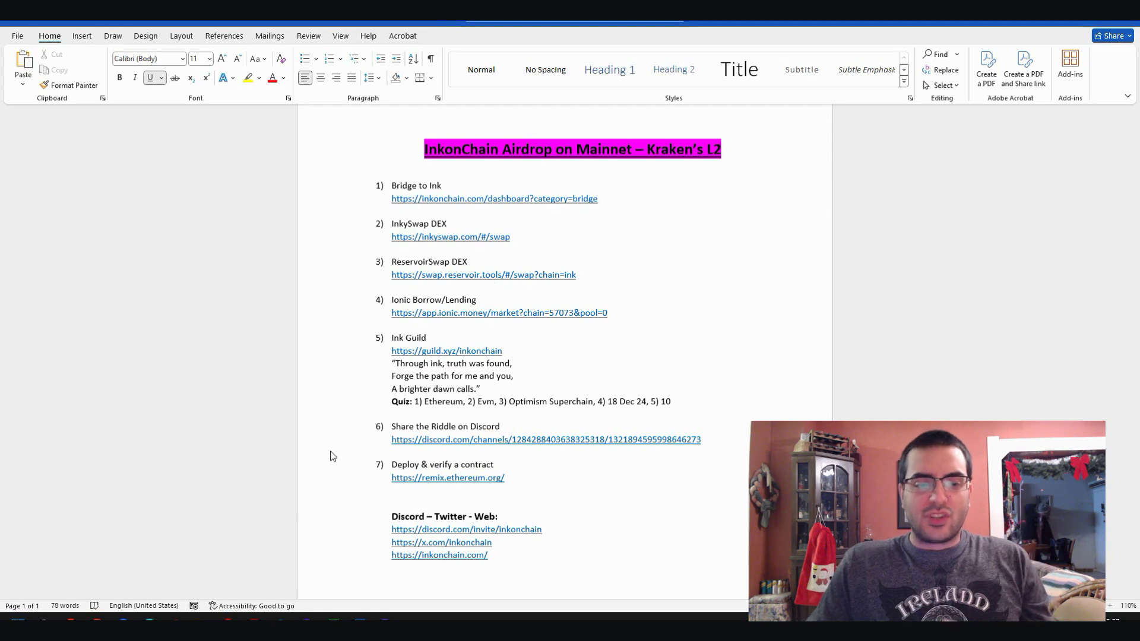
# - Switch to the Jimbo's Crypto Land Subscriptions page in Chrome
pyautogui.moveTo(97, 623)
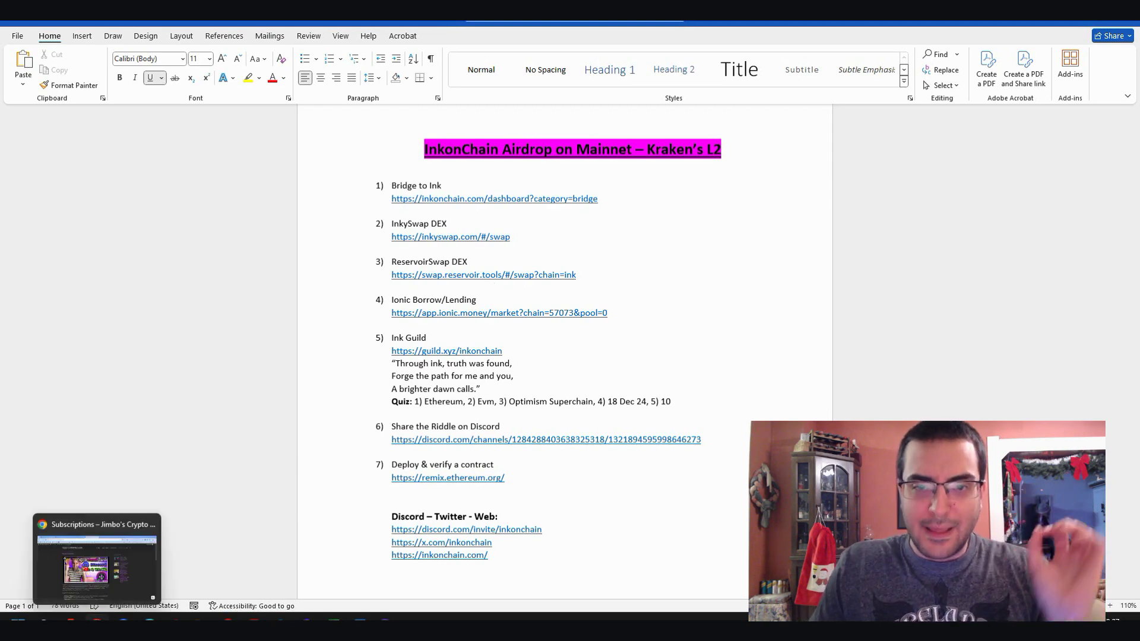
pyautogui.click(95, 564)
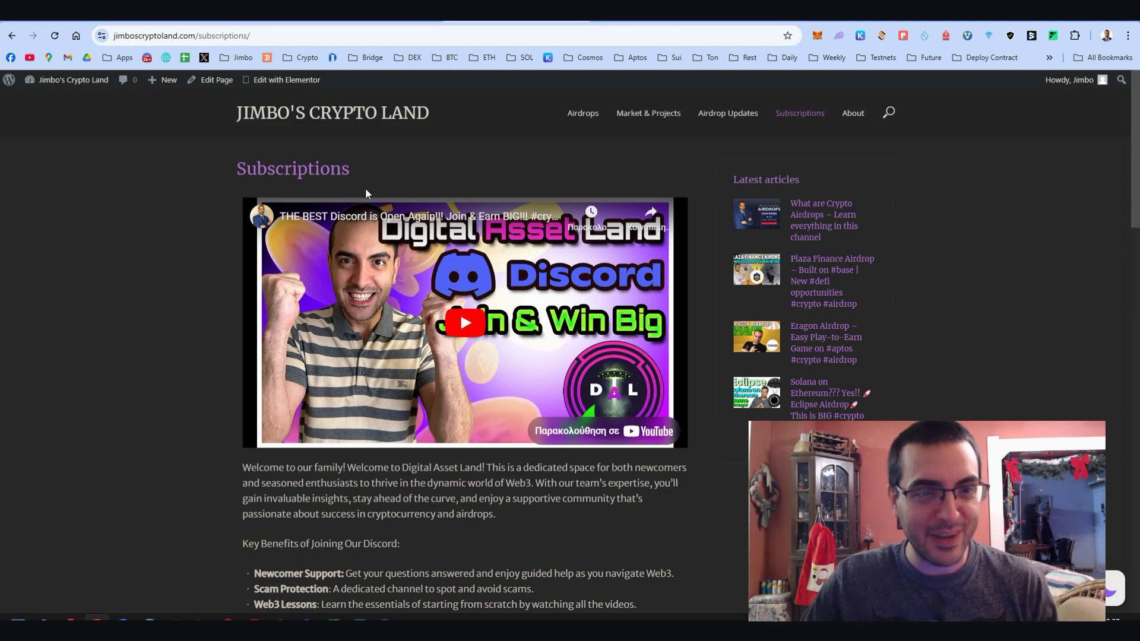
# - Bring the Word InkonChain airdrop checklist back to the front
pyautogui.click(360, 621)
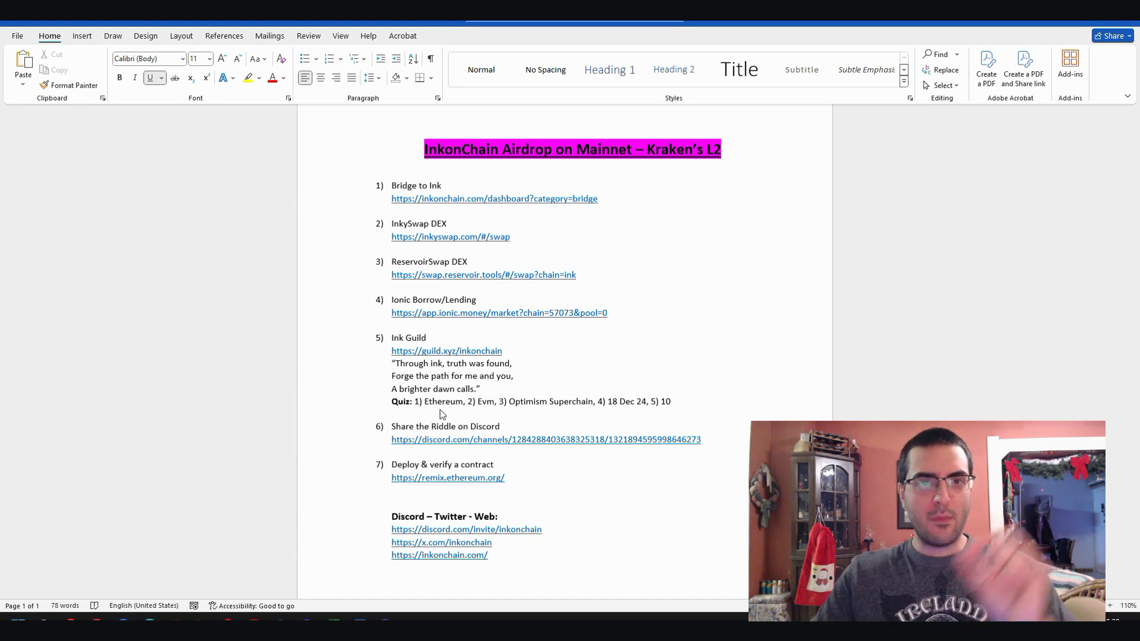
# - Select the Discord – Twitter - Web: heading and its three links
pyautogui.scroll(-2, 575, 450)
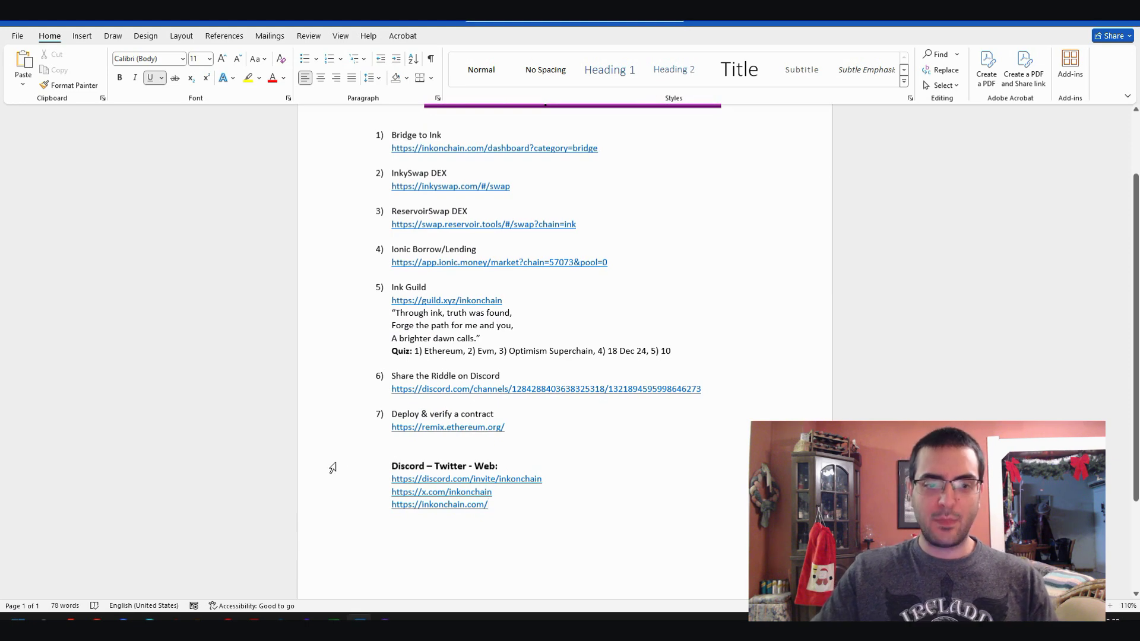
pyautogui.moveTo(334, 467); pyautogui.dragTo(334, 507)
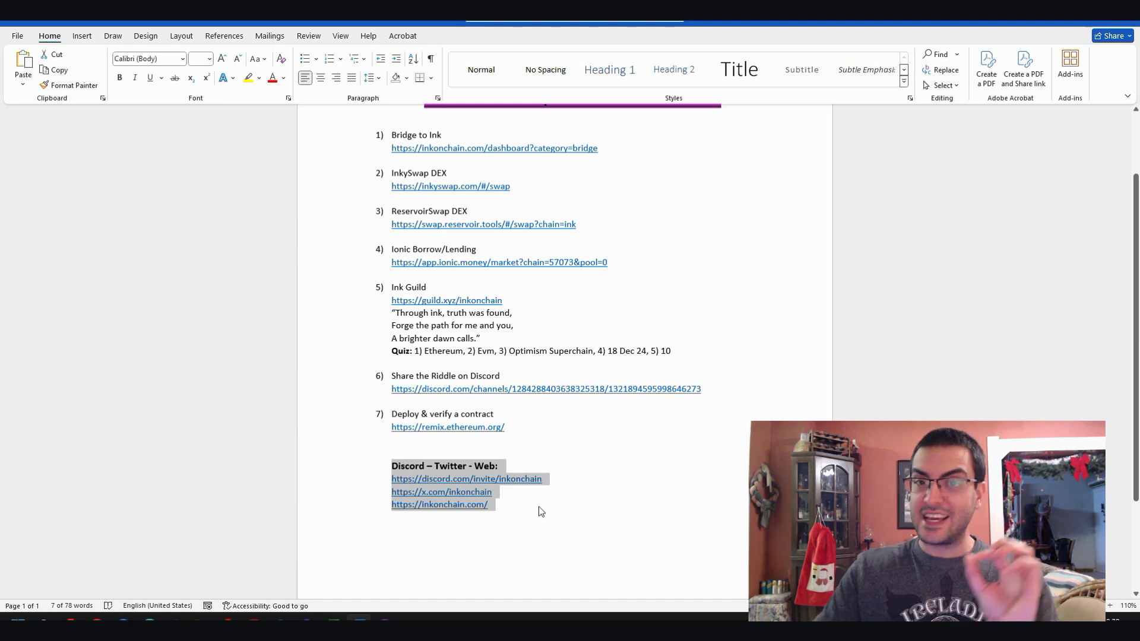
pyautogui.scroll(2, 593, 469)
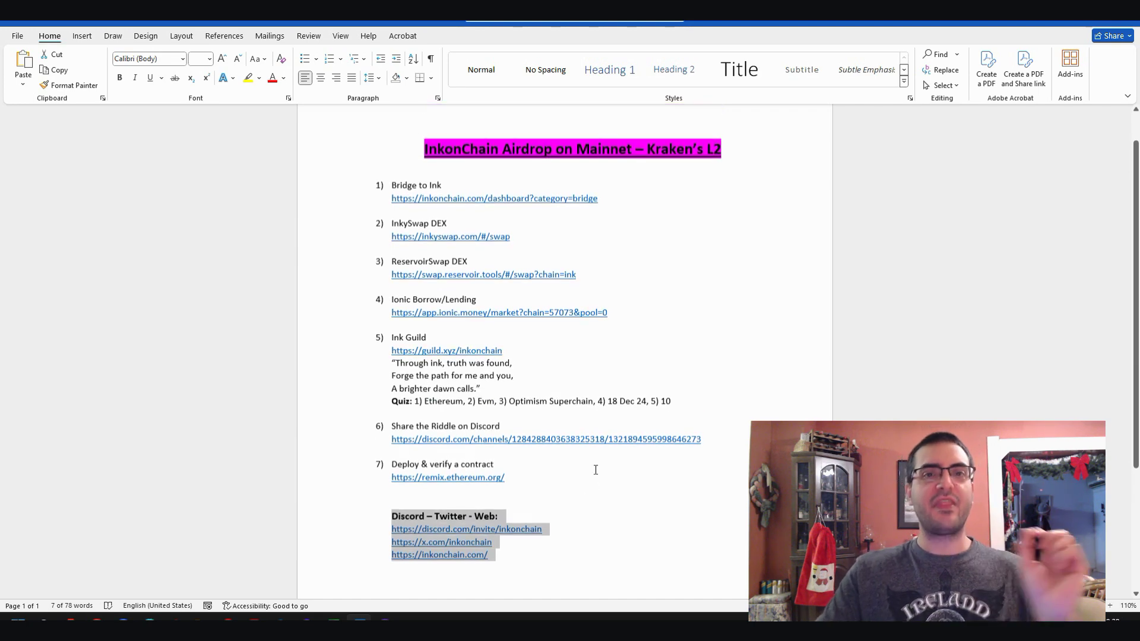